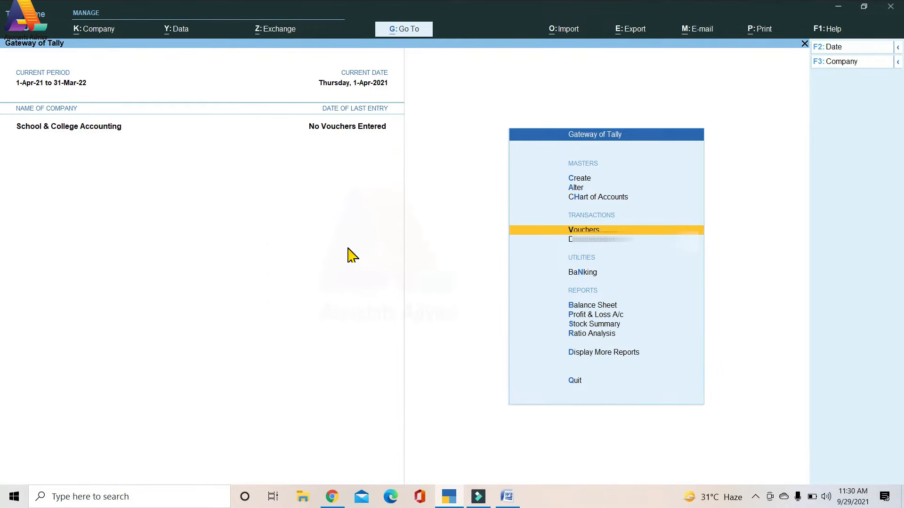
Switch to Word to review the Little Feet School fee receipt and return to TallyPrime.
key(alt+Tab)
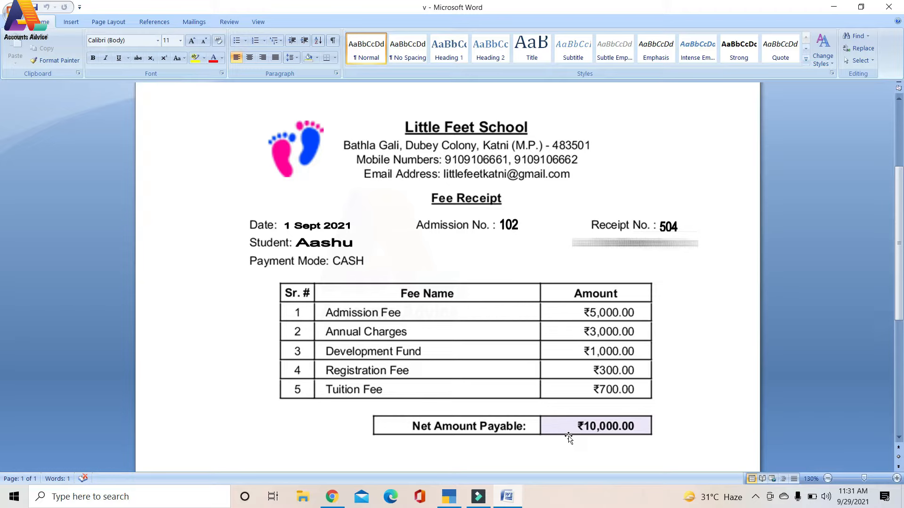
click(448, 499)
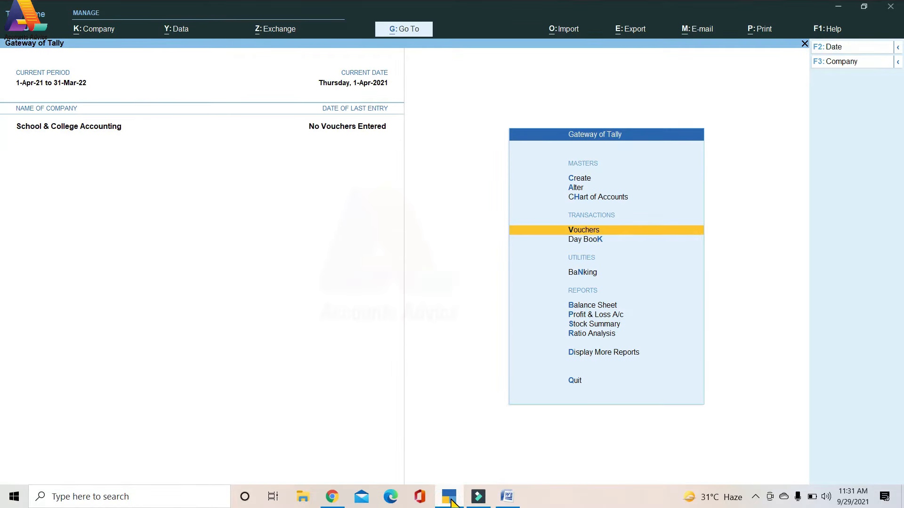
Open the creation form for a new accounting group in the School & College Accounting company.
key(Up)
key(Up)
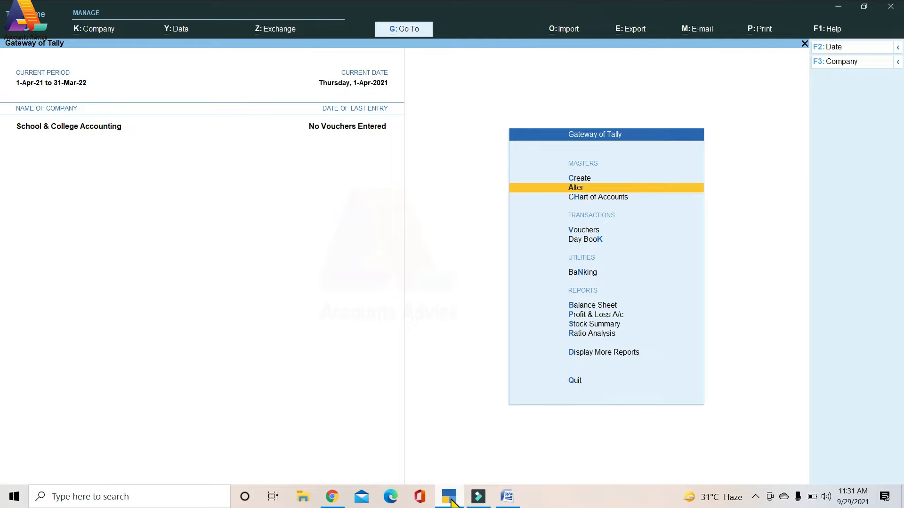
key(Up)
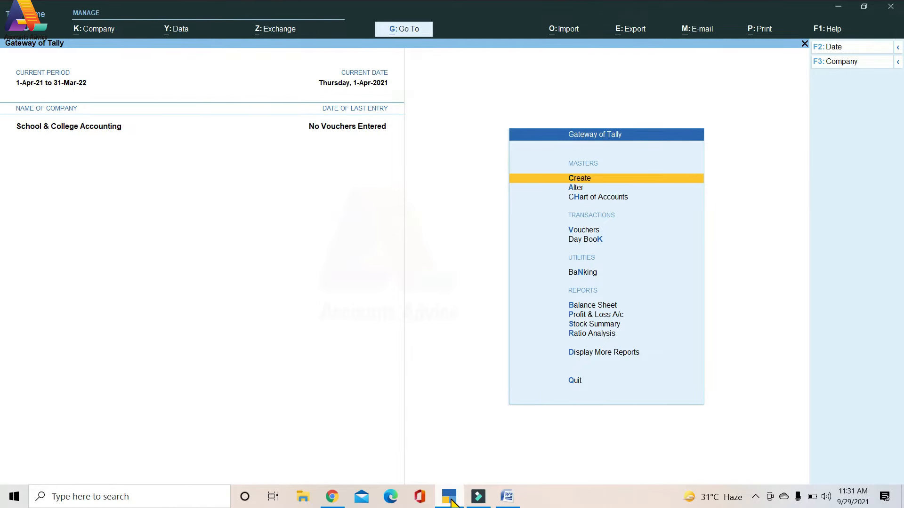
key(Return)
key(Down)
key(Down)
key(Up)
key(Up)
key(Return)
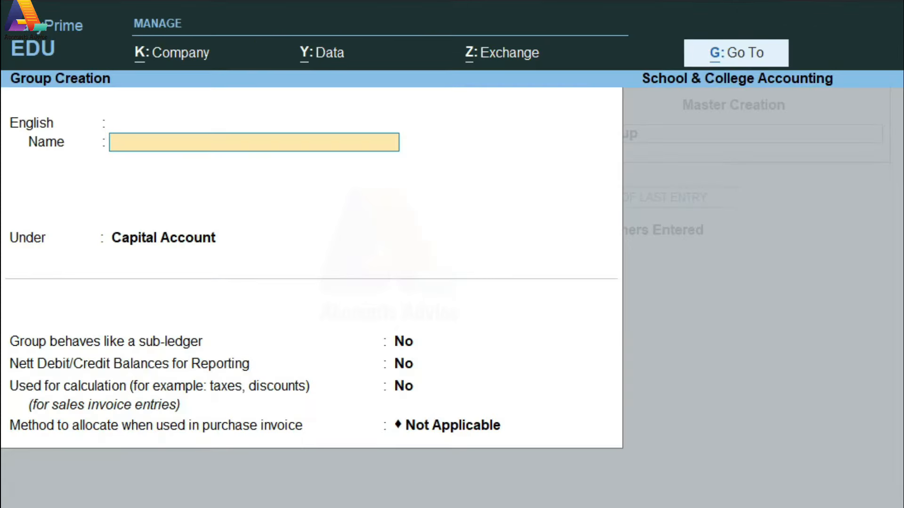
Create the group Students under Sundry Debtors, keeping the default options, and save it.
text(Students)
key(Return)
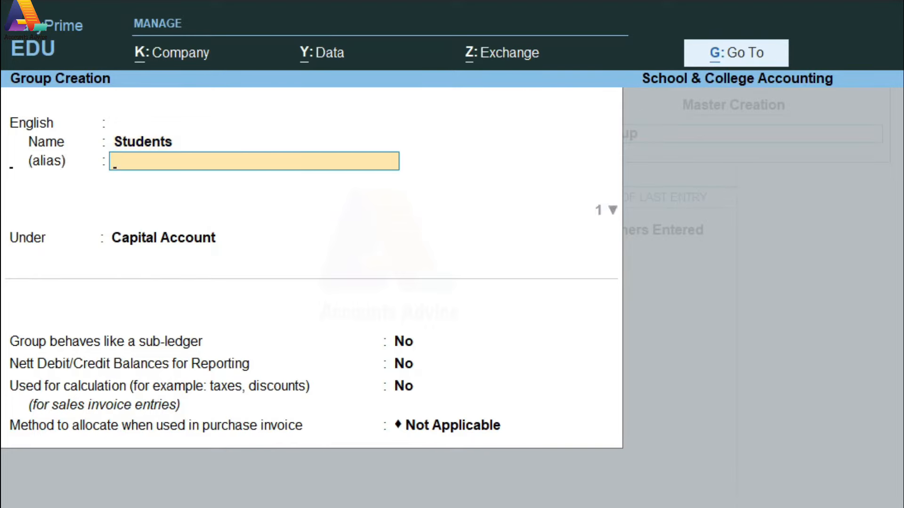
key(Return)
text(S)
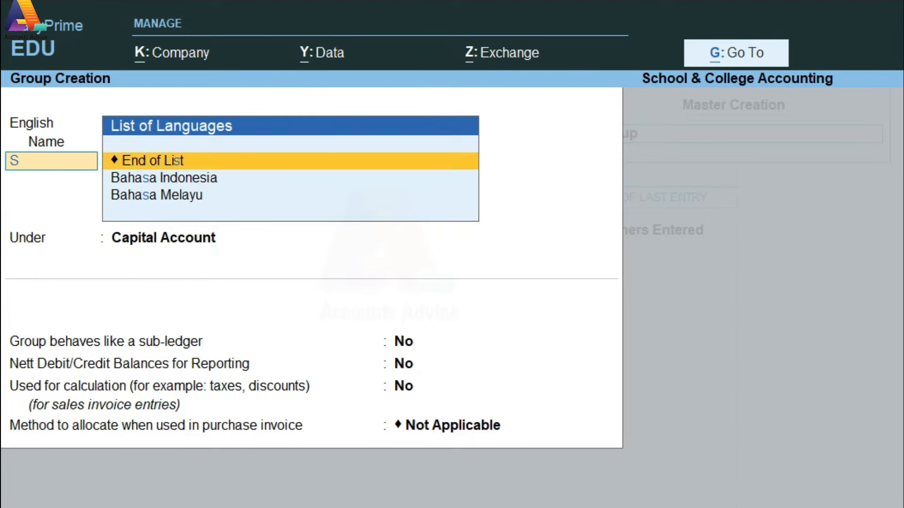
key(Return)
text(Sun)
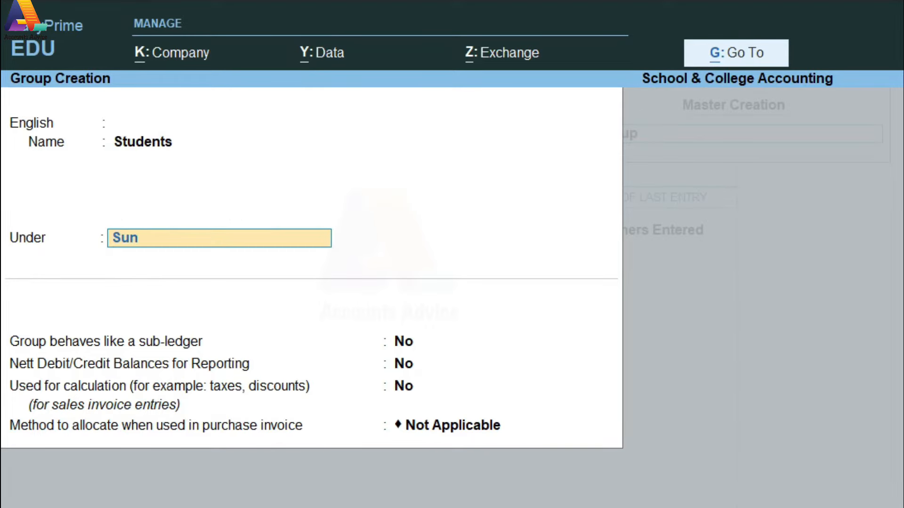
key(Return)
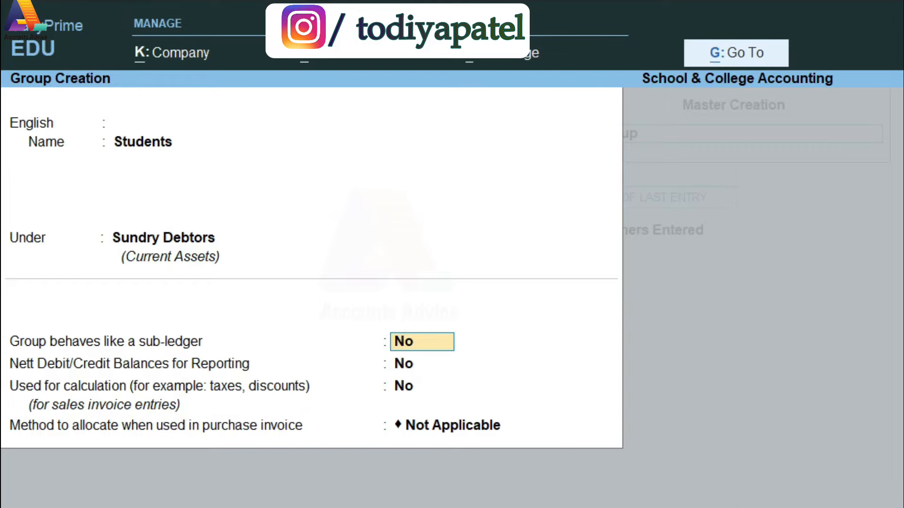
key(Return)
key(Return)
key(Return)
key(Return)
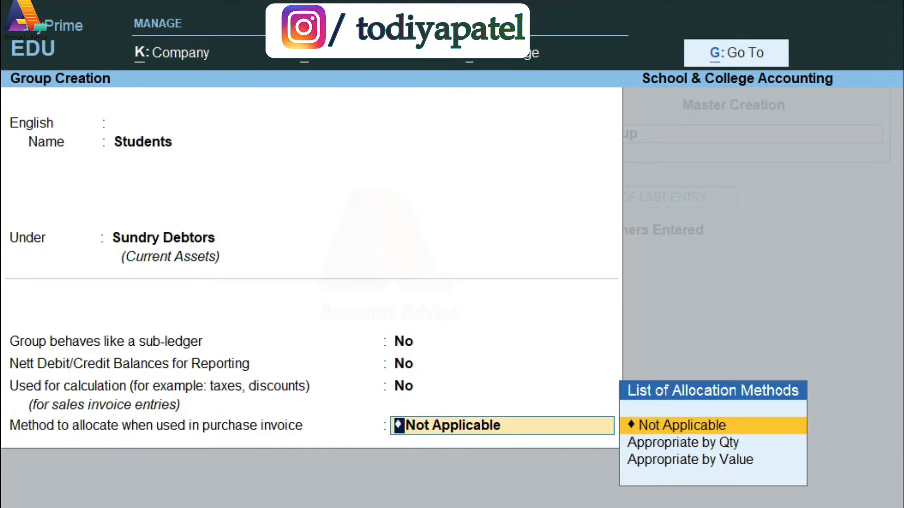
key(Return)
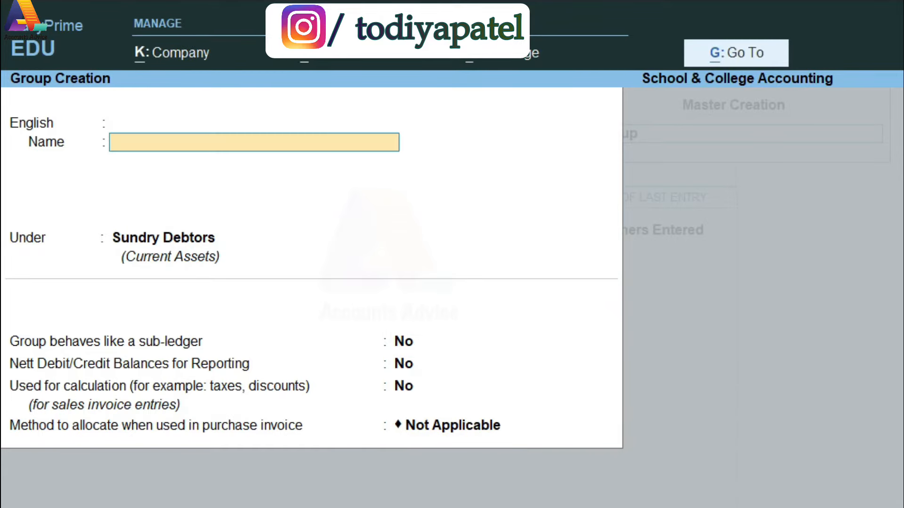
Create the group Student-XII under Students, keeping the default options, and save it.
text(Student)
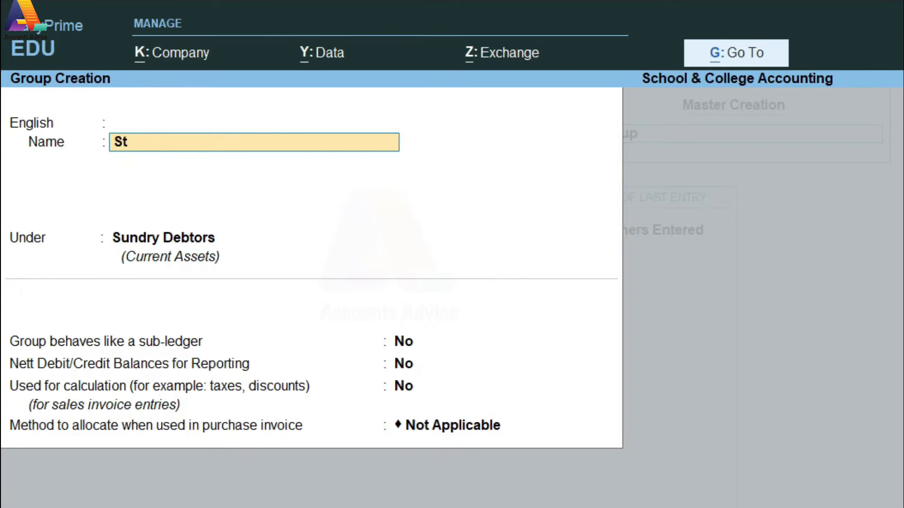
text(-XII)
key(Return)
key(Return)
key(Return)
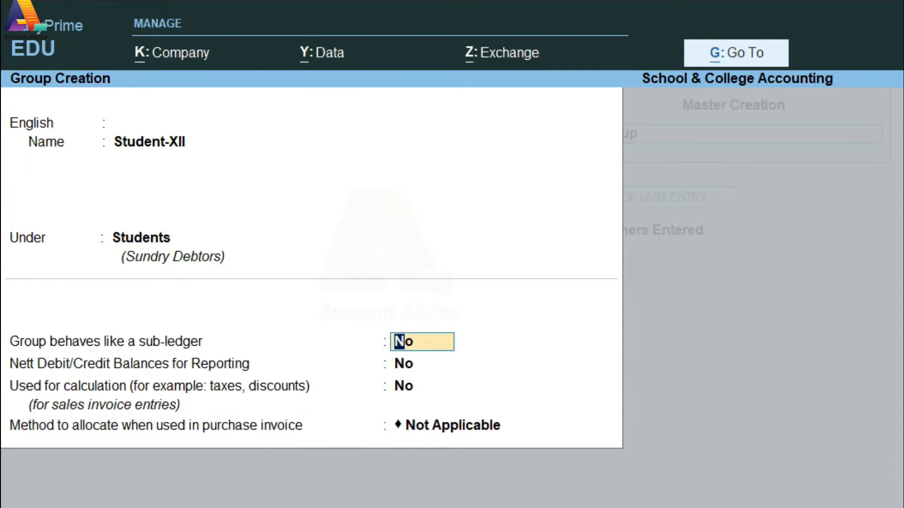
key(Return)
key(Return)
key(Return)
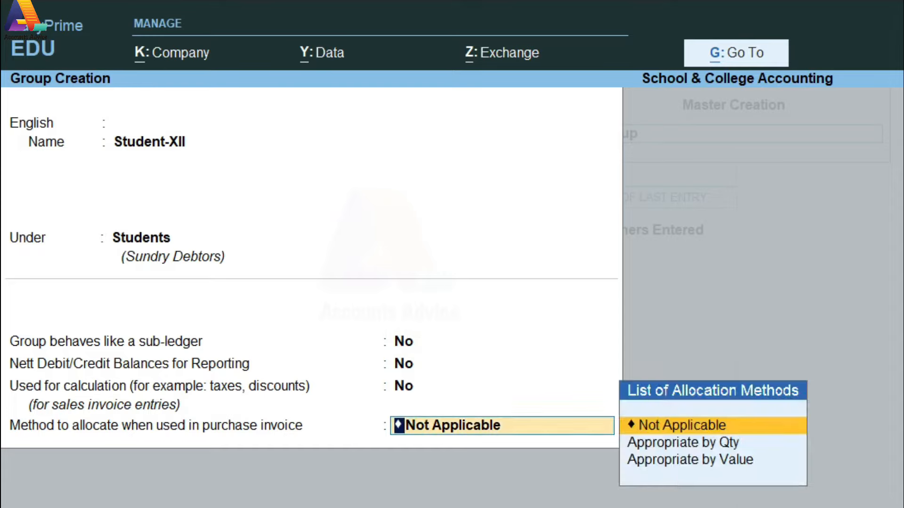
key(Return)
key(Return)
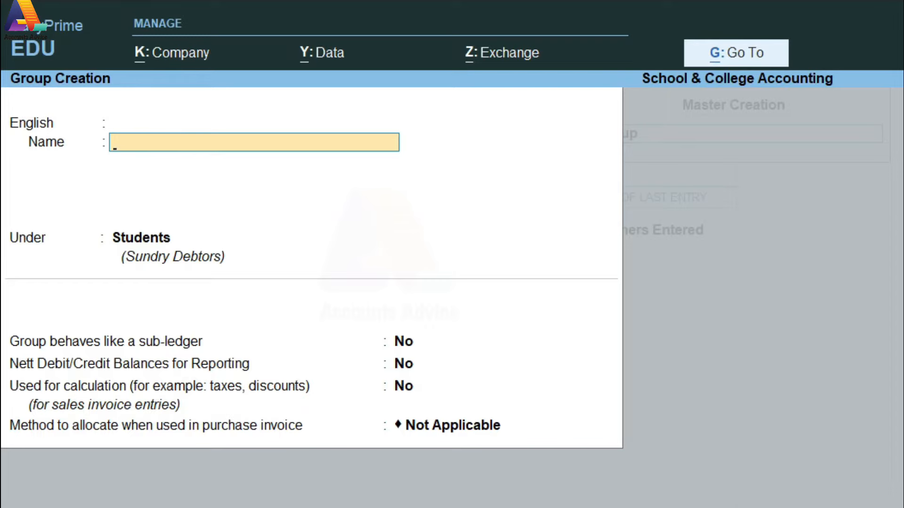
Create the group BBA under Students with the default options and save it.
text(BBA)
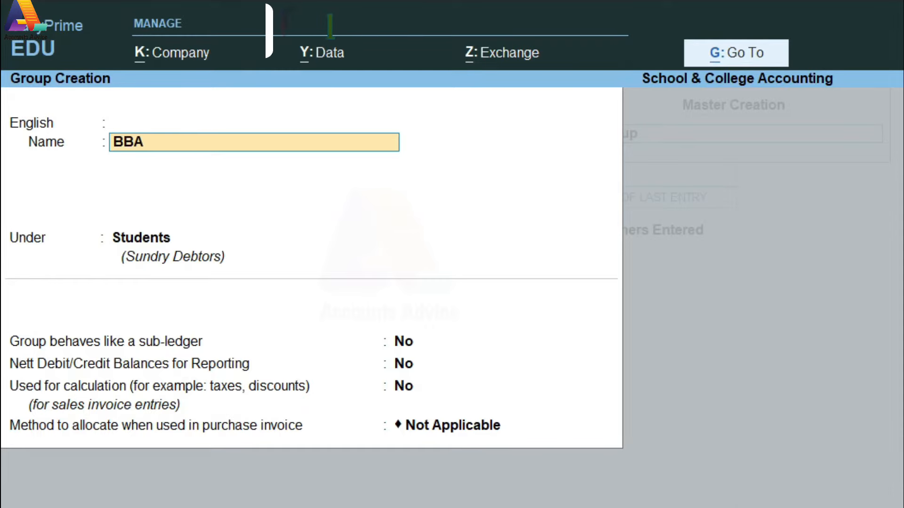
key(Return)
key(Return)
key(Return)
key(Return)
key(Return)
key(Return)
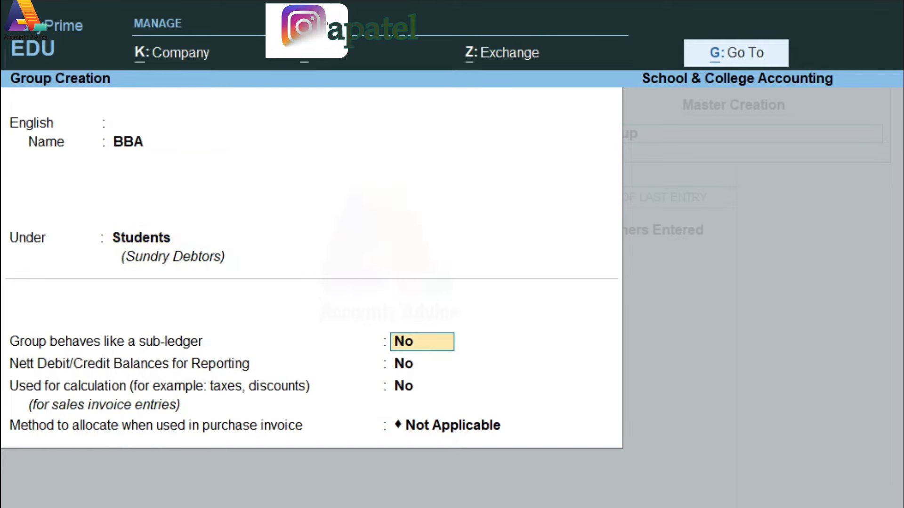
key(Return)
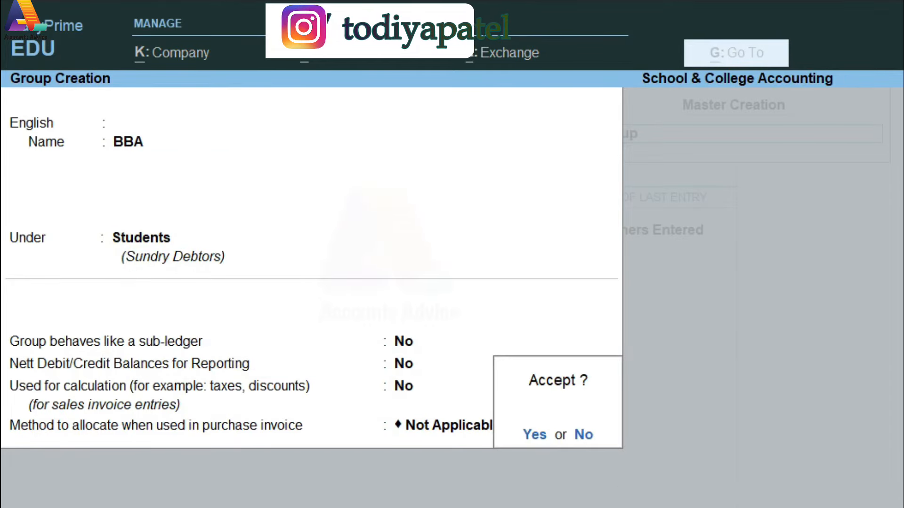
key(Return)
Create the group MBA under Students with the default options and quit group creation.
text(MBA)
key(Return)
key(Return)
key(Return)
key(Return)
key(Return)
key(Return)
key(Return)
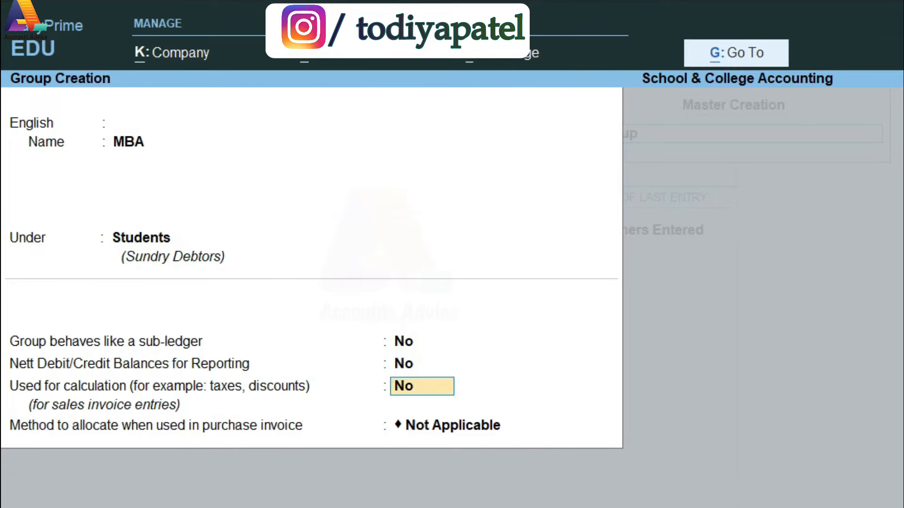
key(Return)
key(Escape)
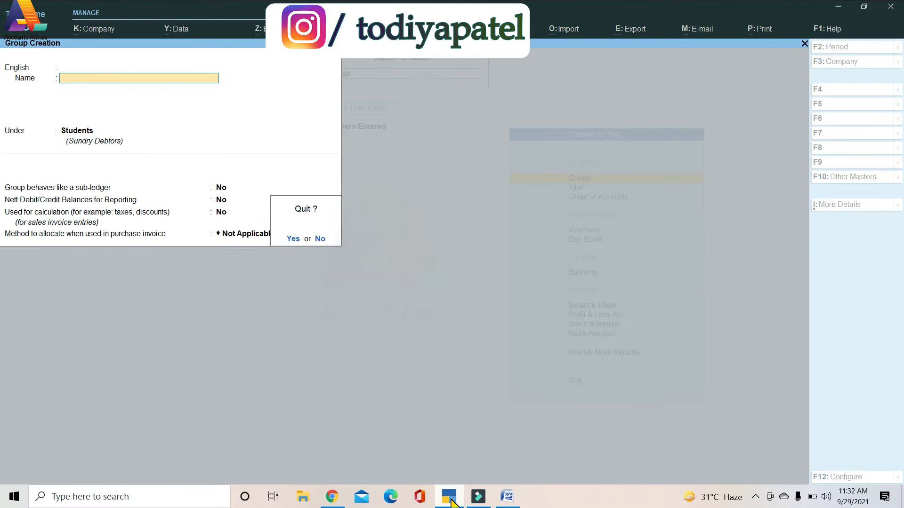
key(Return)
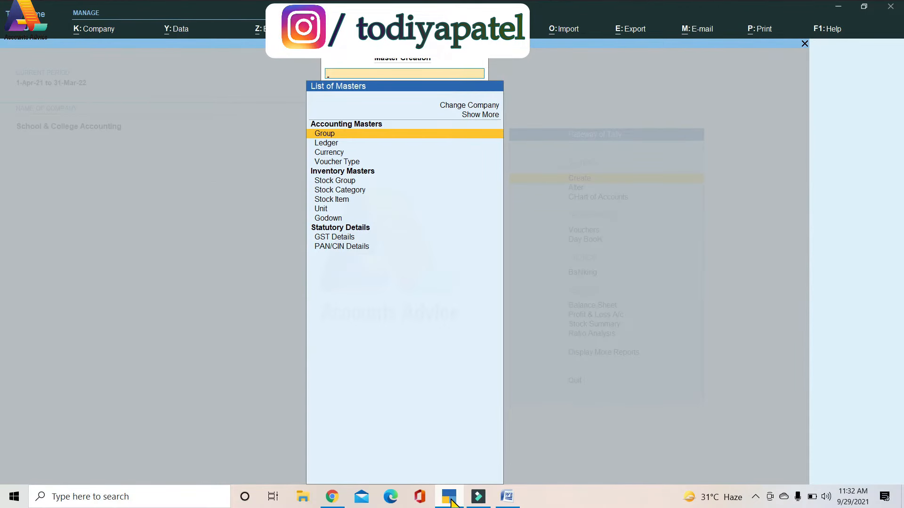
Start a new ledger with the name of the student from the fee receipt and place it under the Student-XII group.
key(Down)
key(Return)
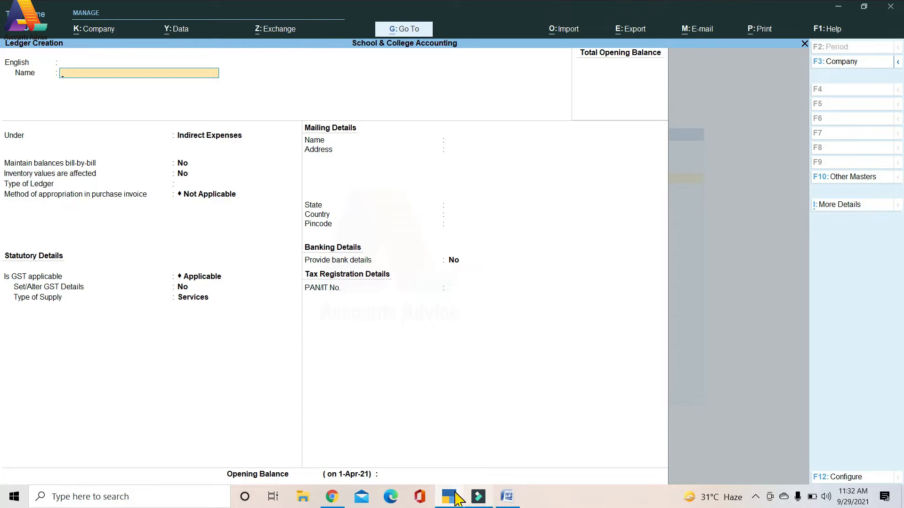
text(Aashu)
key(Return)
key(Return)
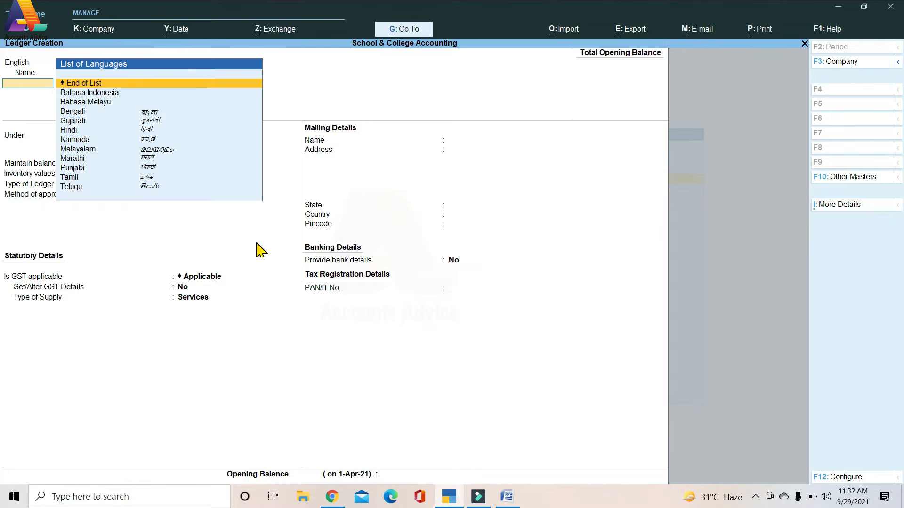
key(Return)
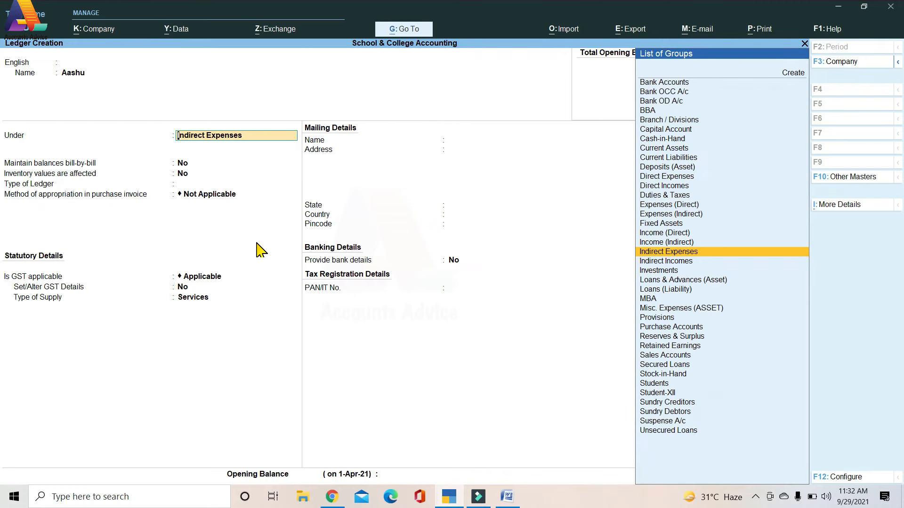
text(St)
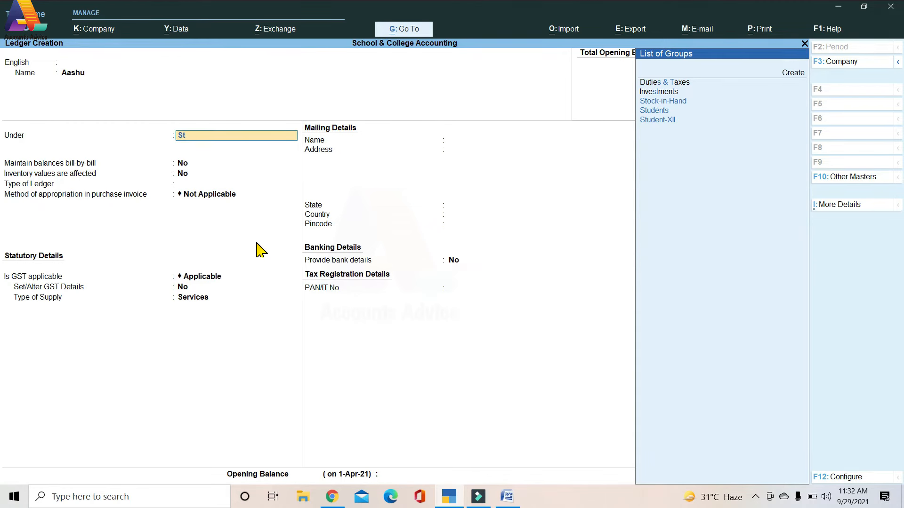
key(Down)
key(Down)
key(Return)
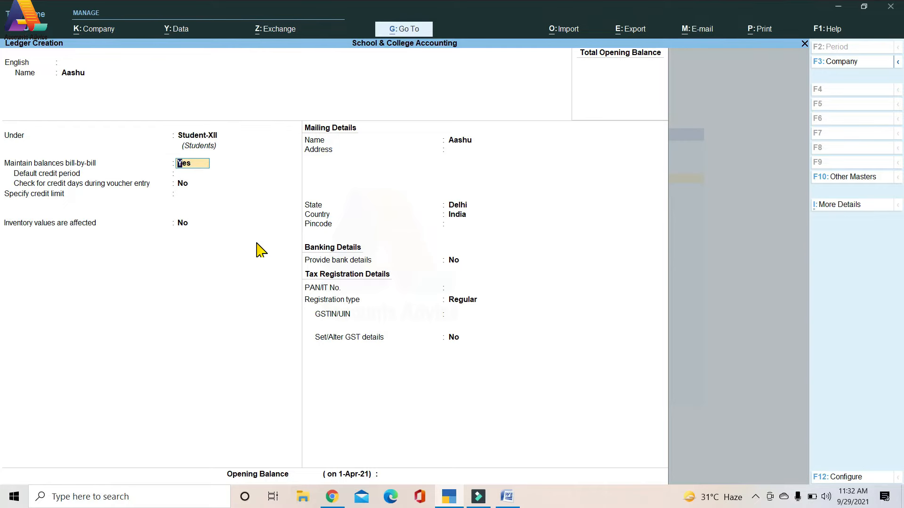
Keep the default billing, mailing and tax details of the Student-XII student's ledger and save it.
key(Return)
key(Return)
key(Return)
key(Return)
key(Return)
key(Return)
key(Return)
key(Return)
key(Return)
key(Return)
key(Return)
key(Return)
key(Return)
key(Return)
key(Return)
key(Return)
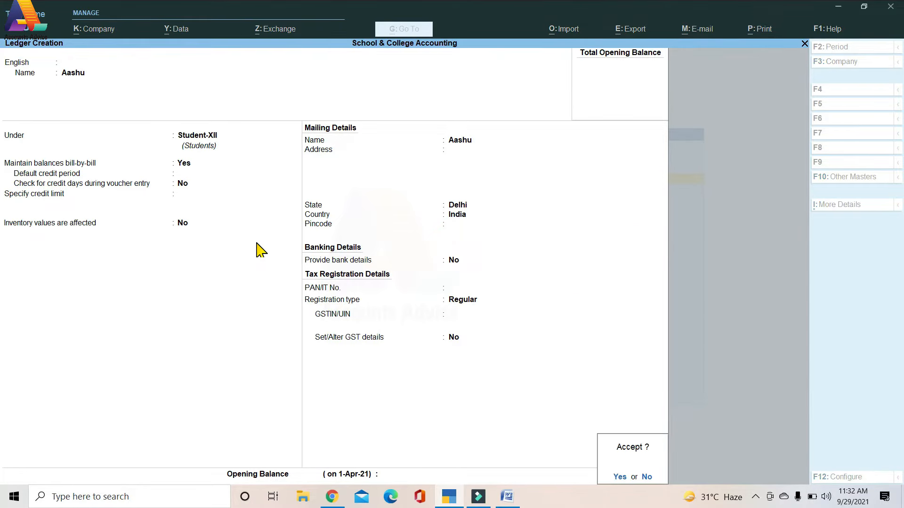
key(Return)
Enter the second student's name for a new ledger and place it under the BBA group.
text(Sah)
key(Return)
key(Return)
key(Return)
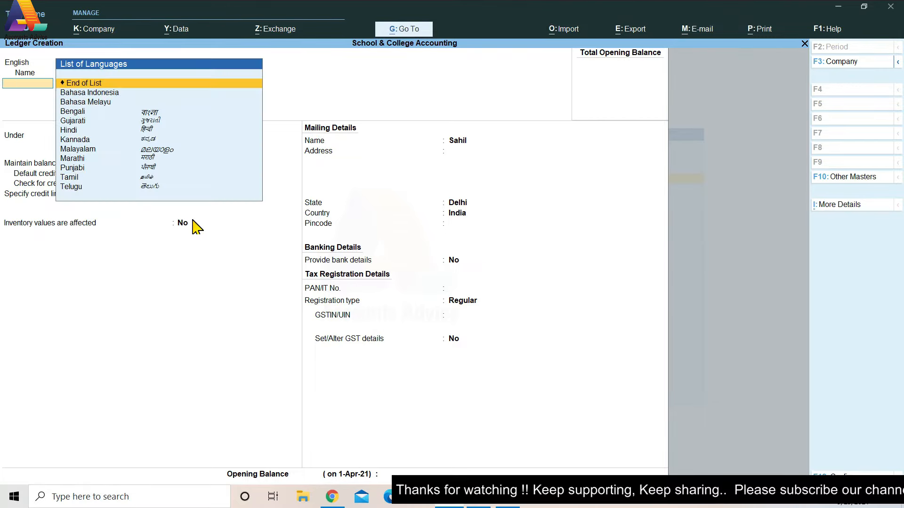
text(B)
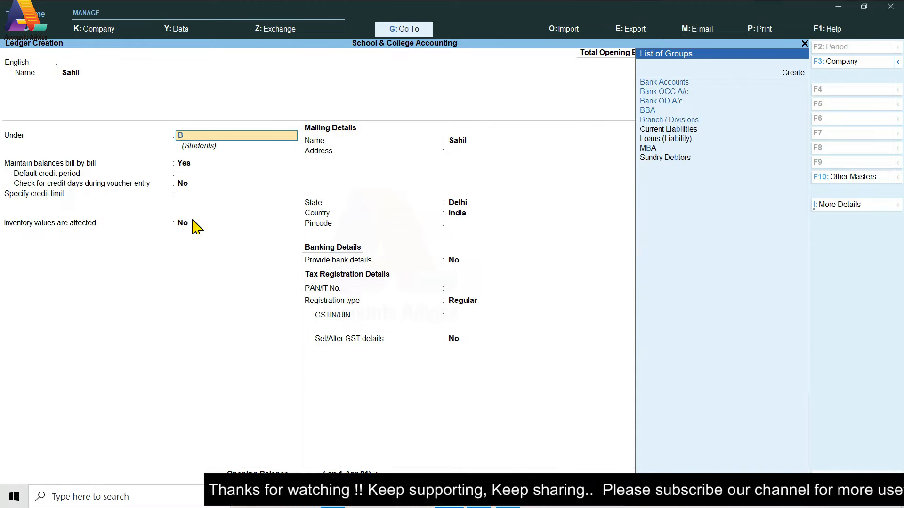
key(Down)
key(Down)
key(Down)
key(Return)
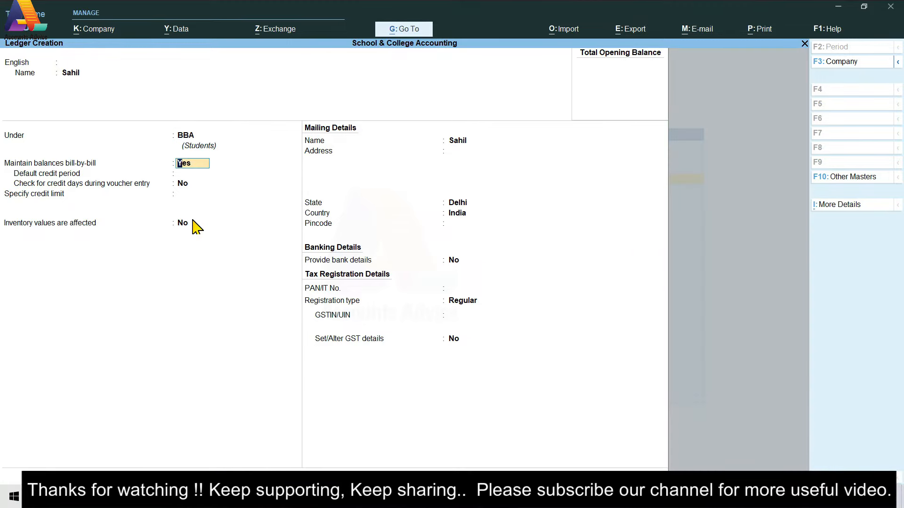
Accept the default billing, mailing and tax details of the BBA student's ledger and save it.
key(Return)
key(Return)
key(Return)
key(Return)
key(Return)
key(Return)
key(Return)
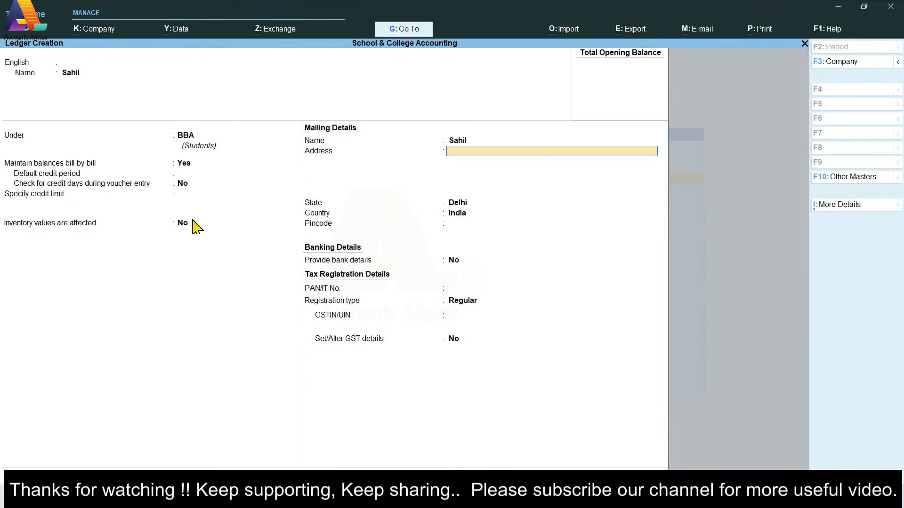
key(Return)
key(Return)
key(Return)
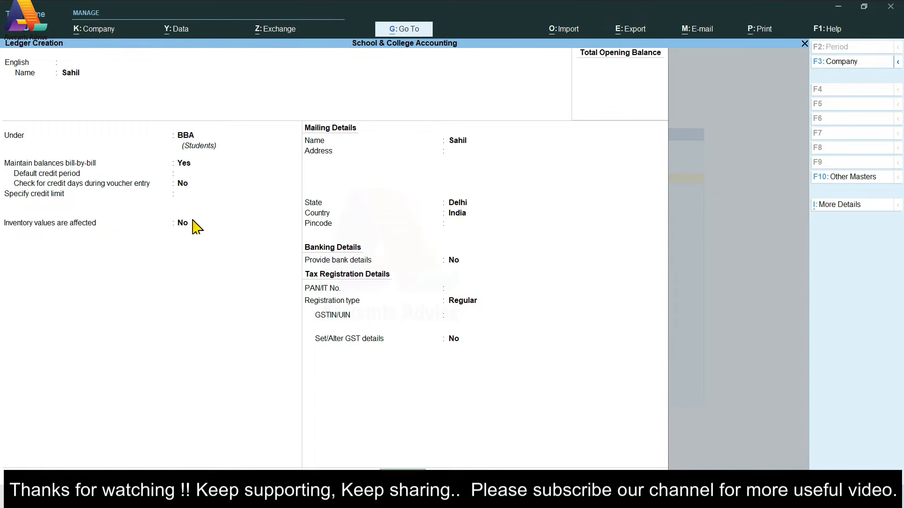
key(Return)
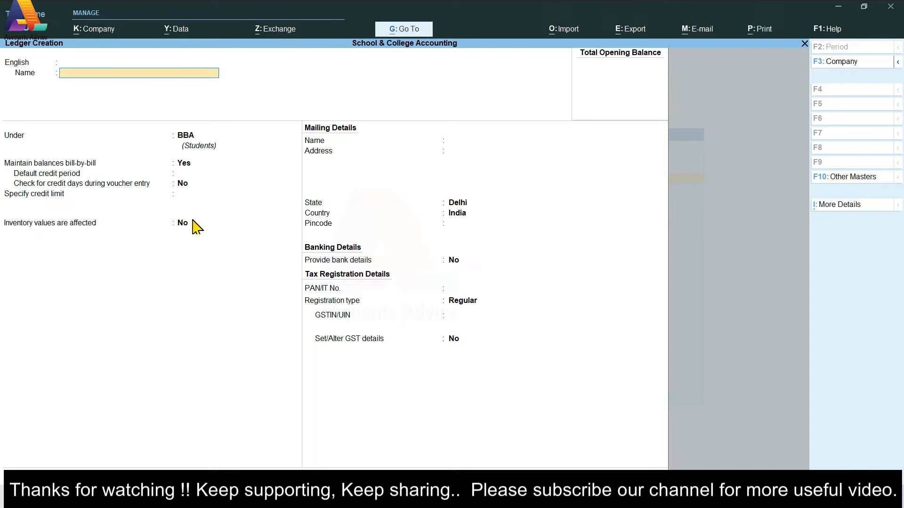
Enter the third student's name for a new ledger and place it under the MBA group.
text(Simran)
key(Return)
key(Return)
text(M)
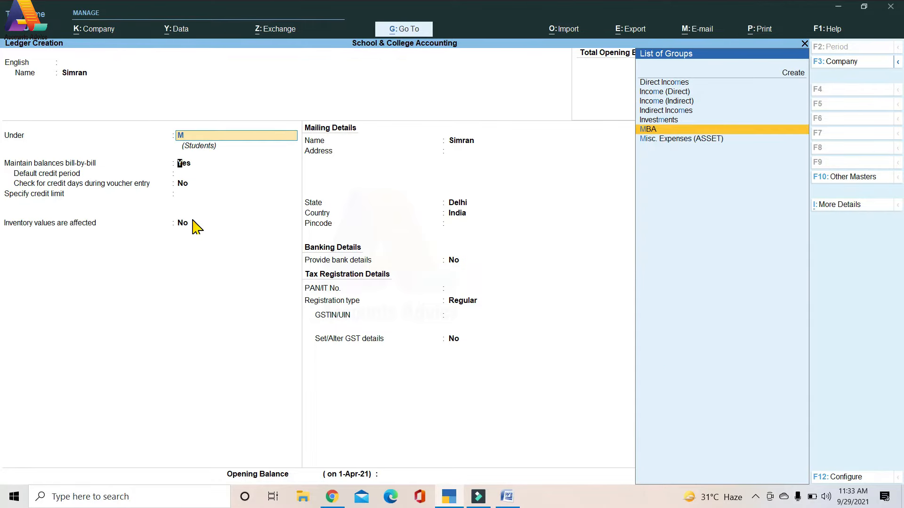
key(Return)
Keep the default billing, mailing and tax details of the MBA student's ledger and save it.
key(Return)
key(Return)
key(Return)
key(Return)
key(Return)
key(Return)
key(Return)
key(Return)
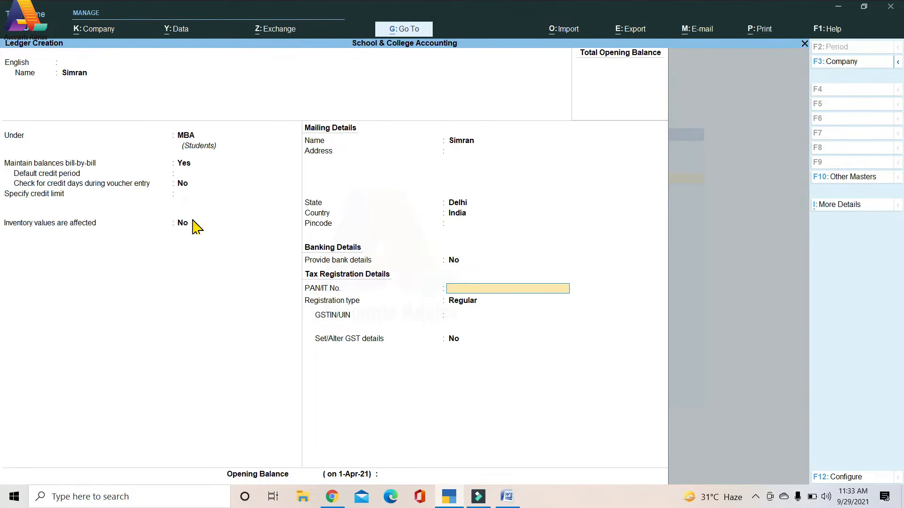
key(Return)
key(Return)
key(Return)
key(Return)
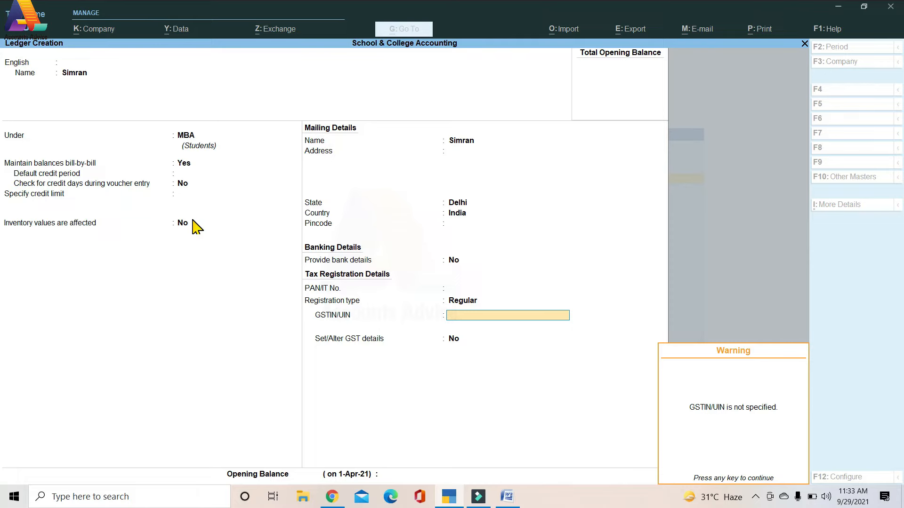
key(Return)
key(Return)
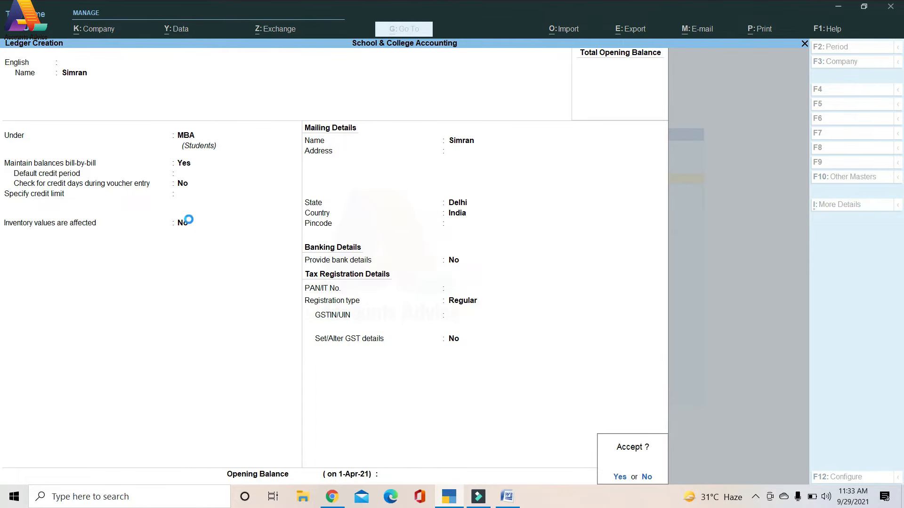
key(Return)
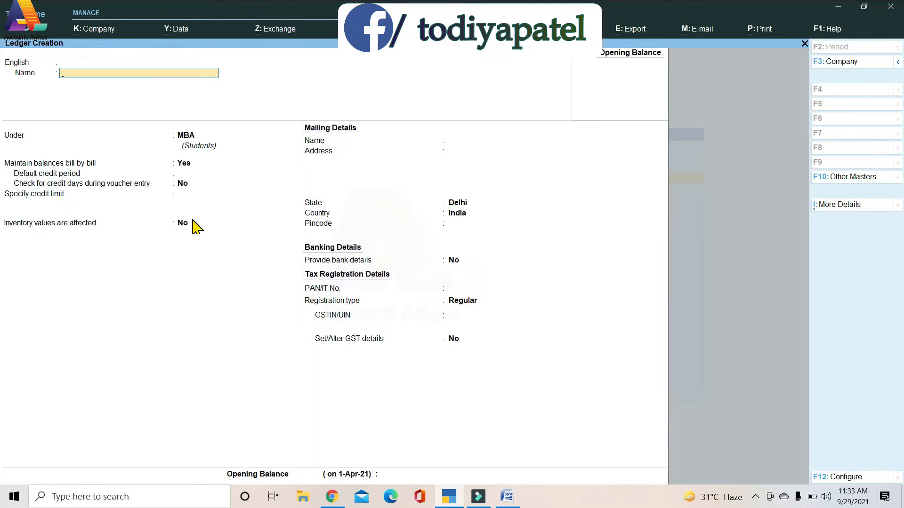
Name a new ledger Bank.of.Baroda and place it under the Bank Accounts group.
text(Bank)
text( of Baroda)
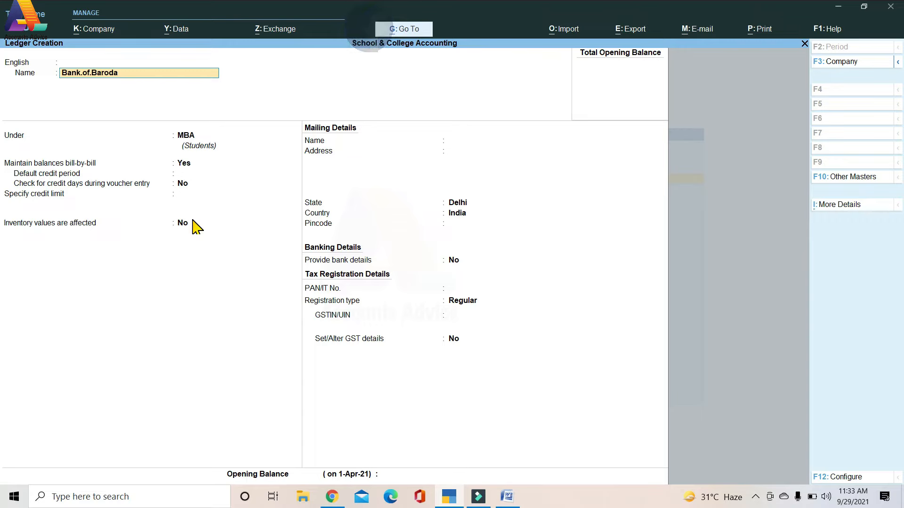
key(Return)
key(Return)
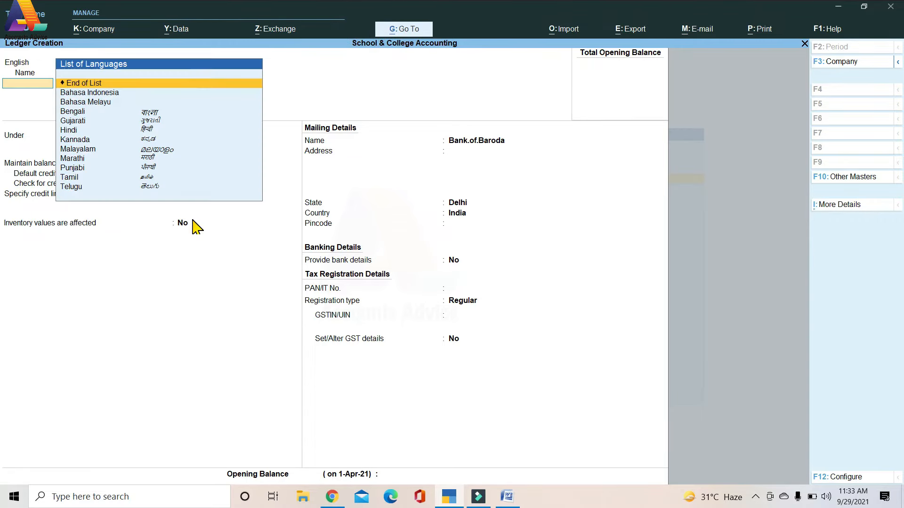
key(Return)
text(Ba)
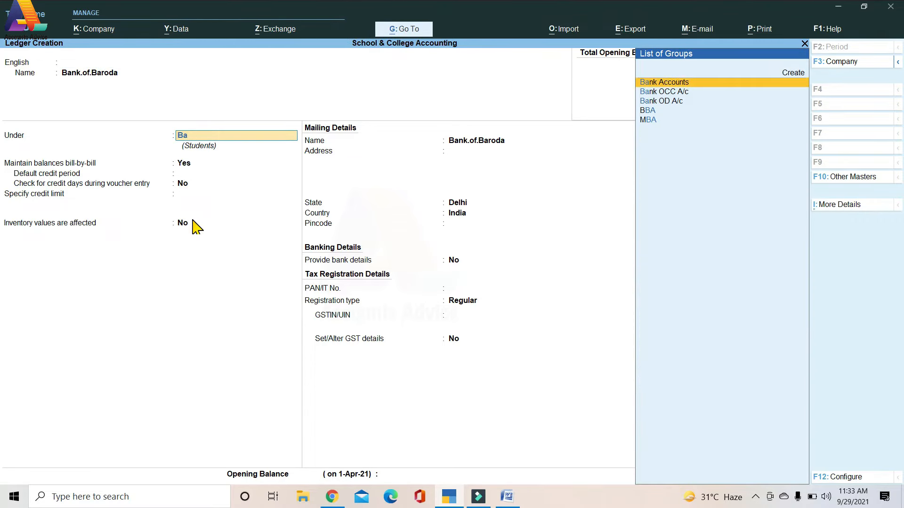
key(Return)
Enter the bank account number, keep the other bank details at their defaults, save the ledger and leave ledger creation.
text(12)
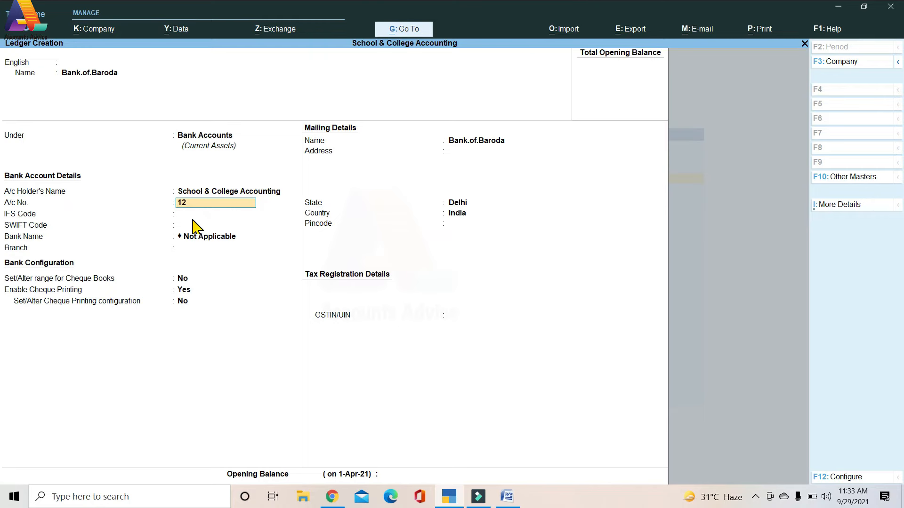
text(345678901234)
key(Return)
key(Return)
key(Return)
key(Return)
key(Return)
key(Return)
key(Return)
key(Return)
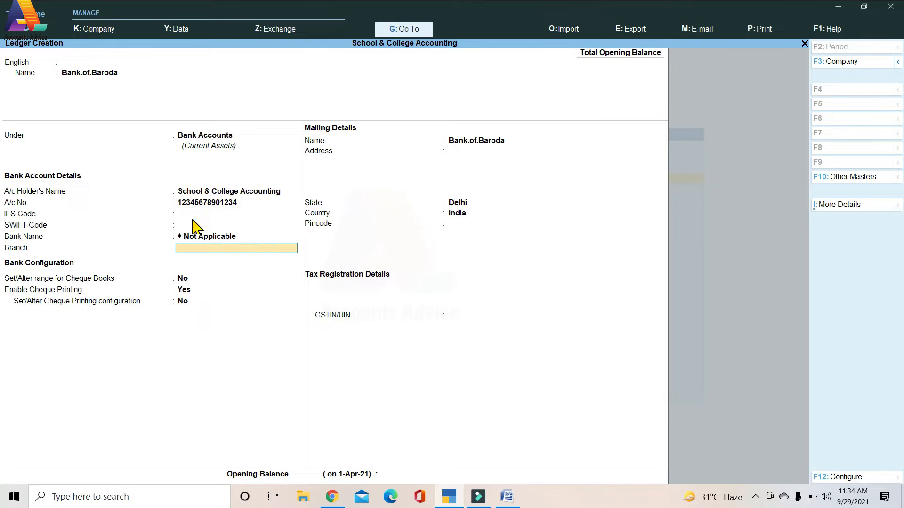
key(Return)
key(Return)
key(Return)
key(Return)
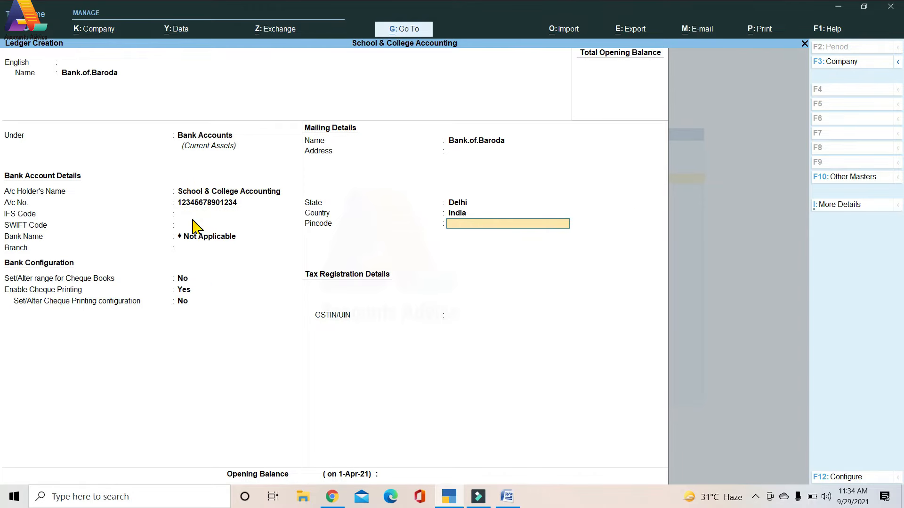
key(Return)
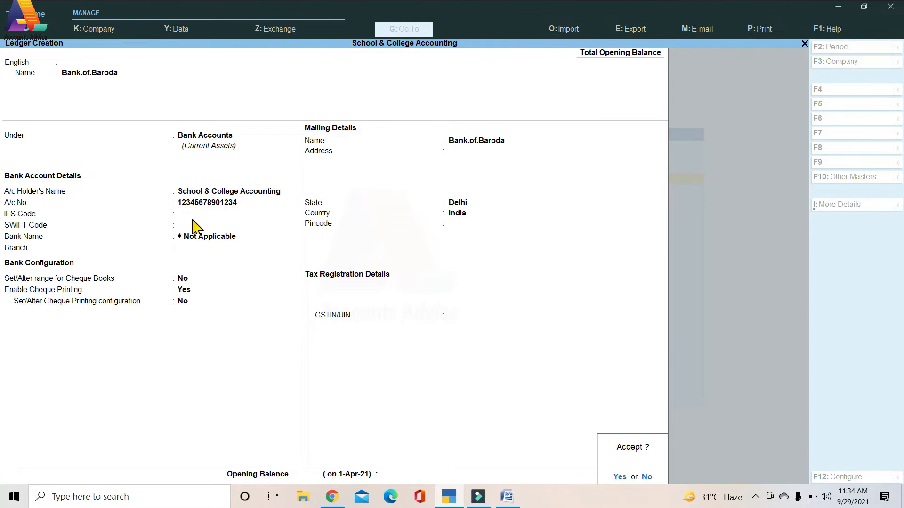
key(Return)
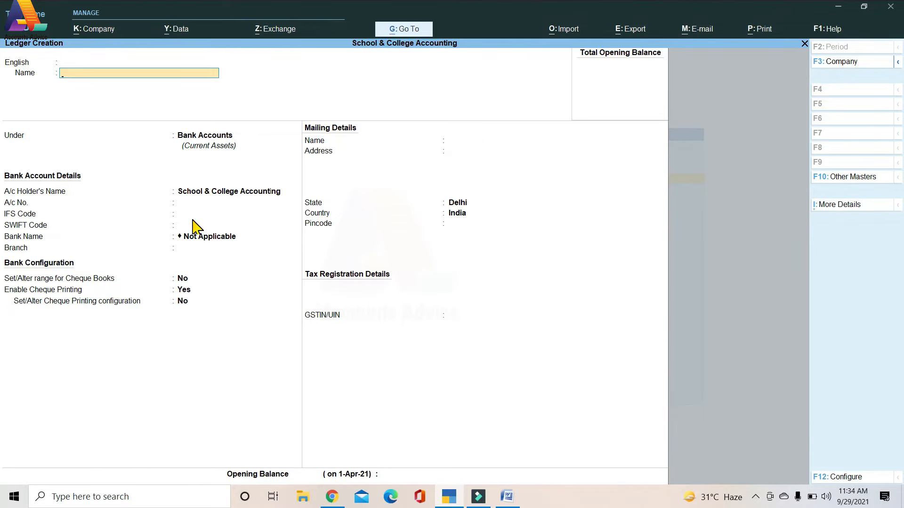
key(Escape)
key(Return)
key(Escape)
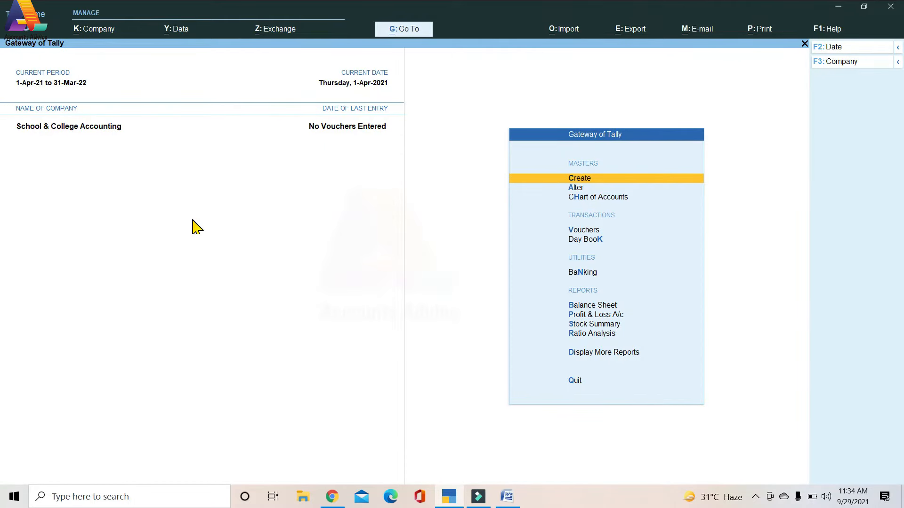
Enable Cost Centres in the company features and save the change.
key(Down)
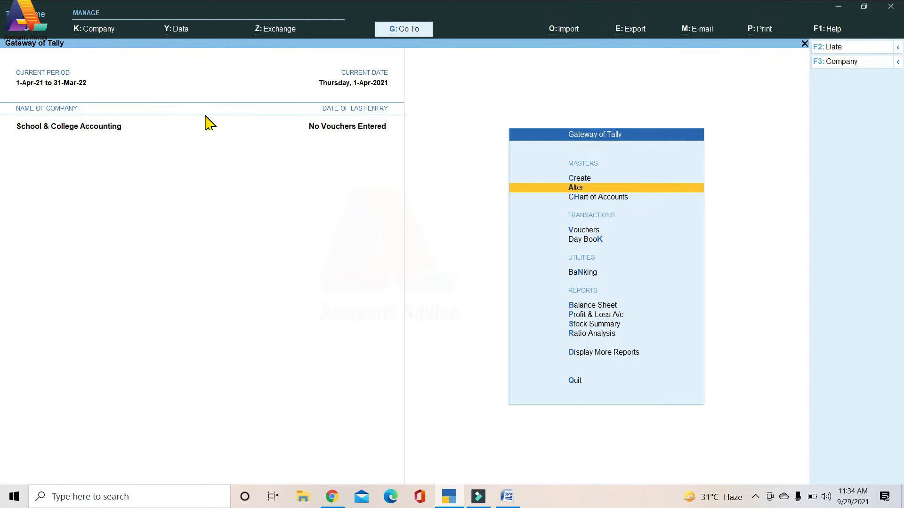
key(F11)
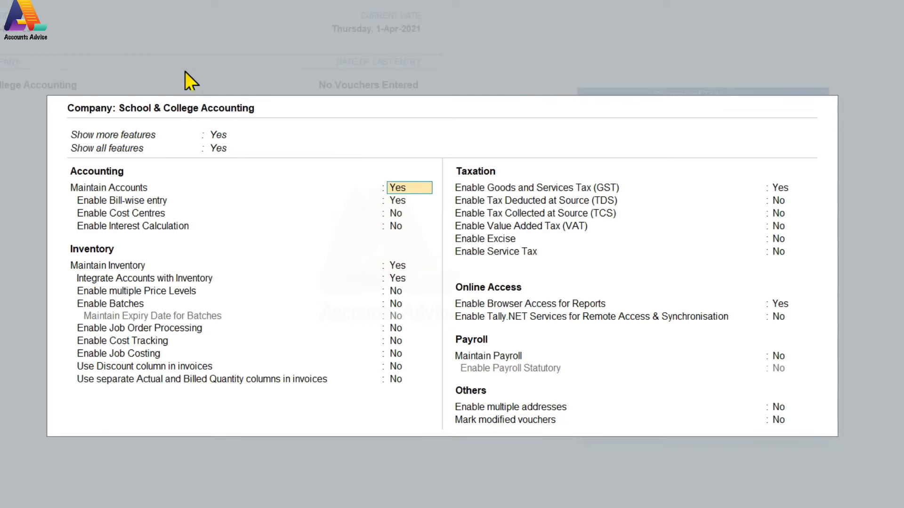
key(Down)
key(Down)
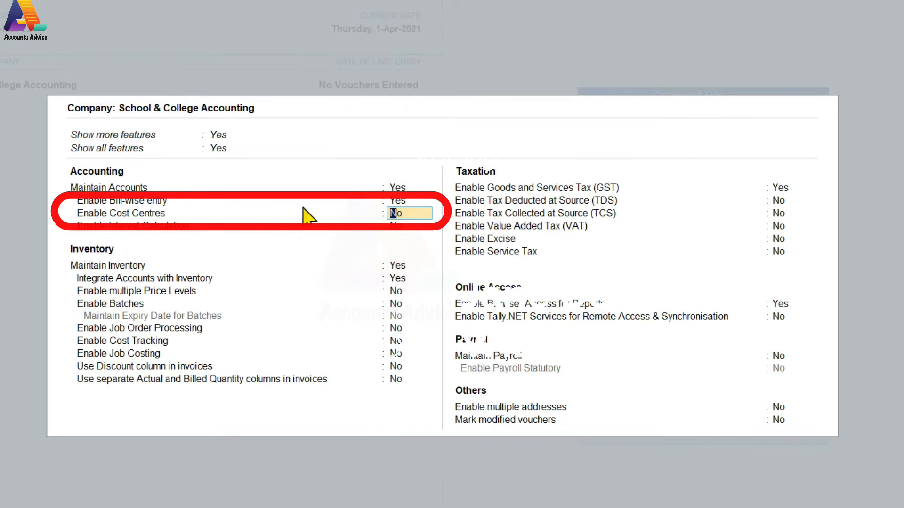
key(y)
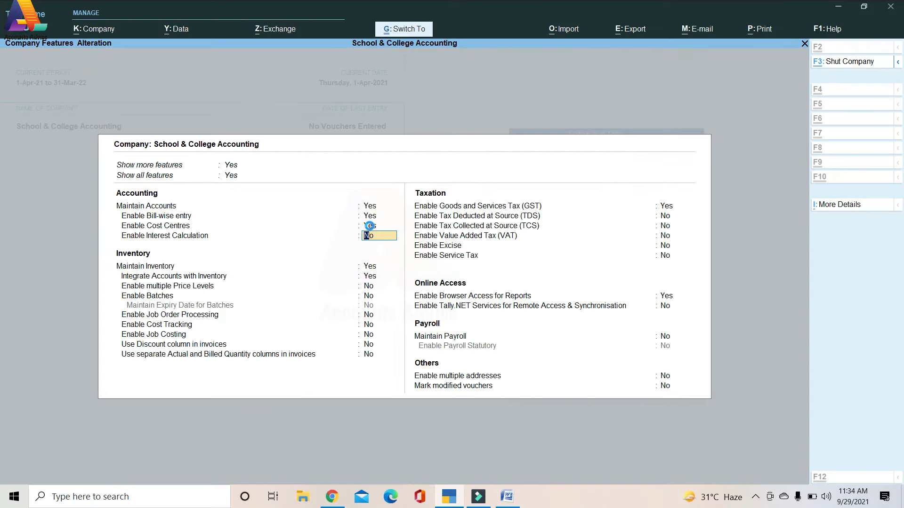
key(ctrl+a)
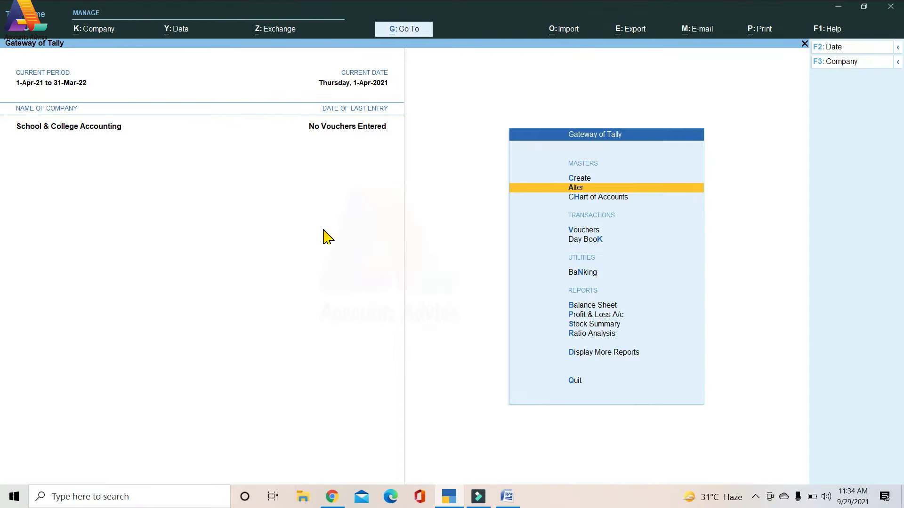
Create a cost centre with the first student's name under Primary and save it.
key(Up)
key(Return)
key(Down)
key(Down)
key(Down)
key(Up)
key(Return)
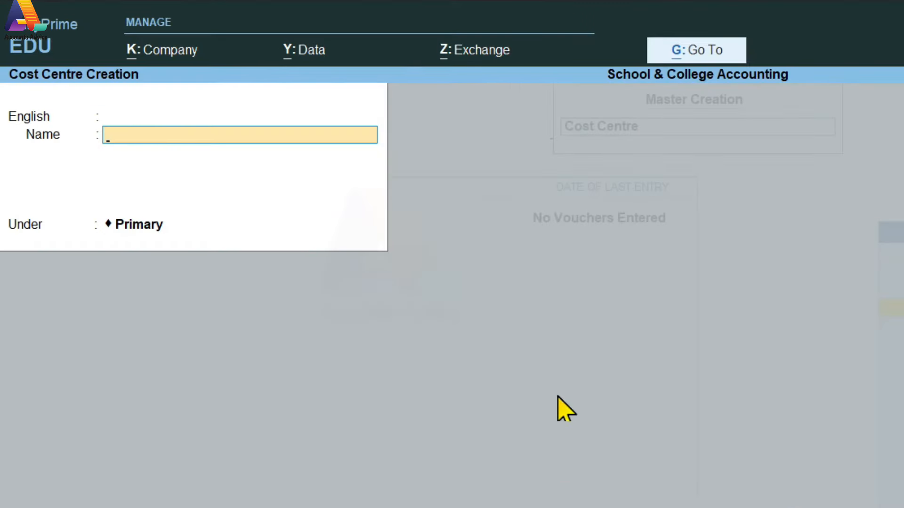
text(Aashu)
key(Return)
key(Return)
key(Return)
key(Return)
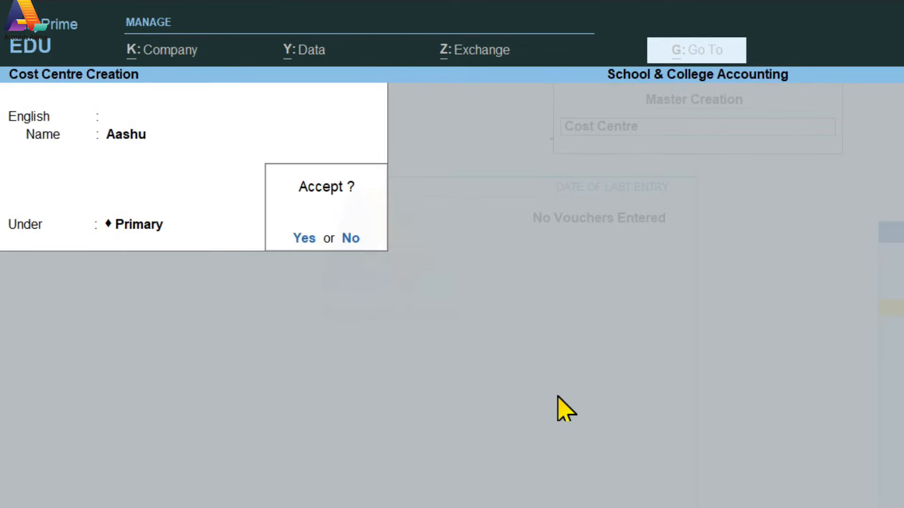
key(Return)
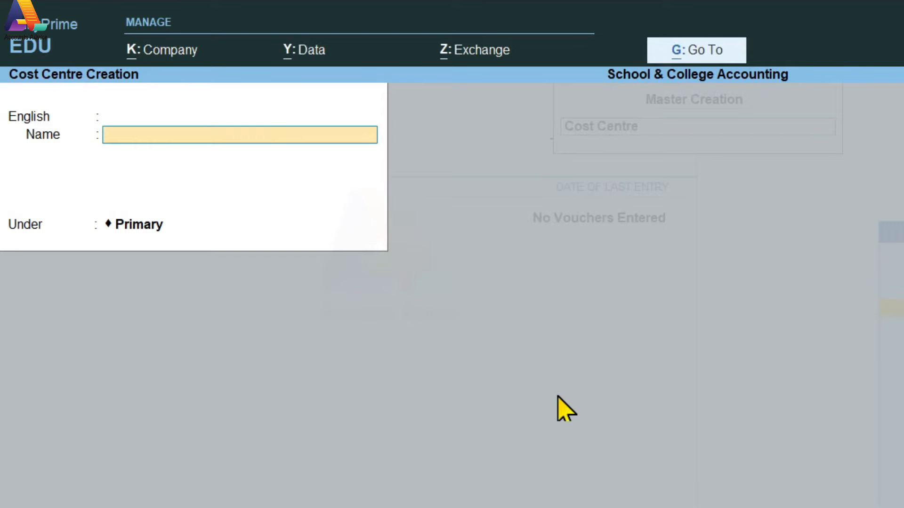
Create a cost centre with the second student's name under Primary and save it.
text(Sahil)
key(Return)
key(Return)
key(Return)
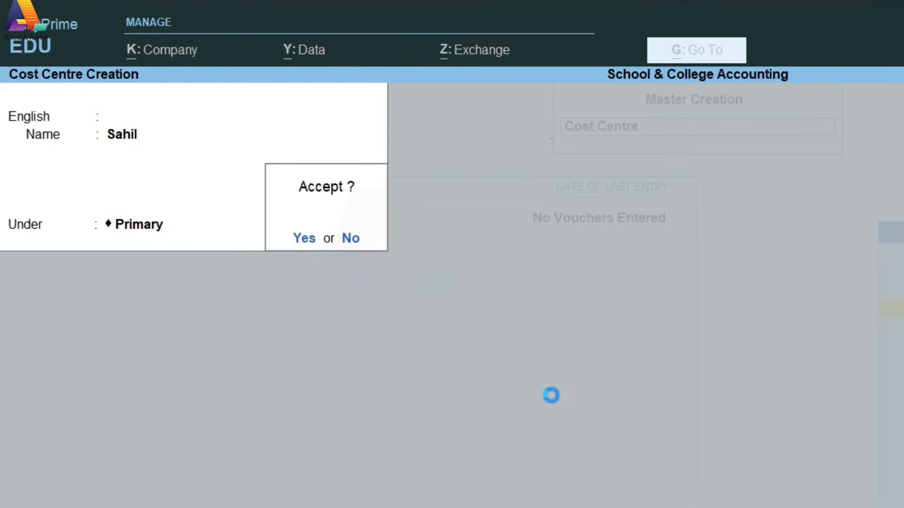
key(Return)
Create a cost centre with the third student's name under Primary, save it and leave cost centre creation.
text(Simran)
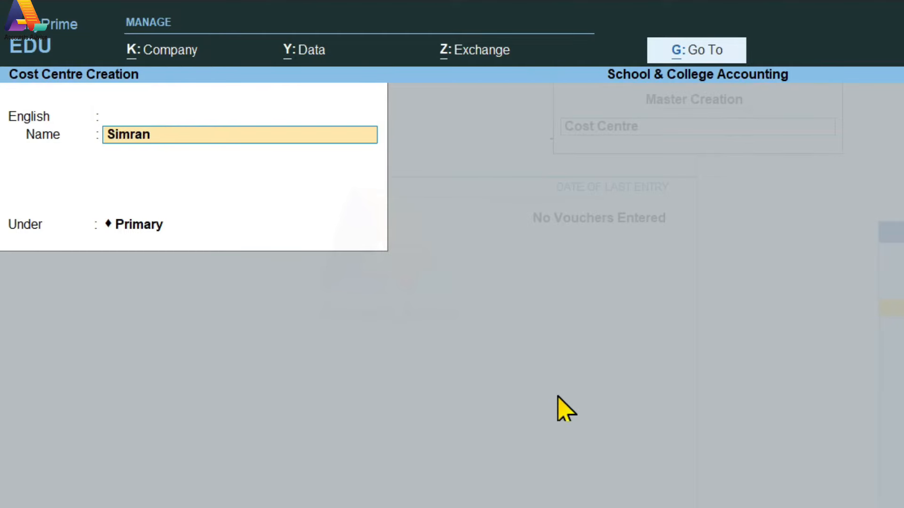
key(Return)
key(Return)
key(Return)
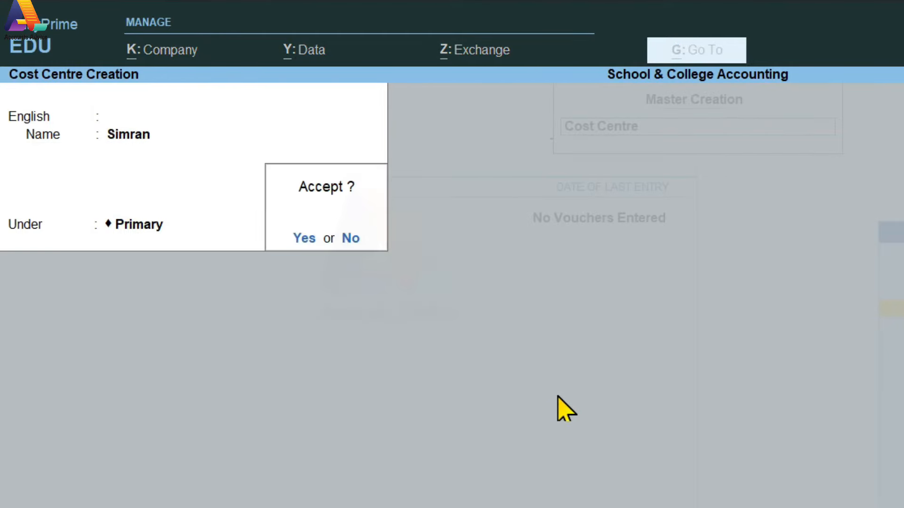
key(Return)
key(Escape)
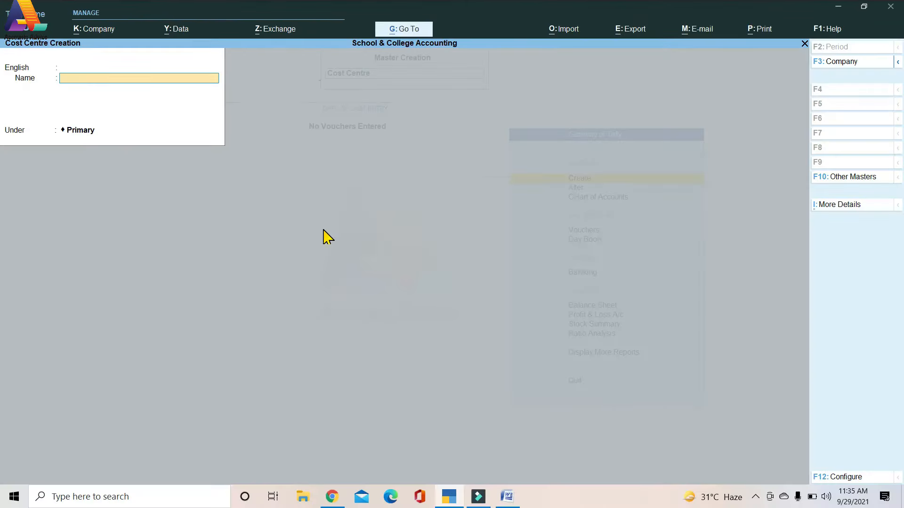
key(Return)
key(Escape)
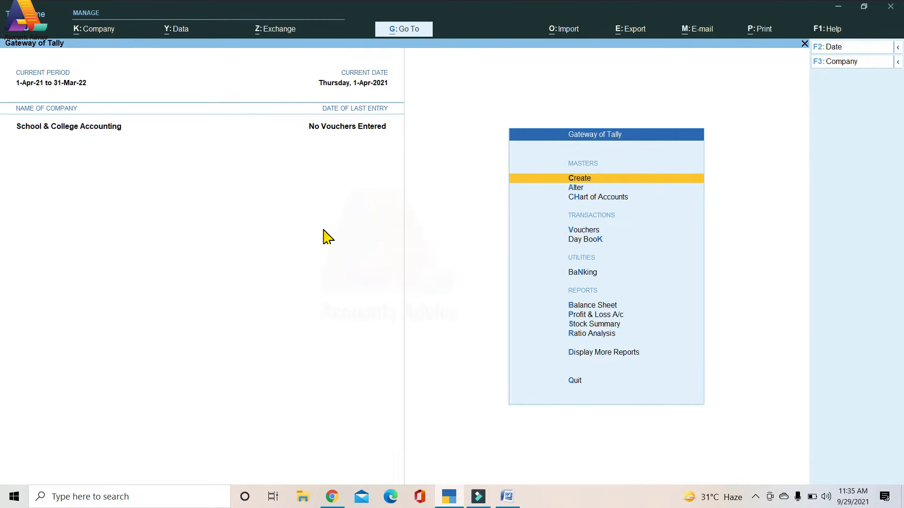
Open voucher entry and change the voucher type to Sales.
key(Down)
key(Down)
key(Down)
key(Down)
key(Up)
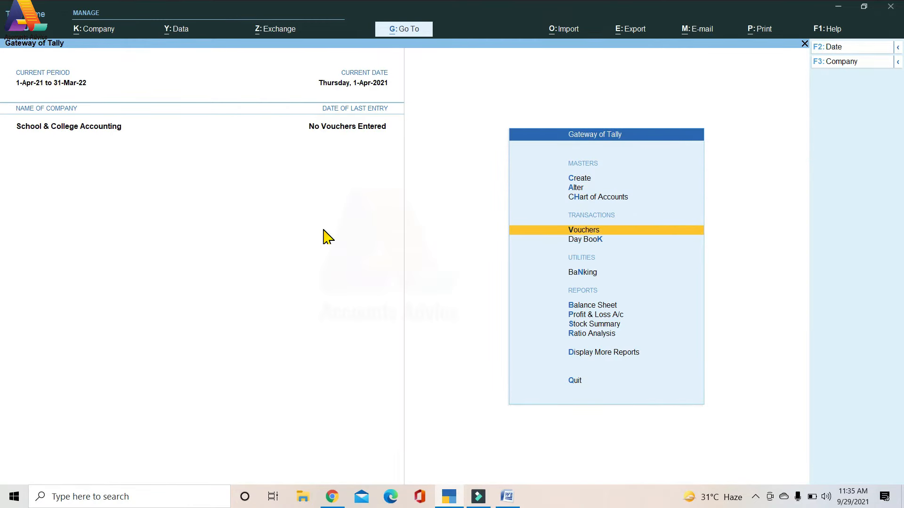
key(Return)
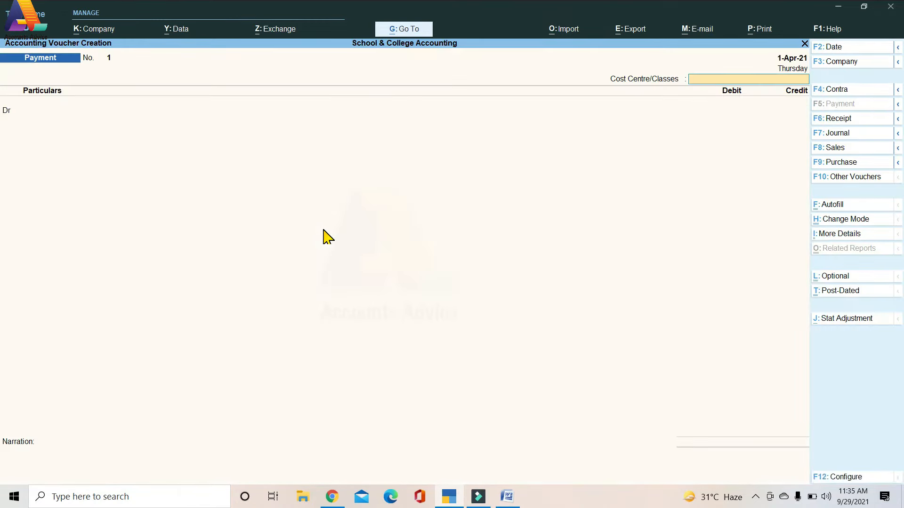
click(829, 149)
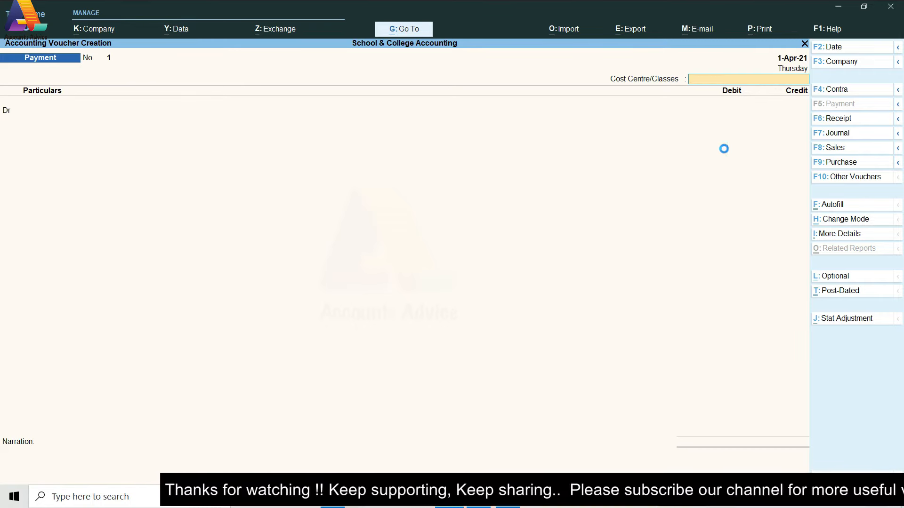
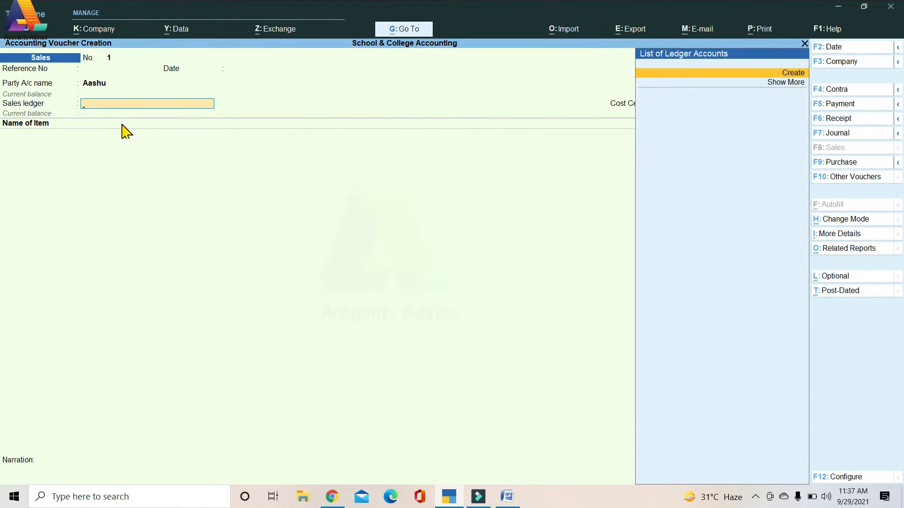
Create a ledger named Sales.A/c from the voucher's sales ledger field and place it under Sales Accounts.
key(alt+c)
text(S)
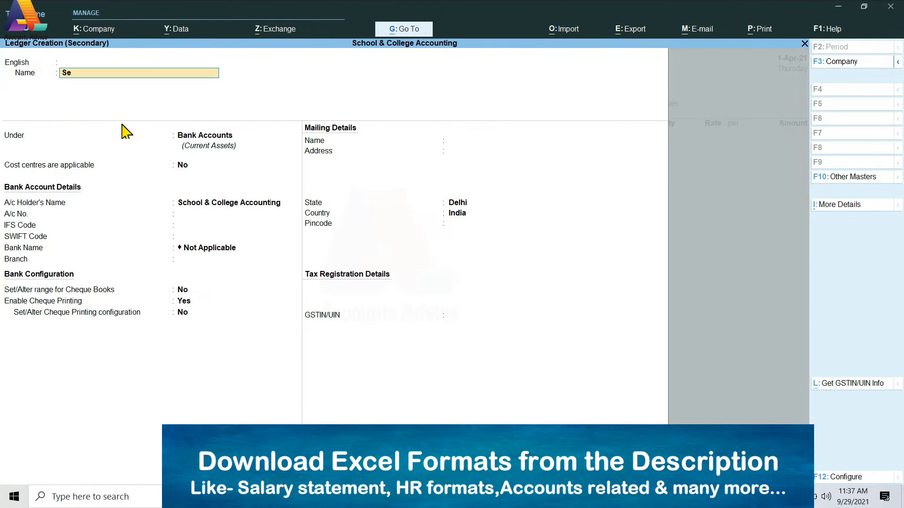
text(ales.a/c)
key(Return)
key(Return)
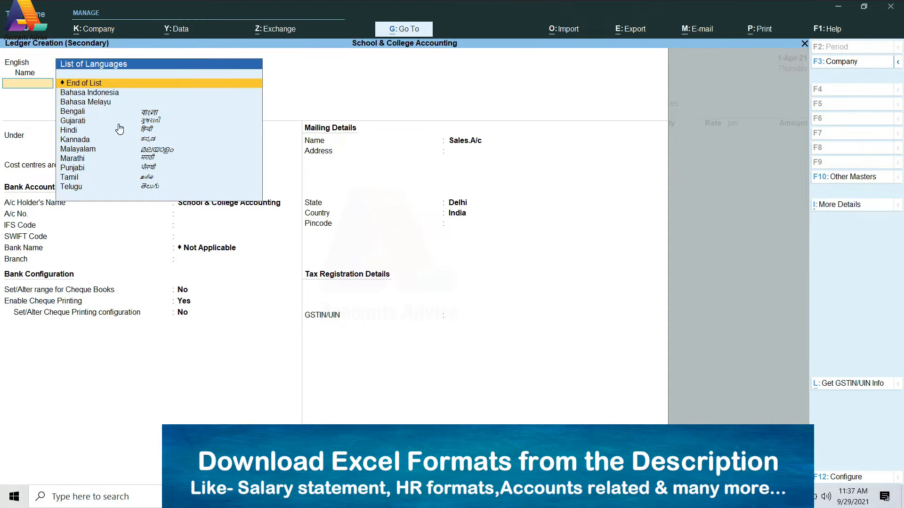
key(Return)
text(sa)
key(Return)
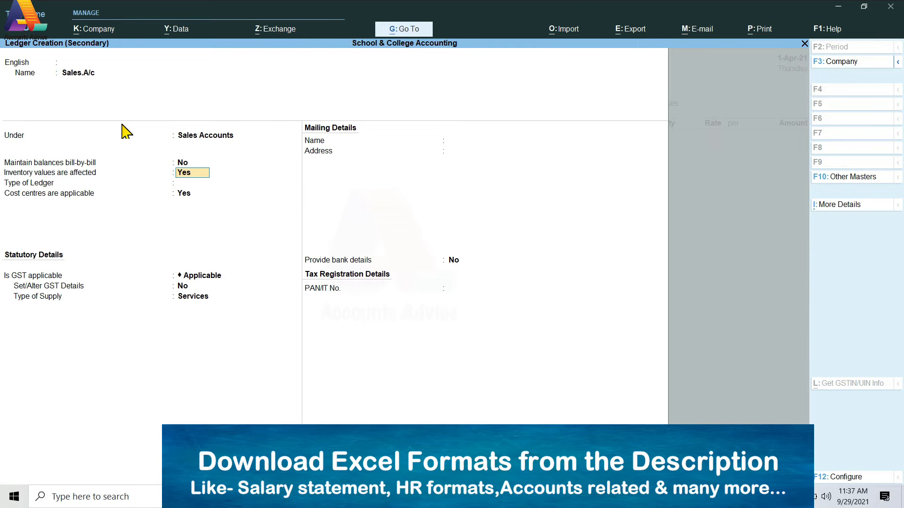
Set Sales.A/c to affect inventory values, ledger type Not Applicable and cost centres applicable, then save it and accept the voucher's tax classification details.
key(Return)
key(Return)
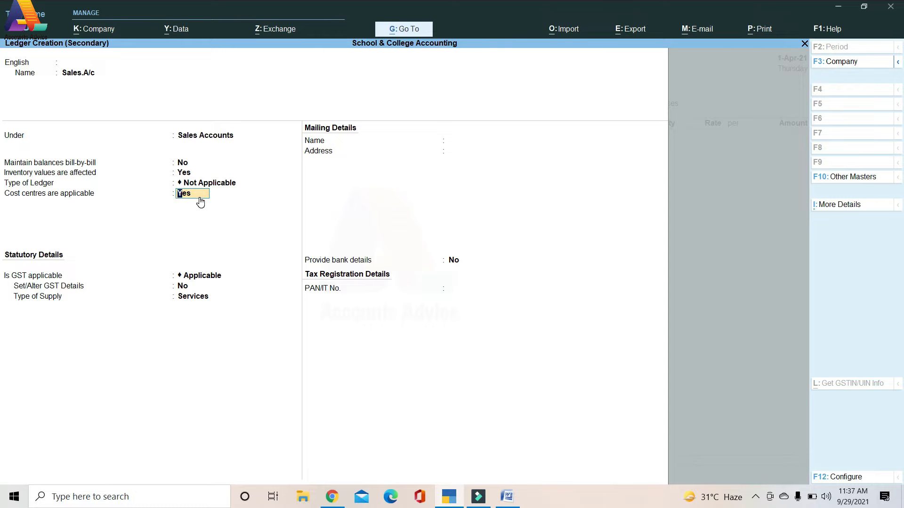
key(Return)
key(y)
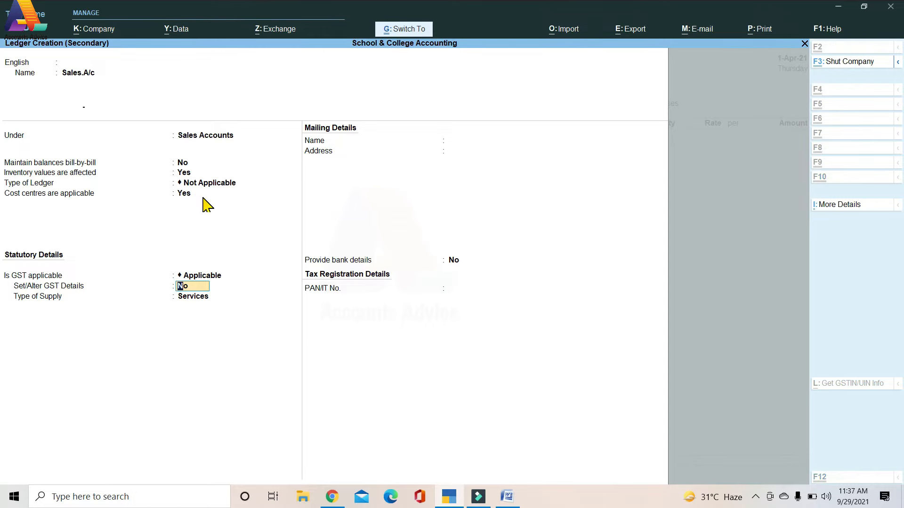
key(Return)
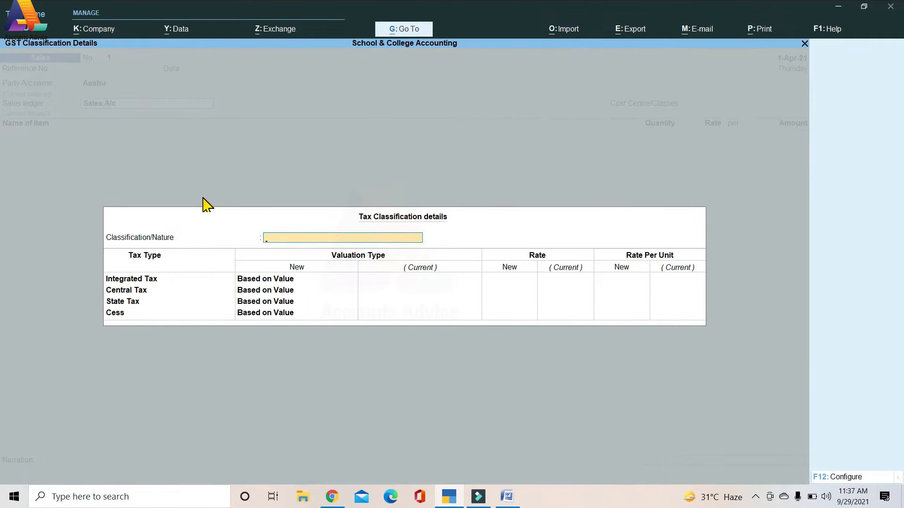
key(ctrl+a)
key(Return)
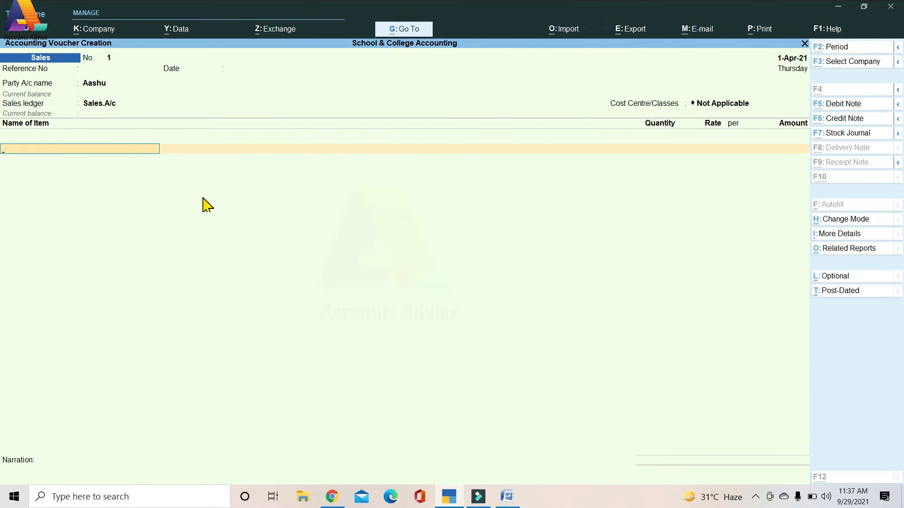
Create a stock item named Admission.Fee under Primary with units Not Applicable, using the Word fee receipt as reference, and add it to the voucher.
key(alt+c)
click(506, 499)
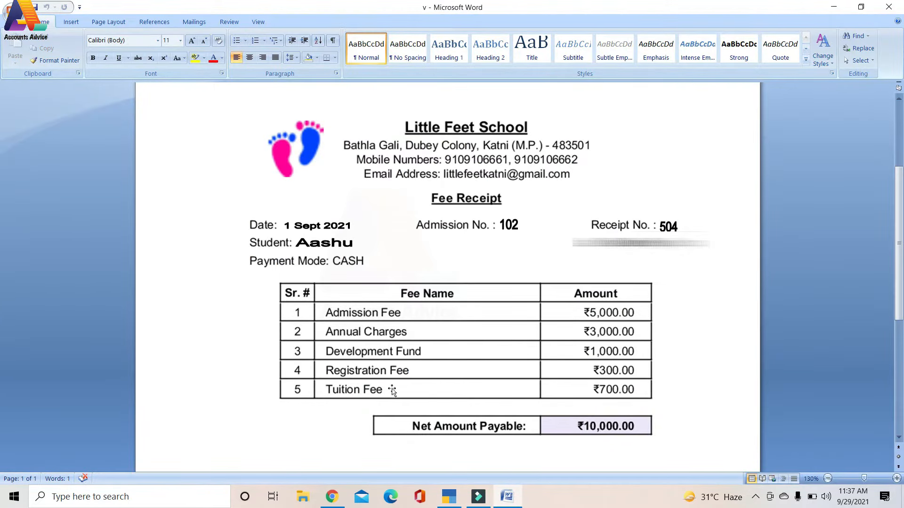
click(449, 497)
text(Adm)
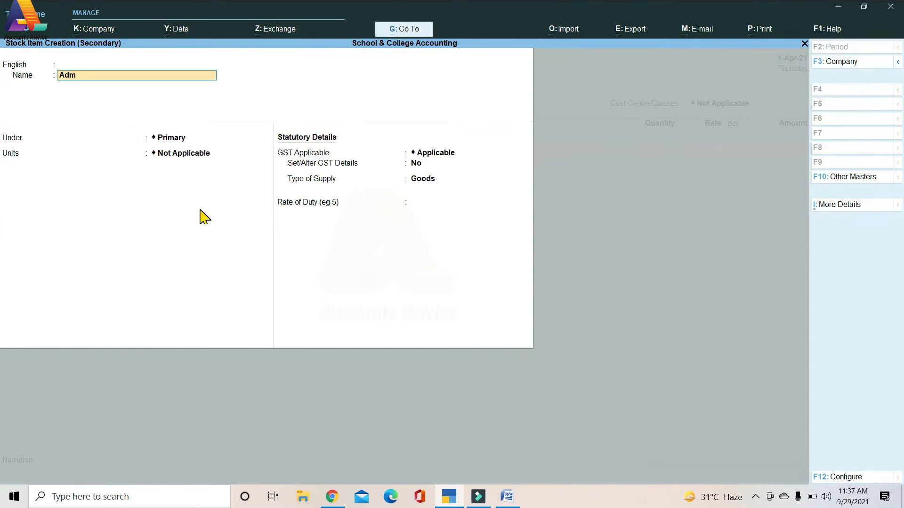
text(ission.Fee)
key(Return)
key(Return)
key(Return)
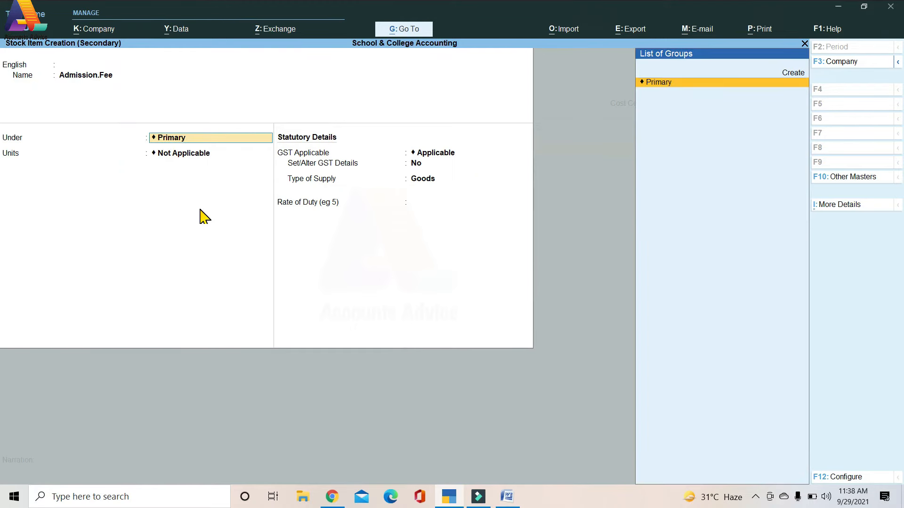
key(Return)
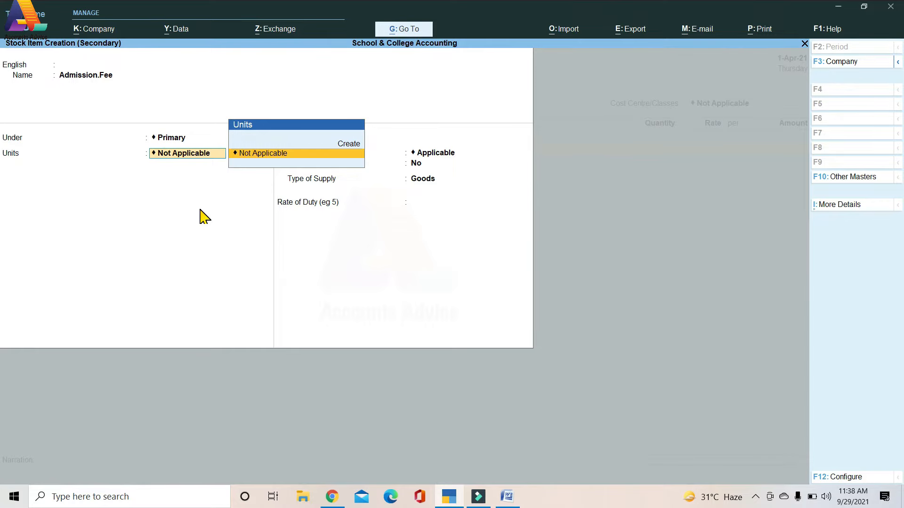
key(Return)
key(Return)
key(Return)
key(ctrl+a)
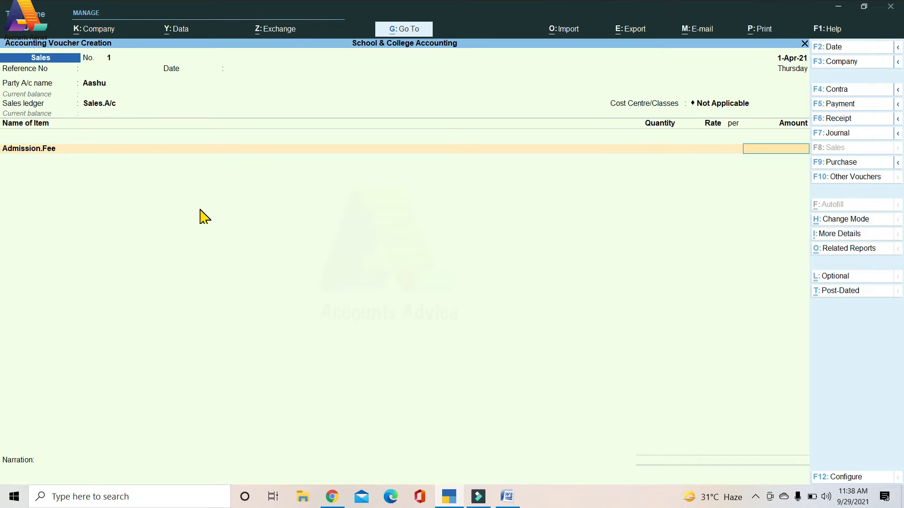
Consult the Word fee receipt, enter 5000 as the Admission.Fee amount in the sales voucher and accept the taxable value.
click(507, 497)
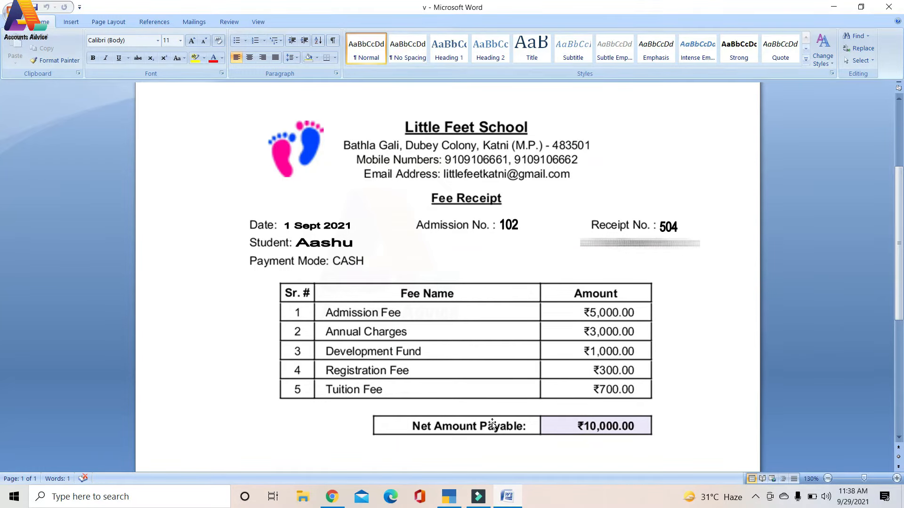
click(457, 498)
text(5000)
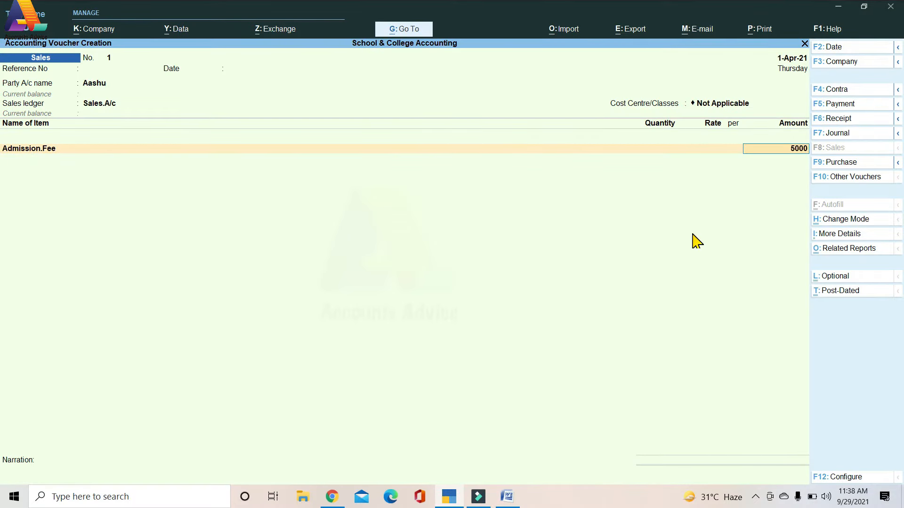
key(Return)
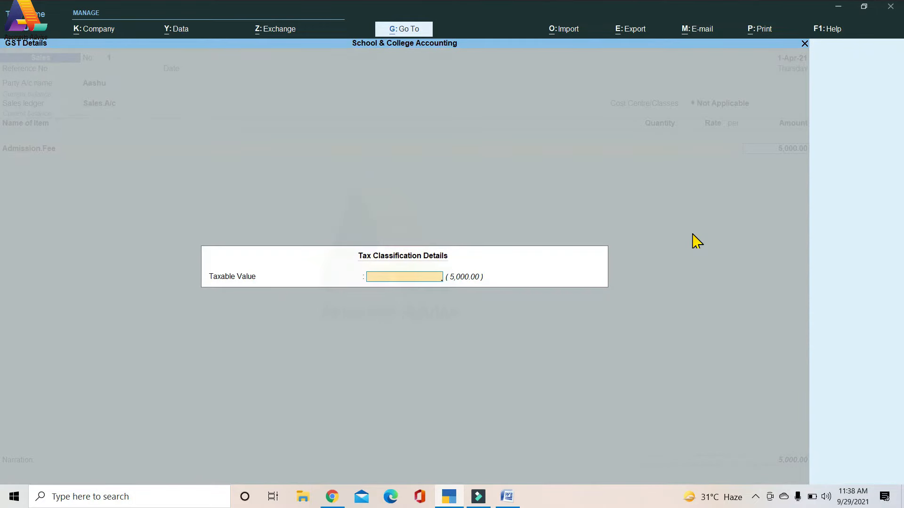
key(Return)
Create a stock item named Tutition.Fee under Primary with units Not Applicable and save it as the voucher's second item.
key(alt+c)
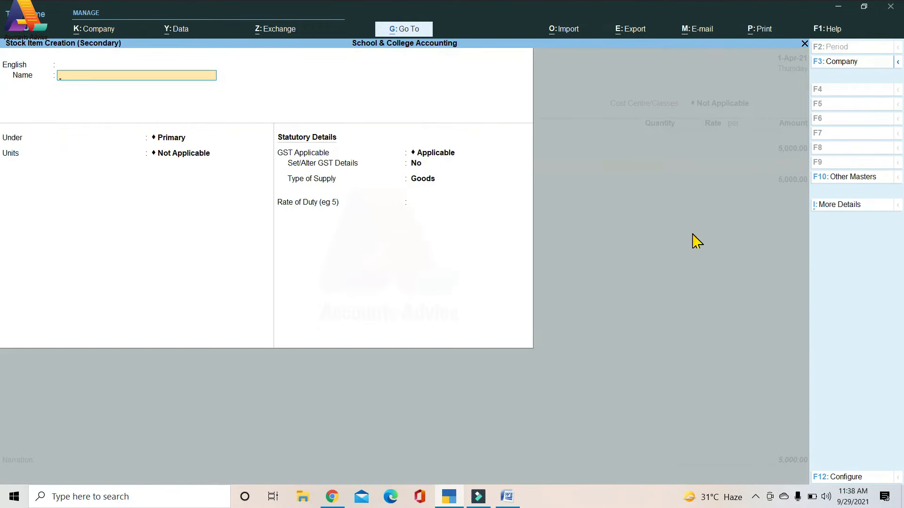
text(Tutition.Fee)
key(Return)
key(Return)
key(Return)
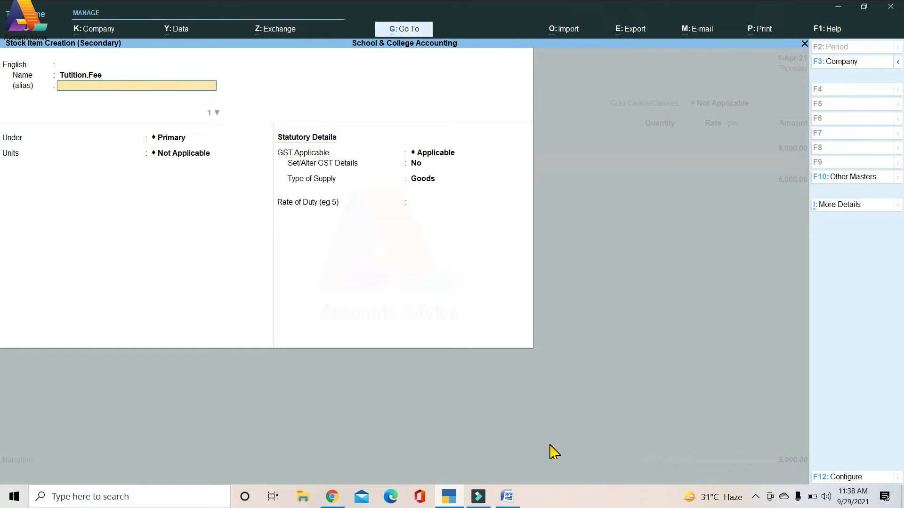
key(Return)
key(Return)
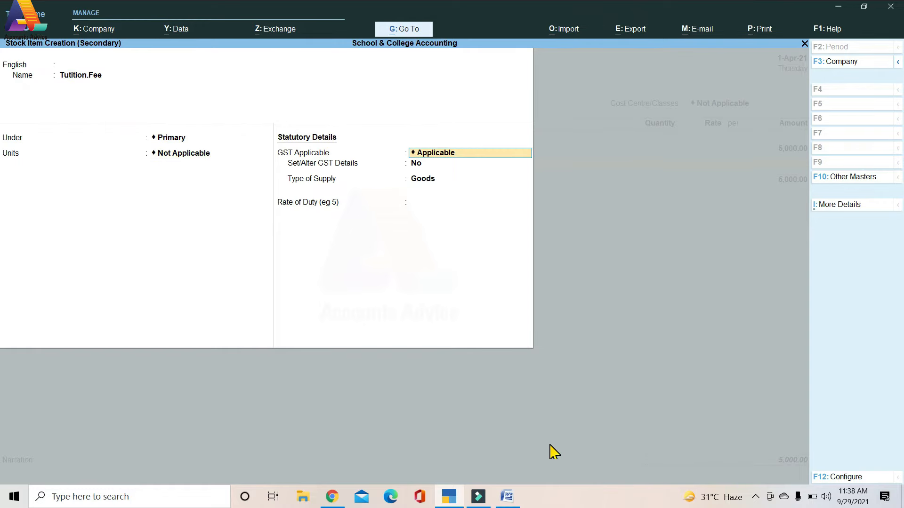
key(Return)
key(ctrl+a)
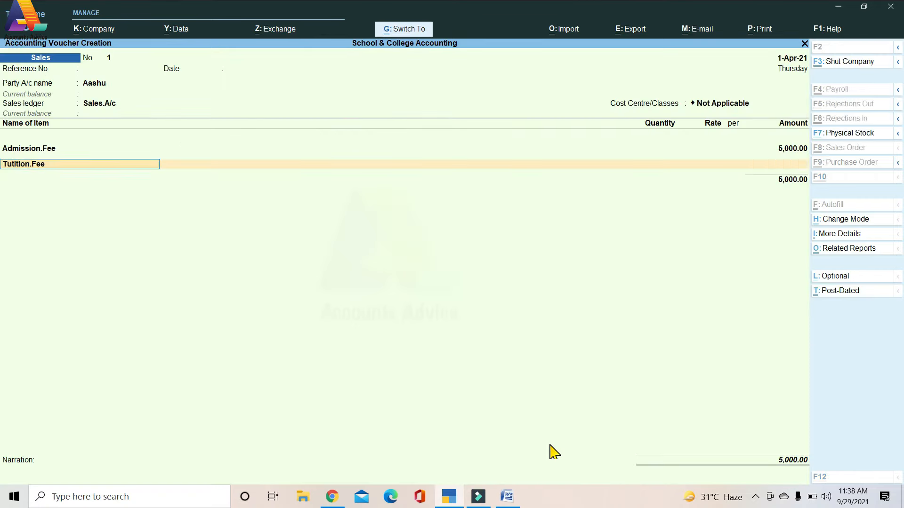
Consult the Word fee receipt, enter 700 as the Tutition.Fee amount in the voucher and accept the taxable value.
click(507, 497)
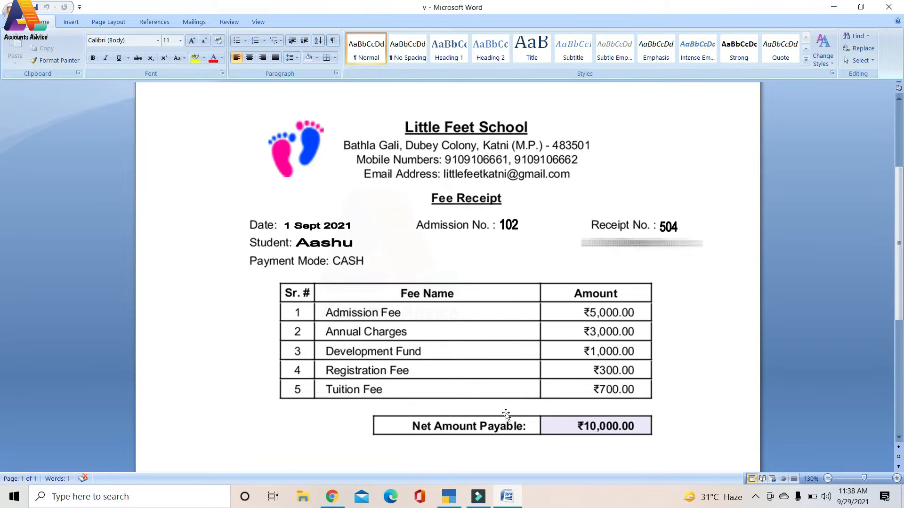
click(444, 499)
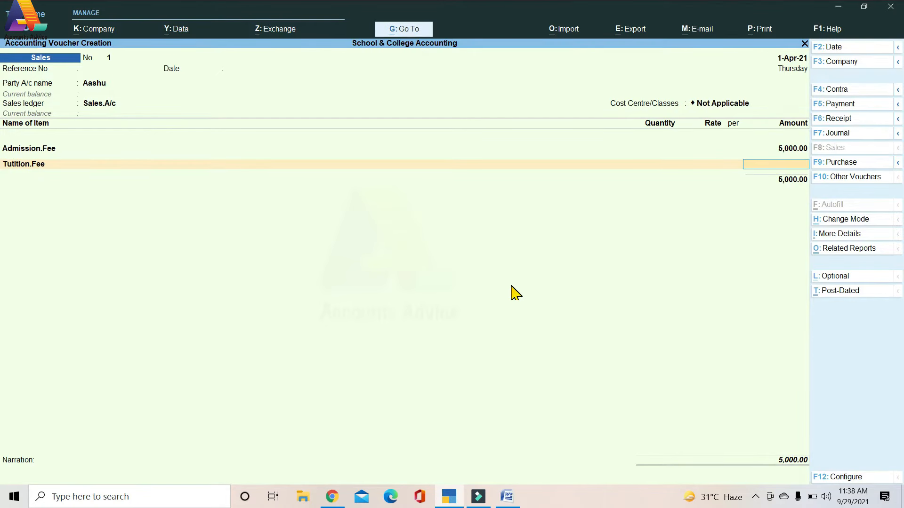
text(00)
key(Return)
key(Return)
Create a stock item named Registration.Fee under Primary with units Not Applicable and save it as the voucher's third item.
text(re)
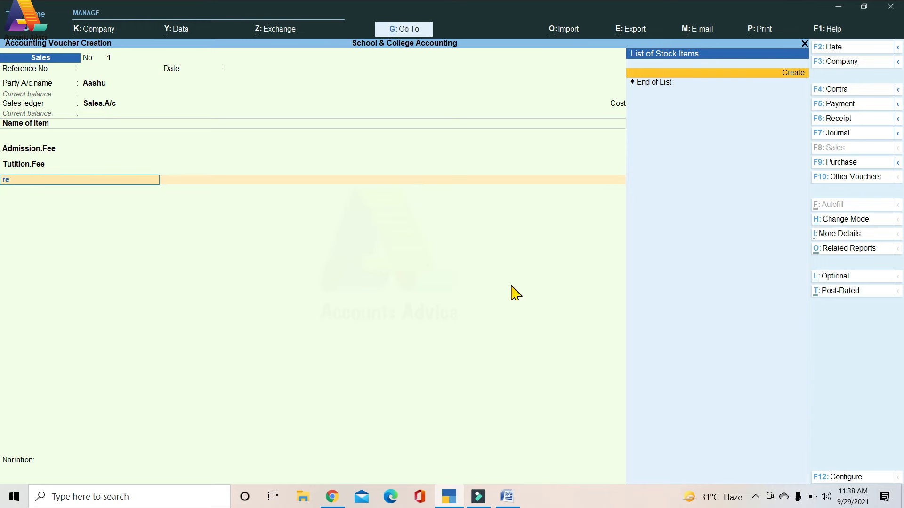
key(Return)
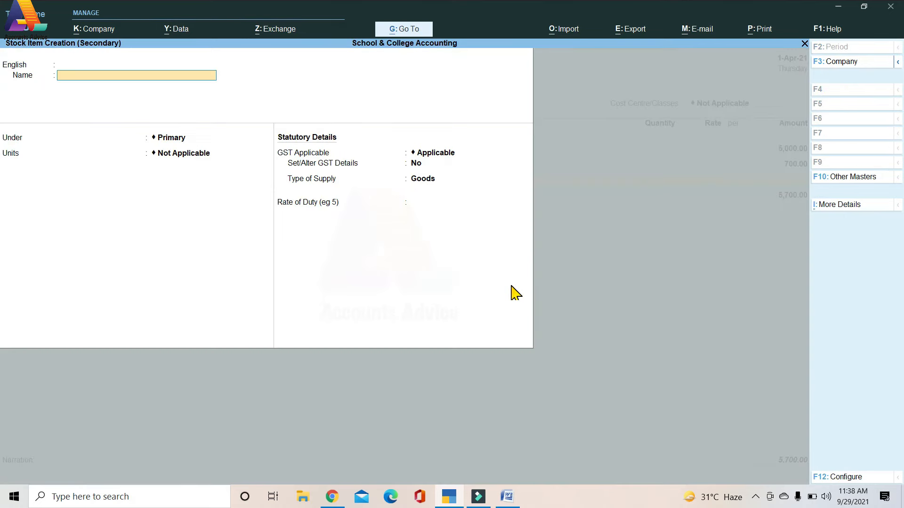
text(Registration.fee)
key(Return)
key(Return)
key(Return)
key(Return)
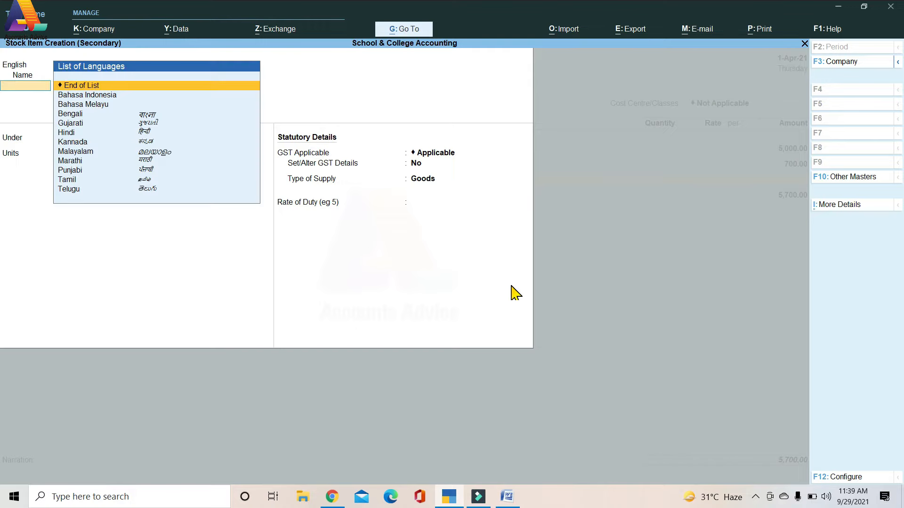
key(ctrl+a)
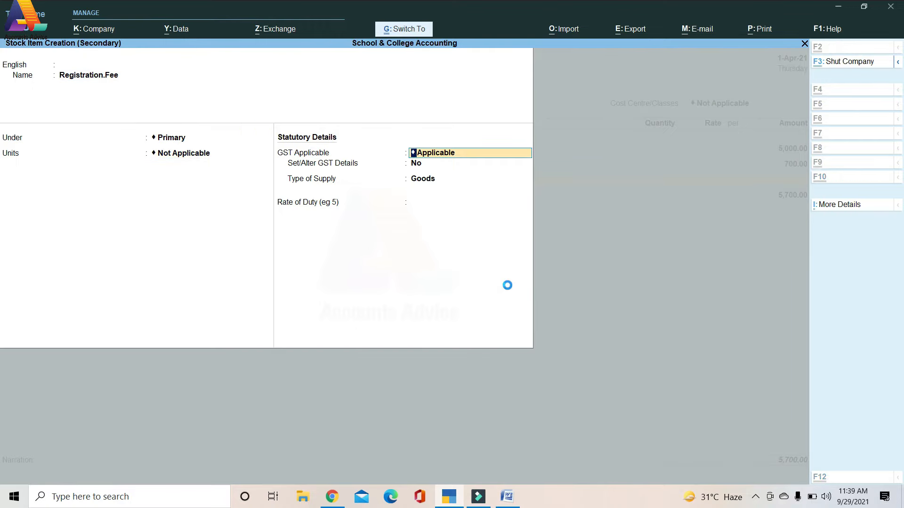
Consult the Word fee receipt, enter 300 as the Registration.Fee amount in the voucher and accept the taxable value.
click(507, 496)
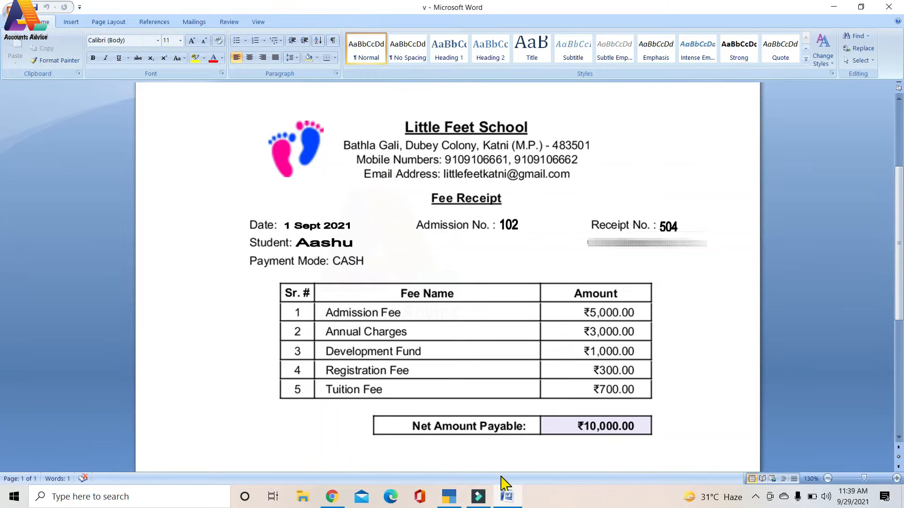
click(455, 499)
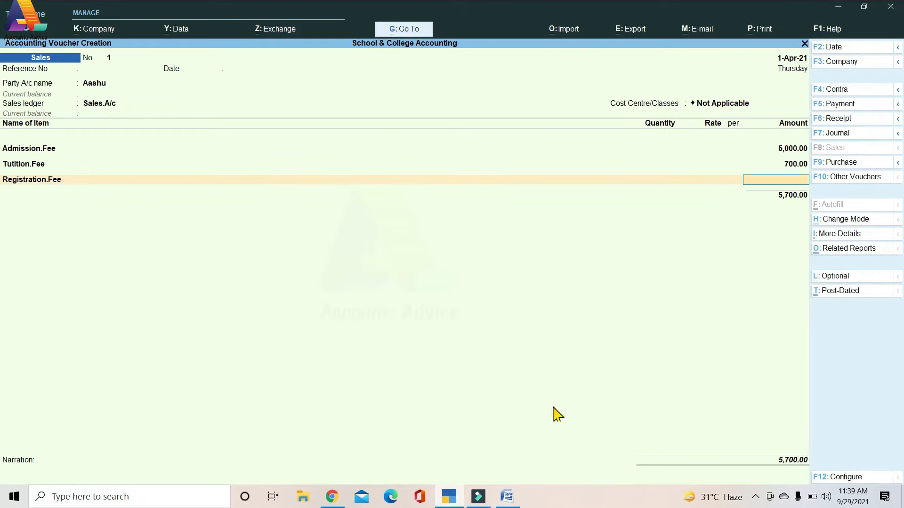
text(00)
key(Return)
key(Return)
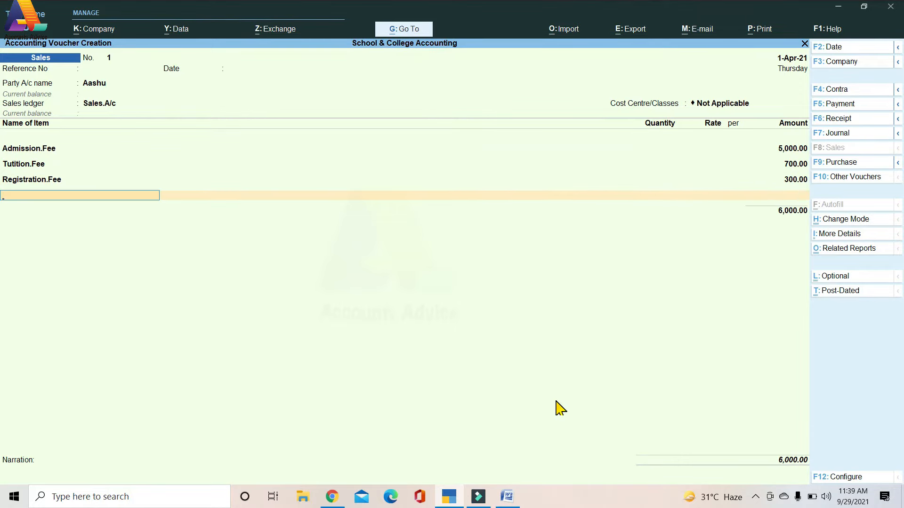
Consult the Word fee receipt and create a stock item named Annual.Charges with default settings as the voucher's fourth item.
click(507, 496)
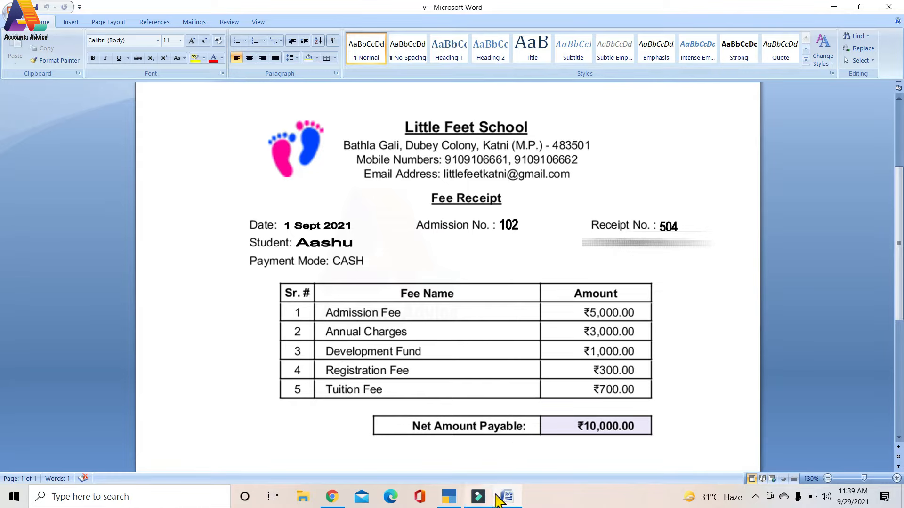
click(444, 498)
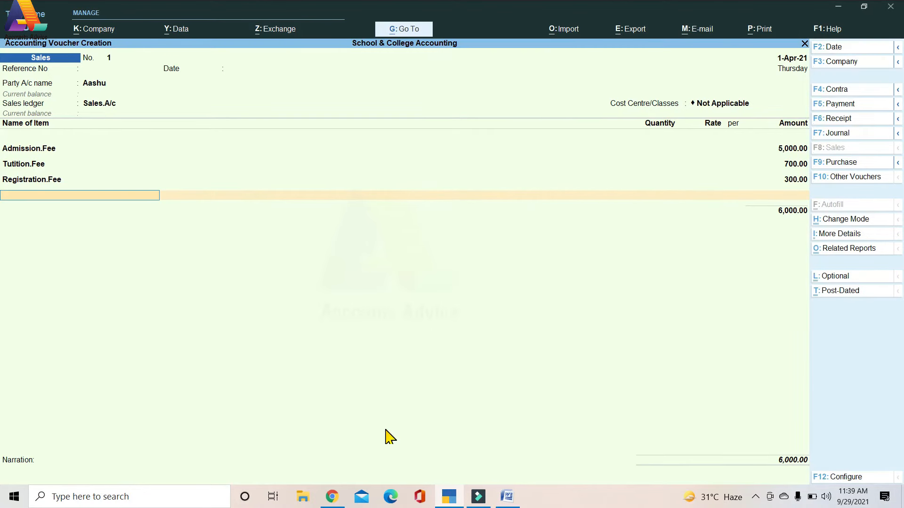
key(alt+c)
text(Annual)
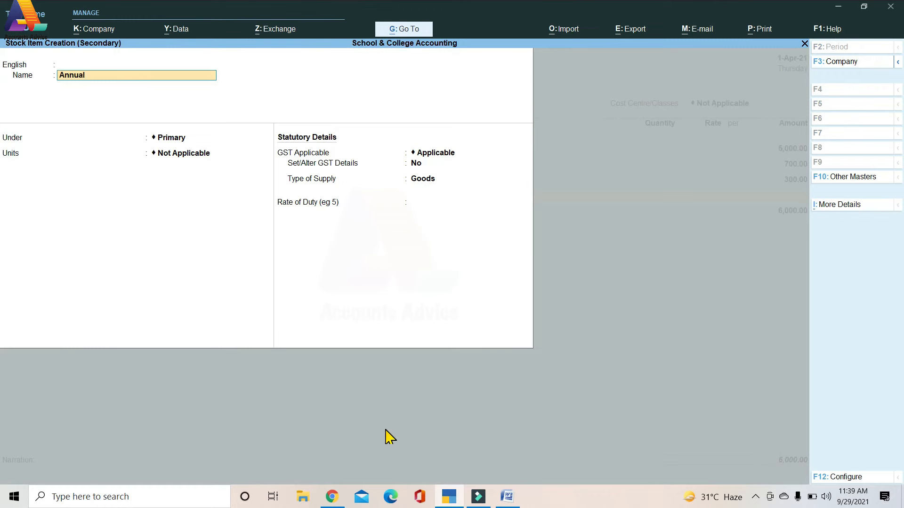
text(.Charges)
key(Return)
key(ctrl+a)
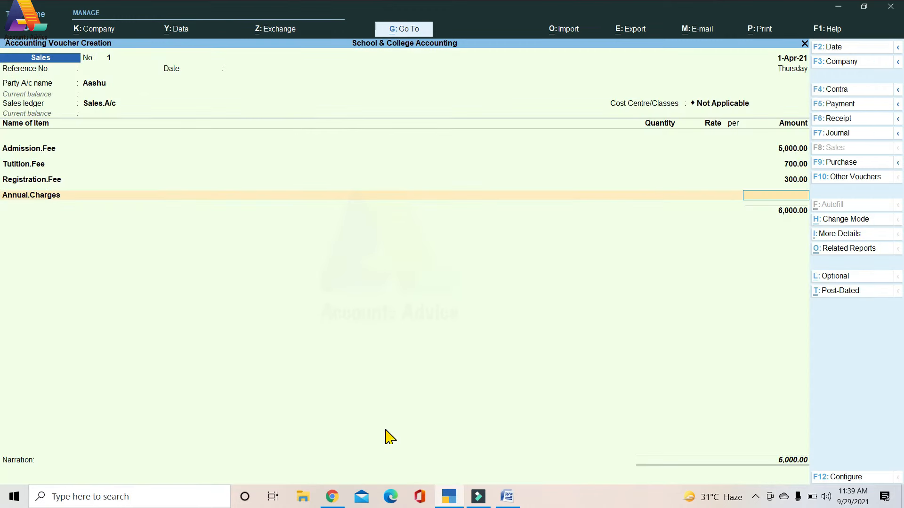
Enter 3000 as the Annual.Charges amount in the sales voucher and accept the taxable value.
text(3000)
key(Return)
key(Return)
Create a stock item named Devlopment.Fund under Primary with units Not Applicable and save it as the voucher's fifth item.
key(alt+c)
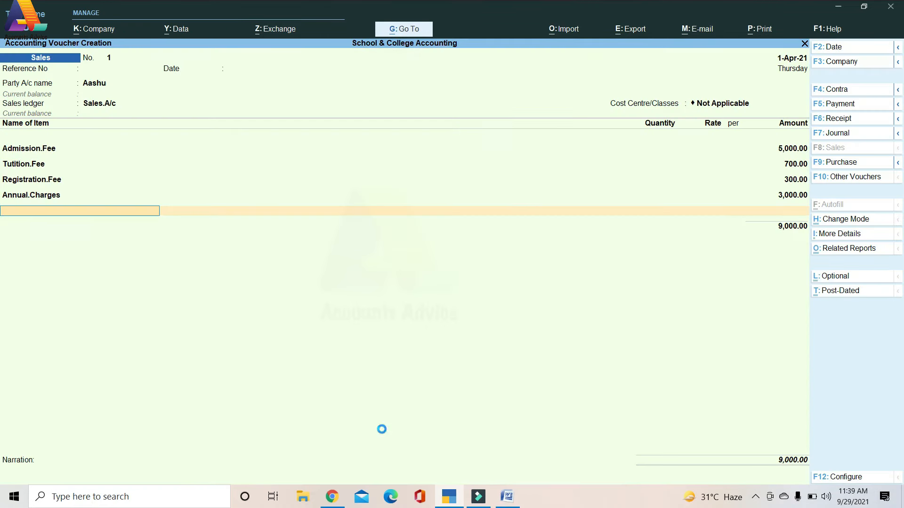
text(Devlop)
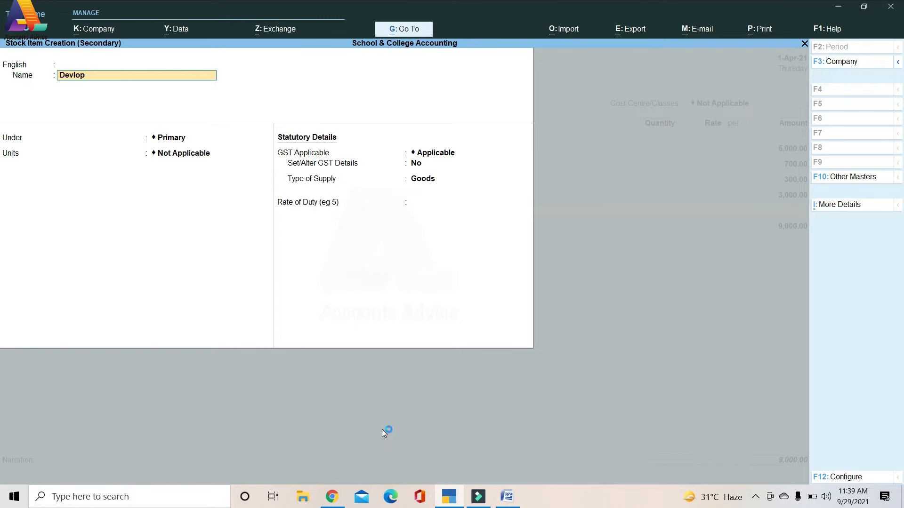
text(ment.Fund)
key(Return)
key(Return)
key(Return)
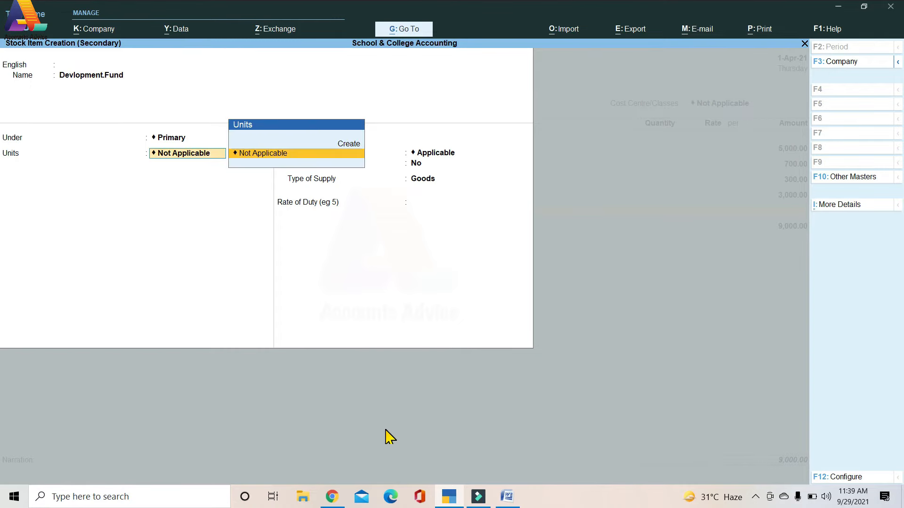
key(ctrl+a)
Enter 1,000 as the Devlopment.Fund amount, accept the taxable value and compare the voucher total with the Word fee receipt.
text(1,000)
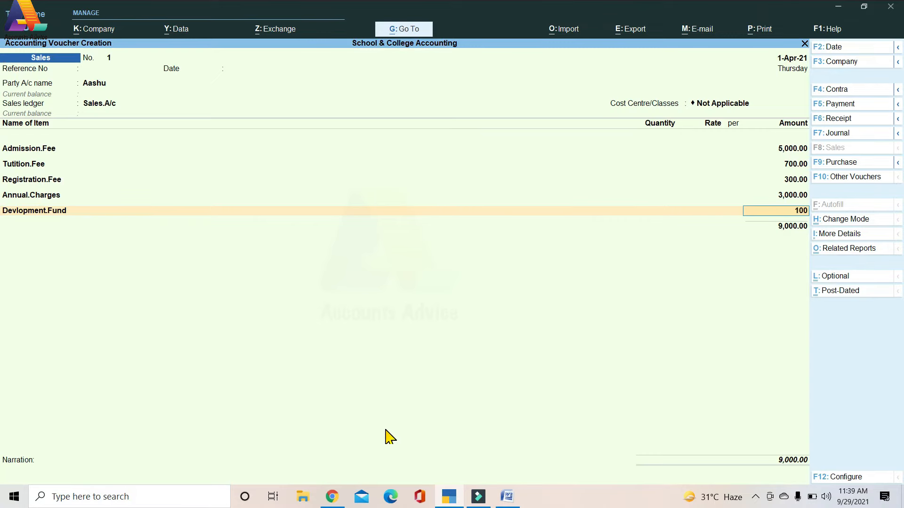
key(Return)
key(Return)
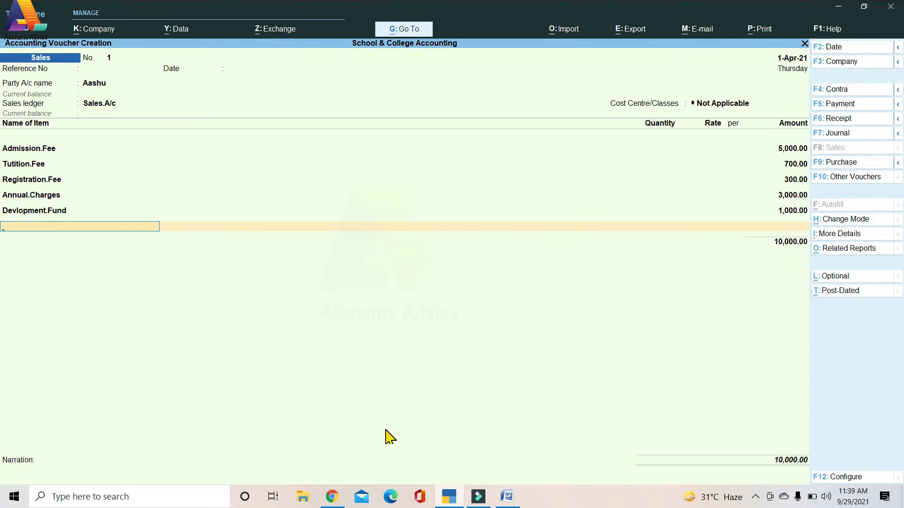
click(507, 497)
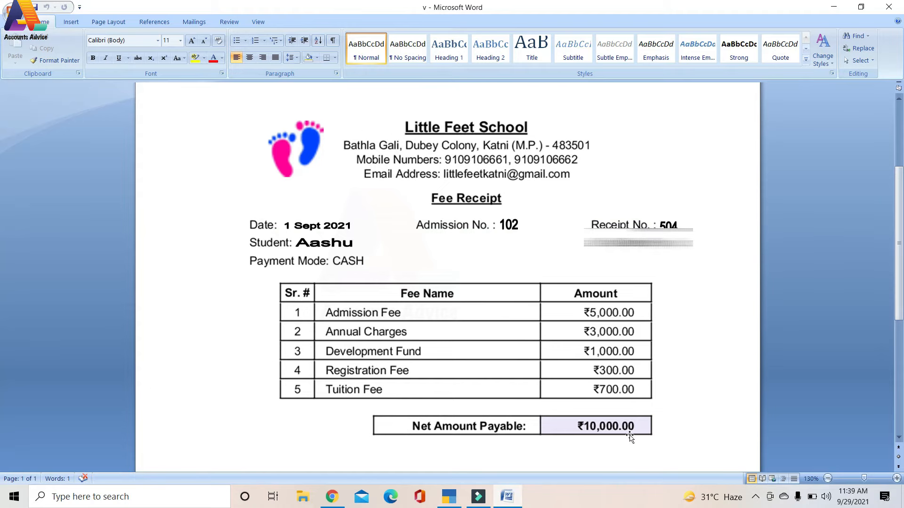
Switch to TallyPrime, end the sales voucher's item list and bring up the bill-wise details for the student's account.
click(446, 504)
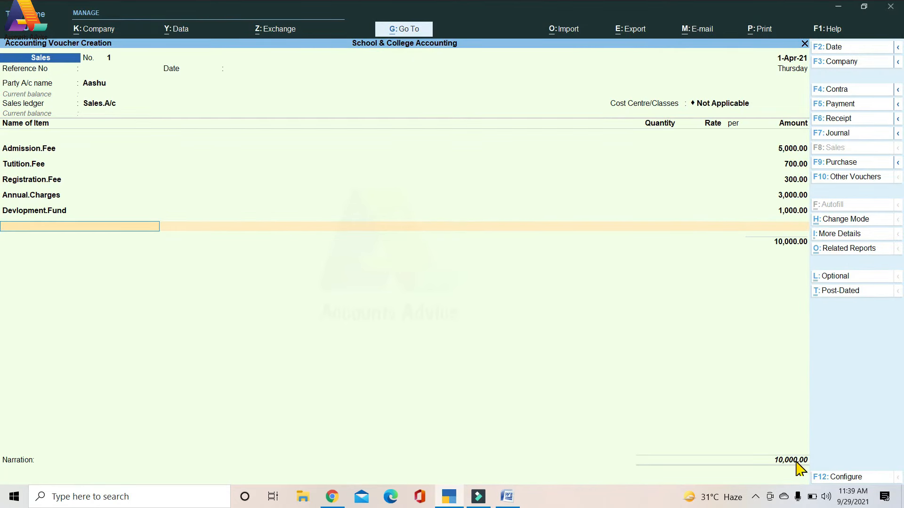
key(Return)
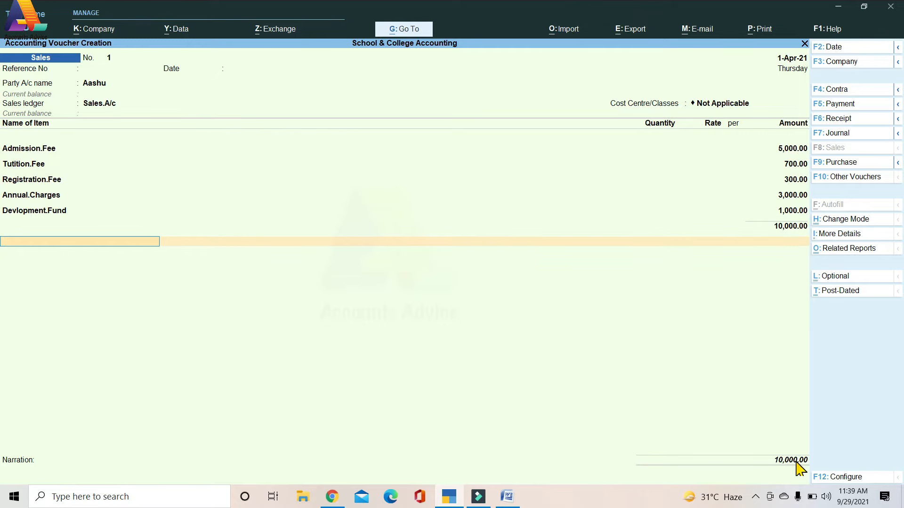
key(Return)
key(Return)
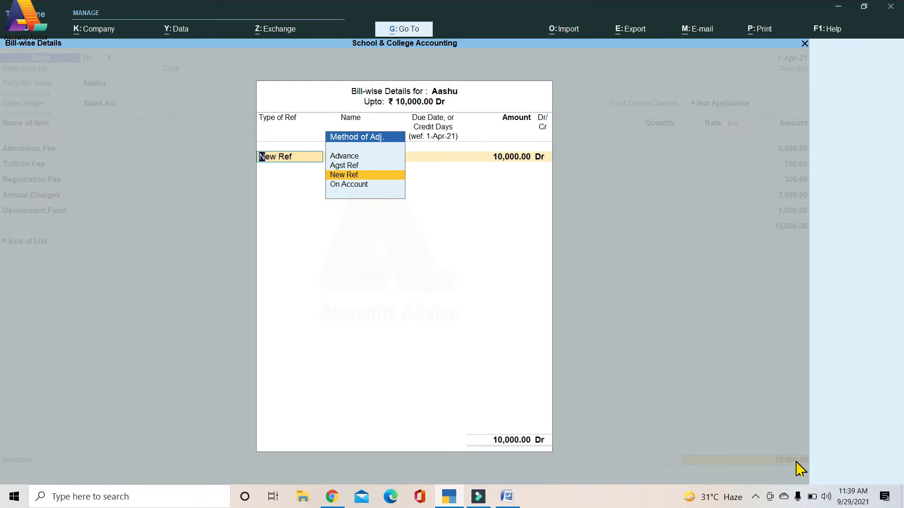
key(BackSpace)
key(Return)
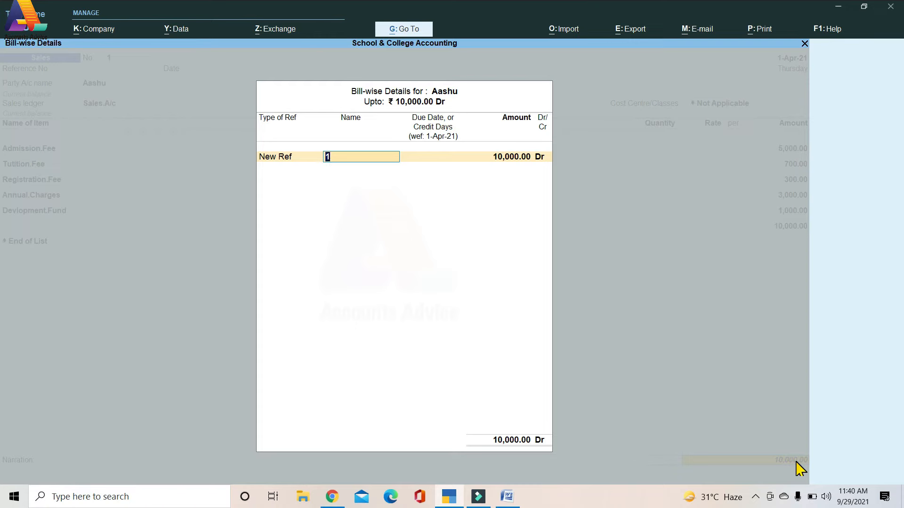
key(Escape)
key(y)
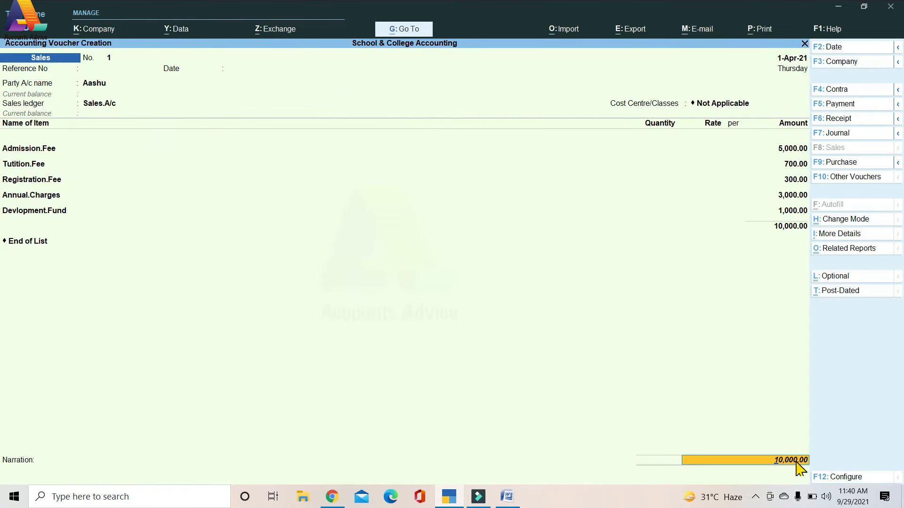
Check the Use default Bill-wise details for Bill Allocation option in the voucher configuration and accept the configuration with it at No.
key(F12)
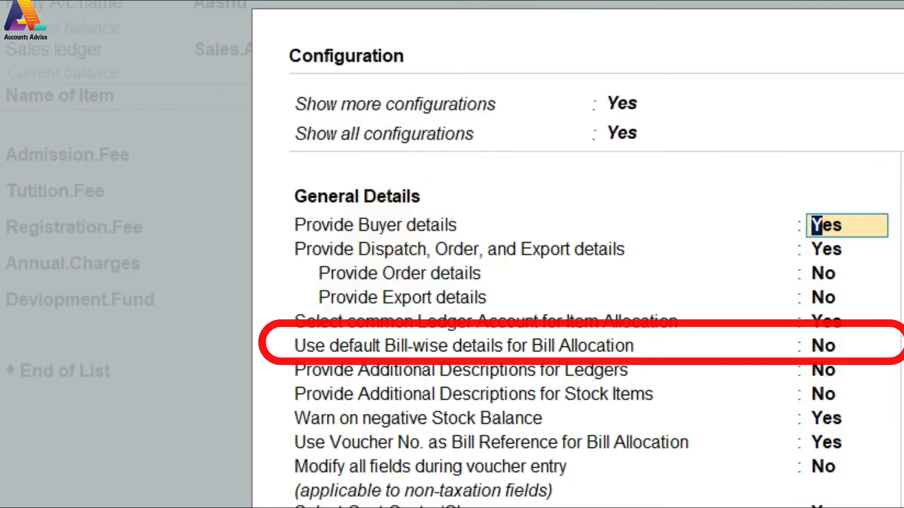
key(Down)
key(Down)
key(Down)
key(Down)
key(Down)
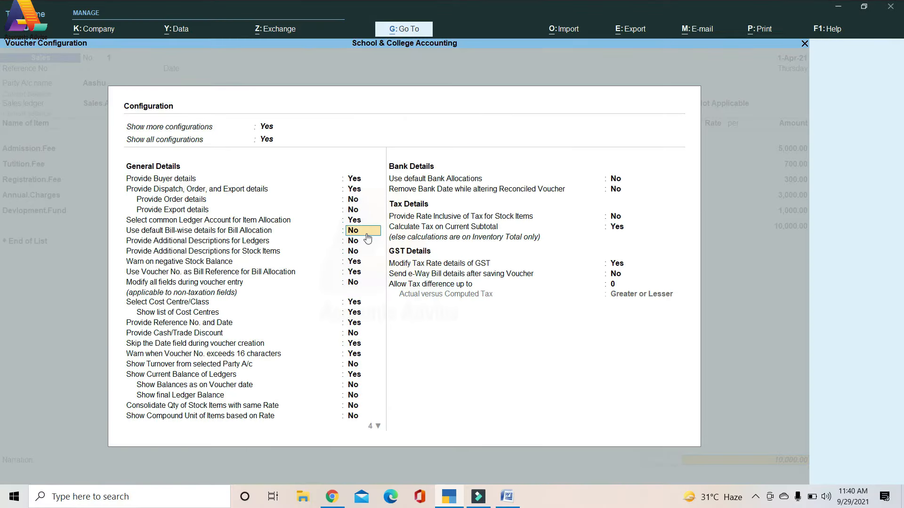
key(ctrl+a)
Allocate the student's full 10,000 bill amount to a New Ref named with the student's name followed by -1.
key(Return)
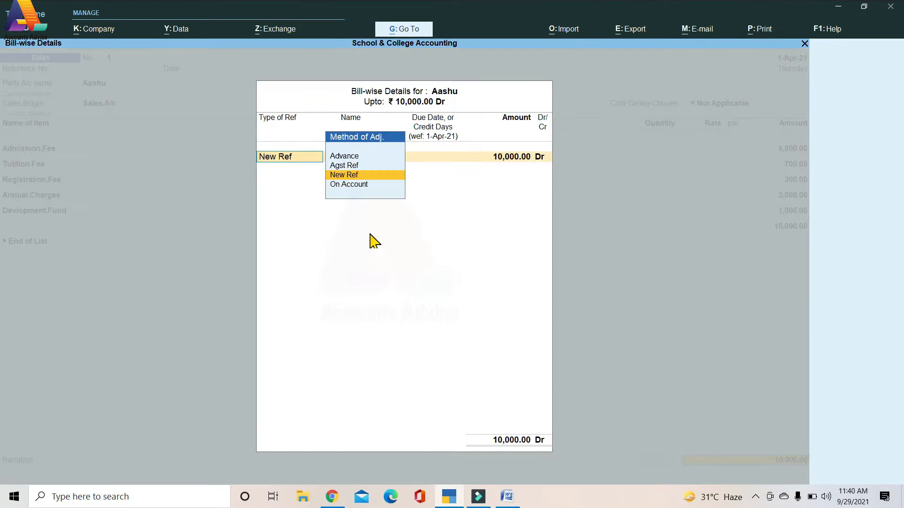
key(Return)
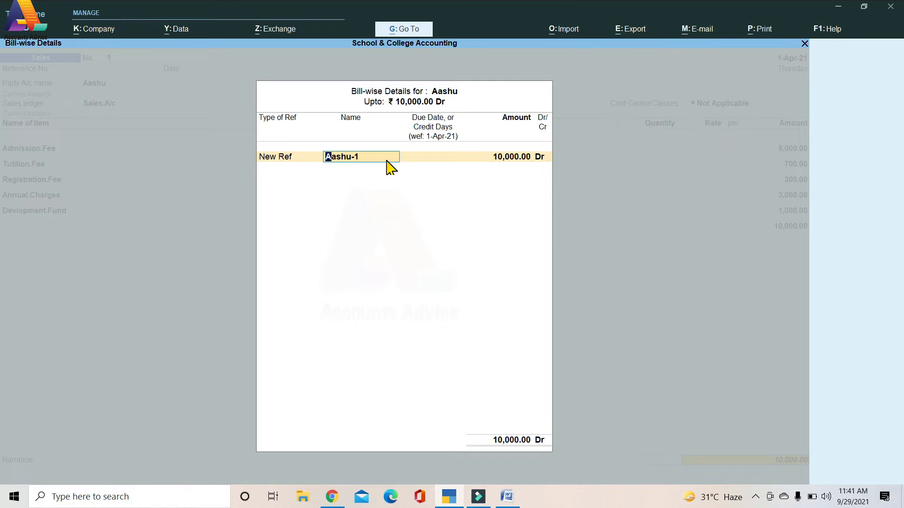
key(Return)
key(Return)
key(Return)
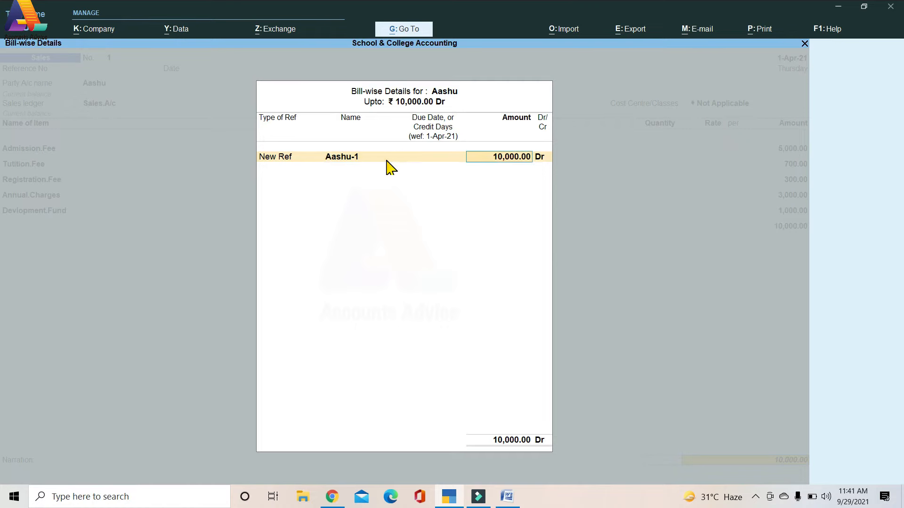
key(Return)
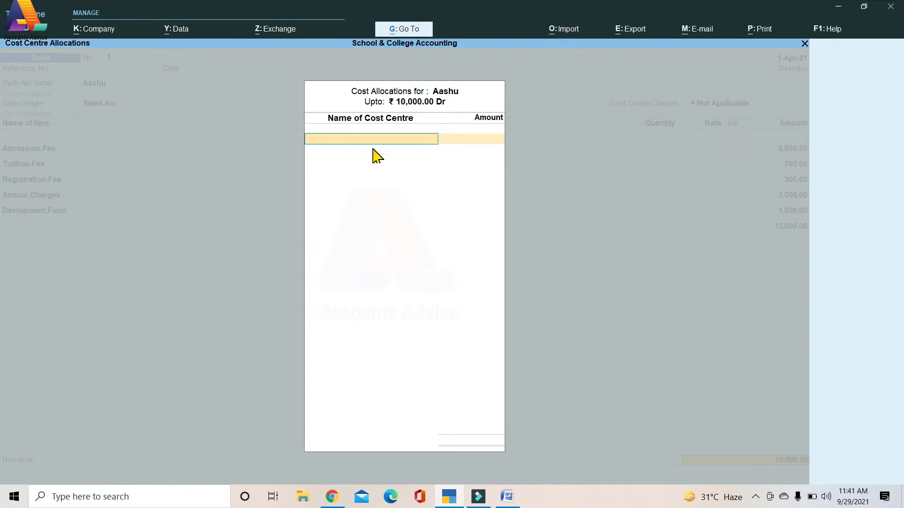
Allocate 10,000 to the student's own cost centre and accept the completed sales voucher.
key(Return)
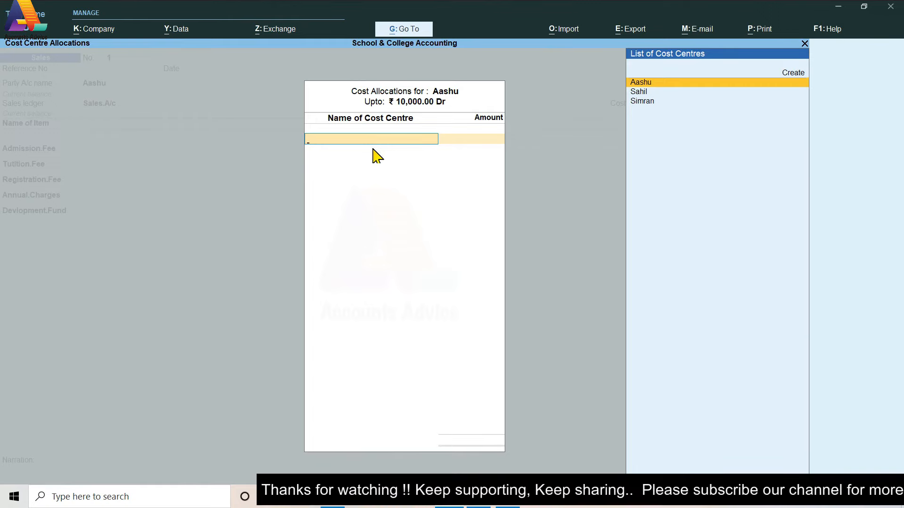
key(Return)
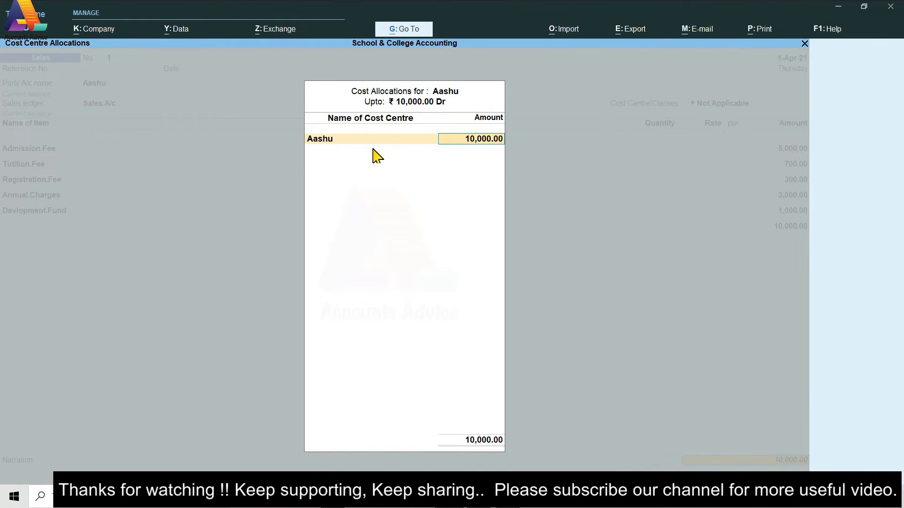
key(Return)
key(Return)
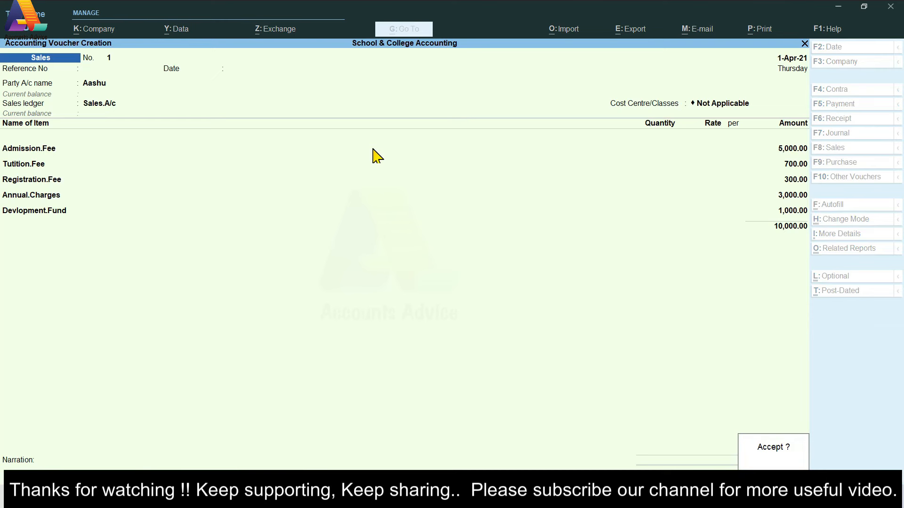
key(Return)
Leave voucher entry and examine the first student's ledger vouchers report in the Account Books.
key(Escape)
key(Return)
key(Down)
key(Down)
key(Down)
key(Down)
key(Down)
key(Down)
key(Down)
key(Return)
key(Down)
key(Down)
key(Down)
key(Down)
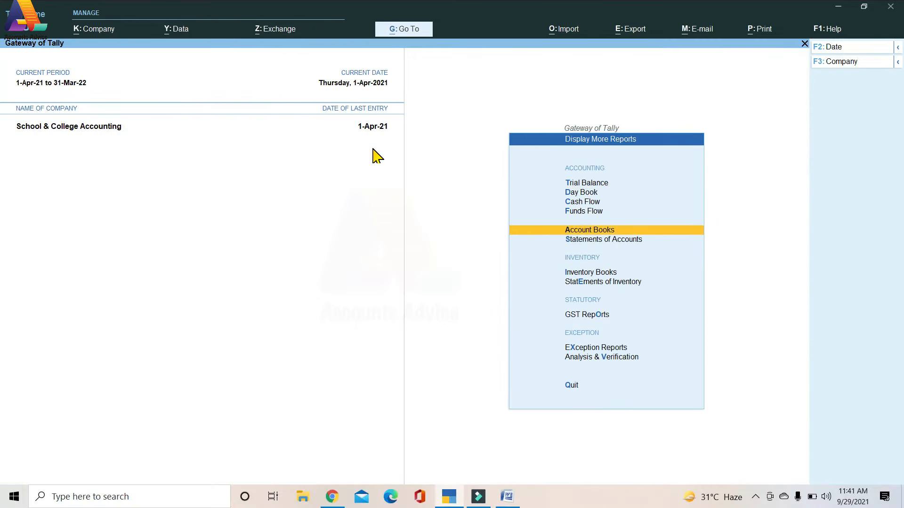
key(Return)
key(Down)
key(Return)
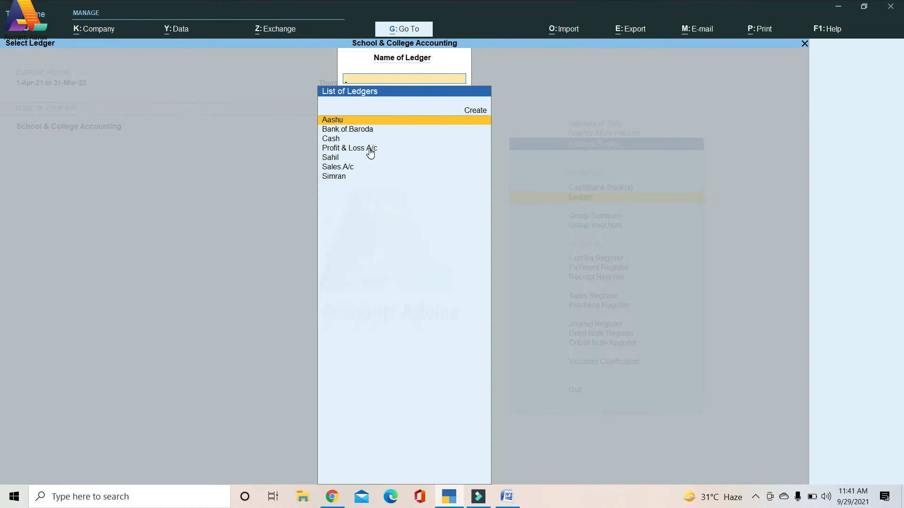
key(Return)
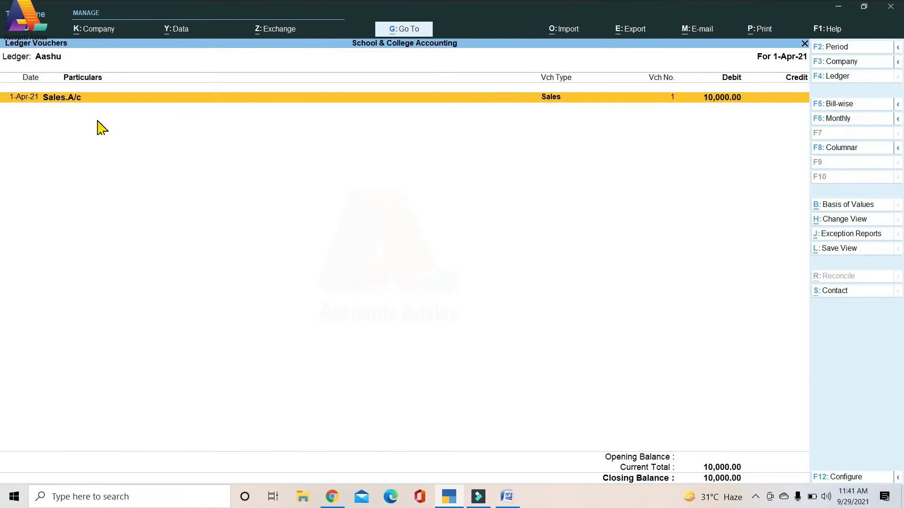
key(Escape)
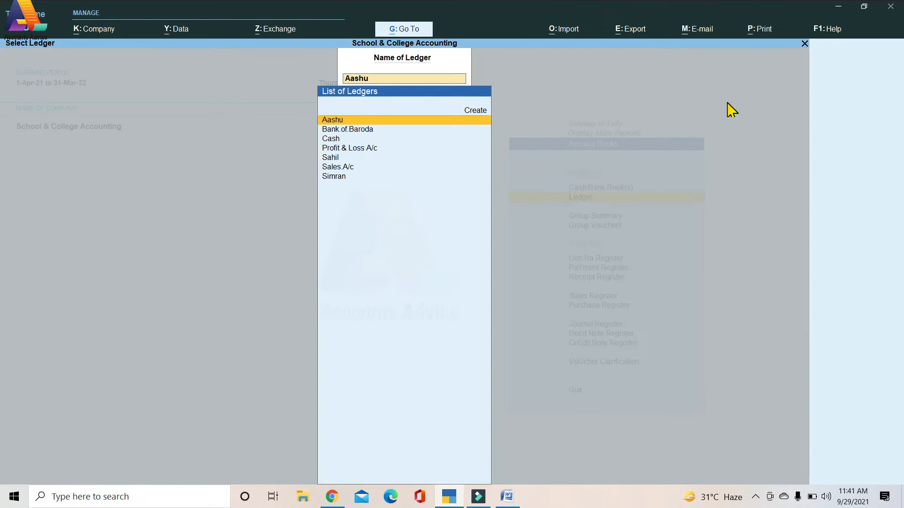
Examine the Cost Centre Summary in the Statements of Accounts, including the first student's closing balance, and leave the report.
key(Escape)
key(Down)
key(Down)
key(Escape)
key(Down)
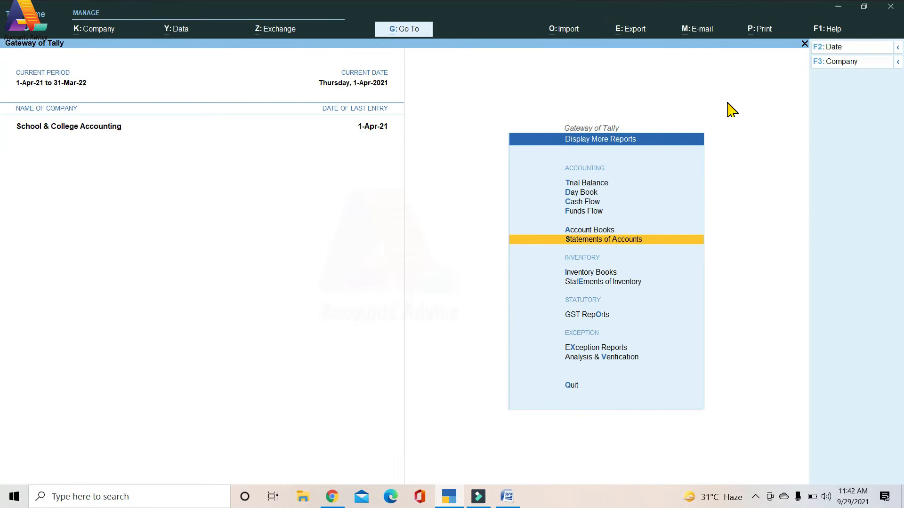
key(Return)
key(Down)
key(Return)
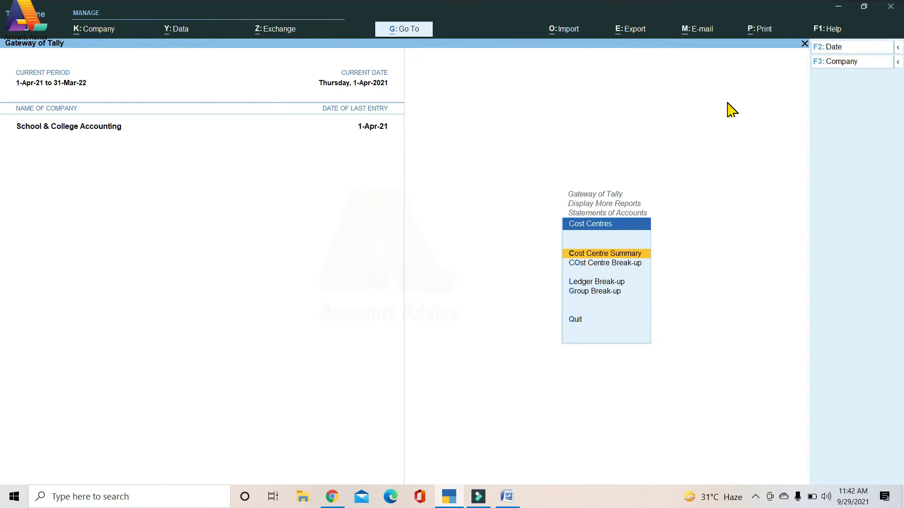
key(Return)
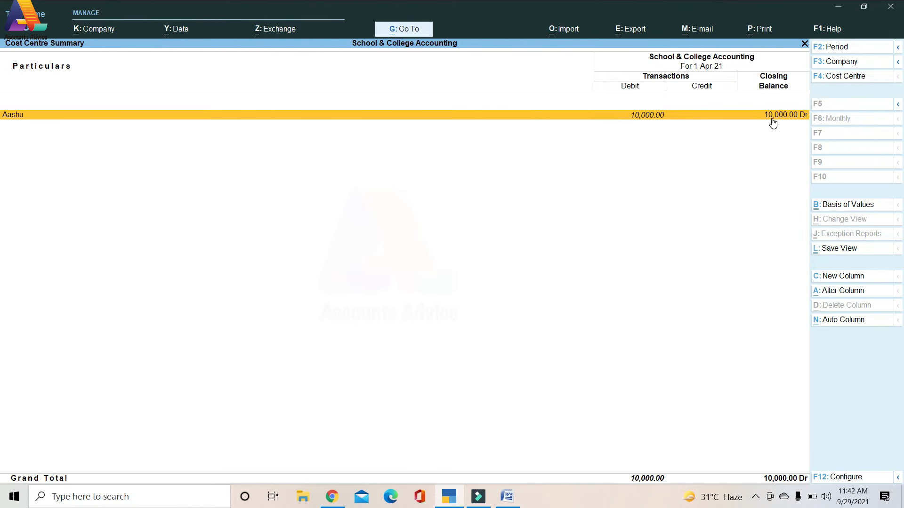
key(Escape)
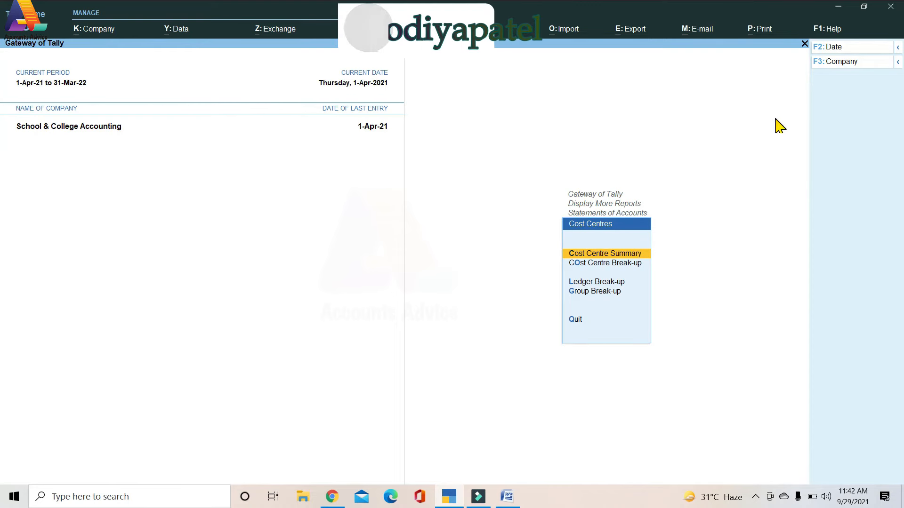
key(Escape)
key(Escape)
key(Escape)
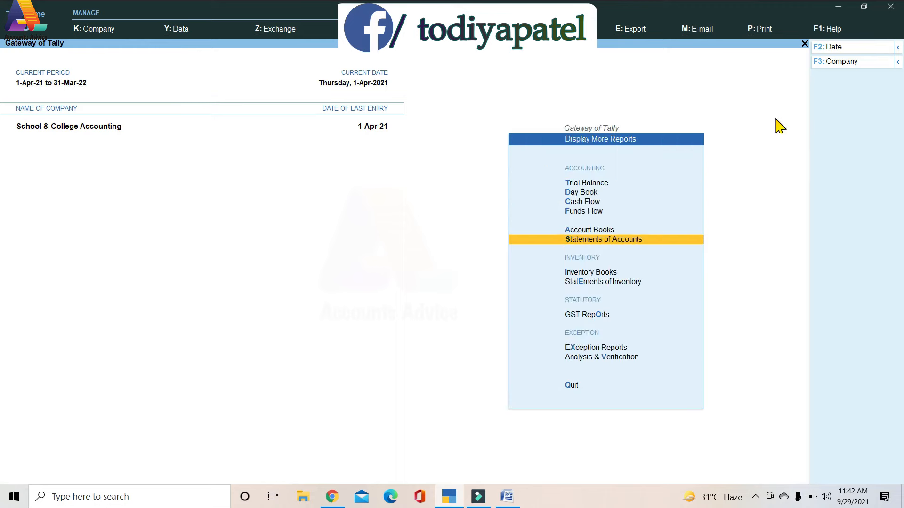
Start a new sales voucher from the Gateway of Tally, leaving its reference number and date blank.
key(Up)
key(Up)
key(Up)
key(Up)
key(Up)
key(Up)
key(Up)
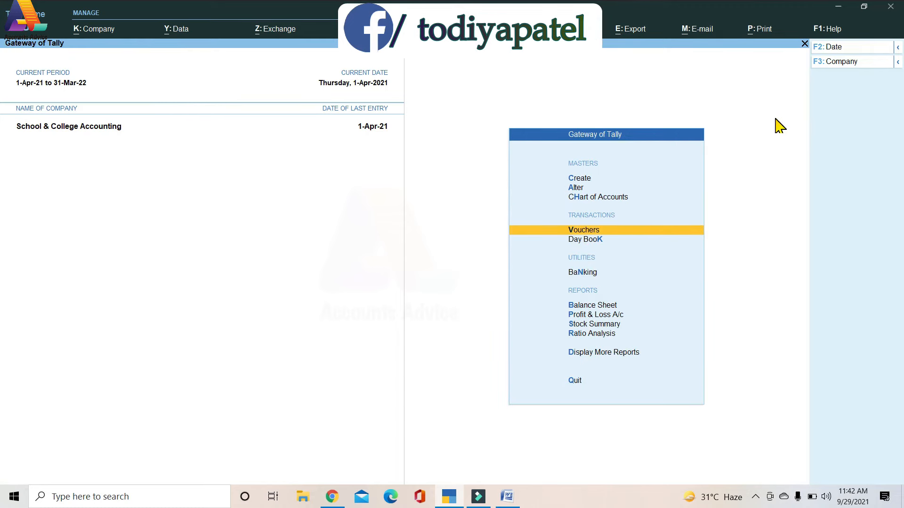
key(Return)
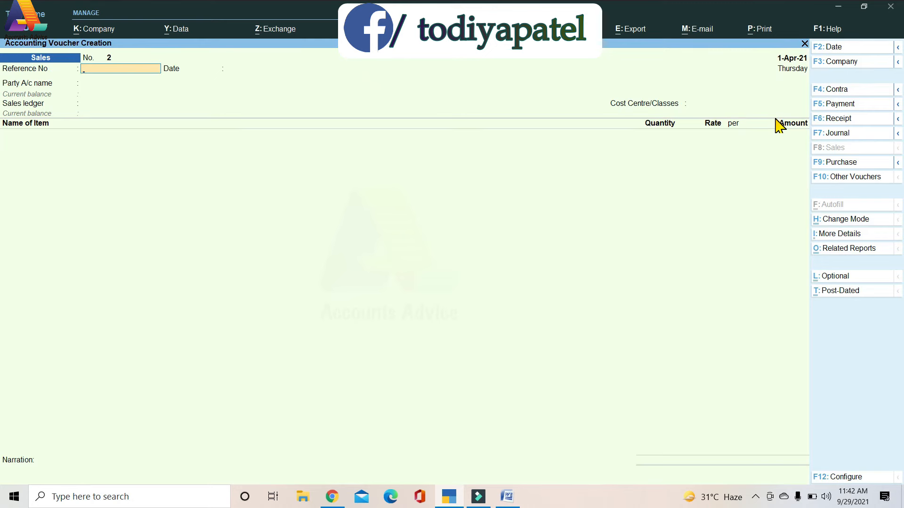
key(Return)
key(Return)
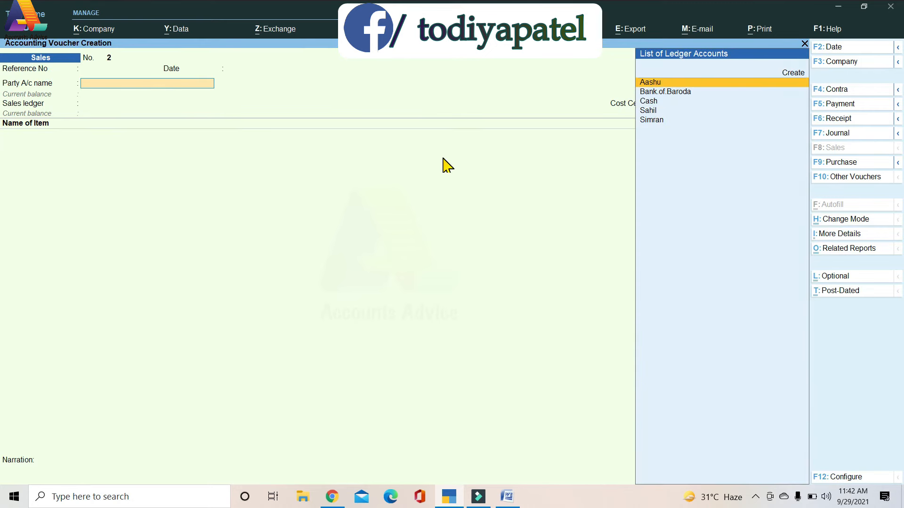
Choose the second student's ledger as the voucher's party, leave the dispatch details blank and accept the default party details.
key(Down)
key(Down)
key(Down)
key(Return)
key(Return)
key(Return)
key(Return)
key(Return)
key(Return)
key(Return)
key(Return)
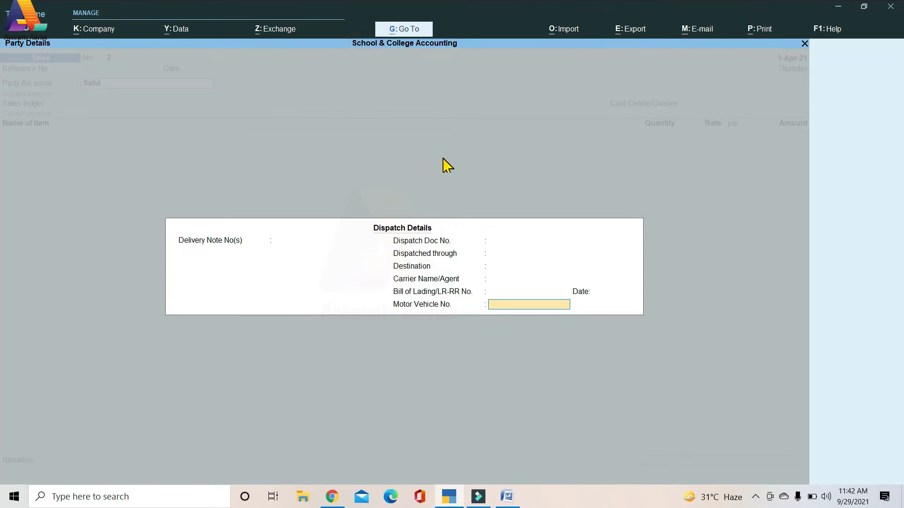
key(Return)
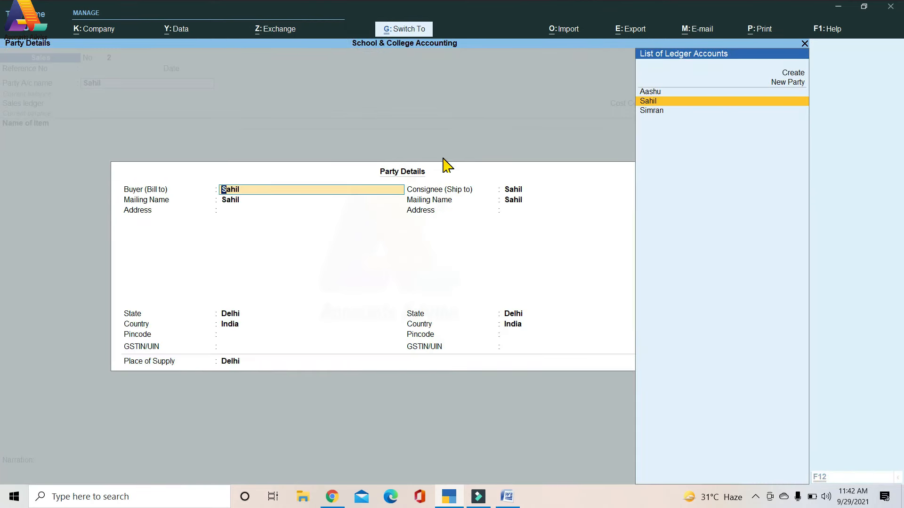
key(ctrl+a)
Use Sales.A/c as the sales ledger with blank tax classification and the cost centre class Not Applicable.
key(Return)
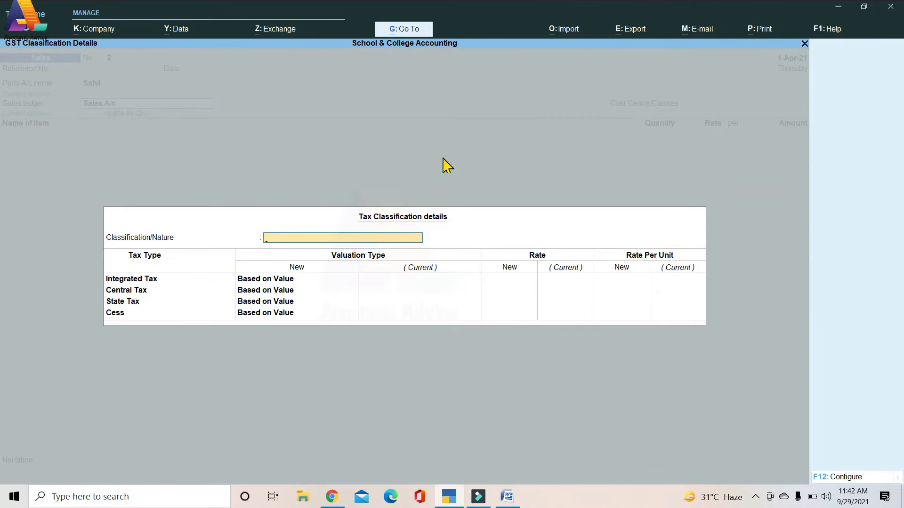
key(Return)
key(Return)
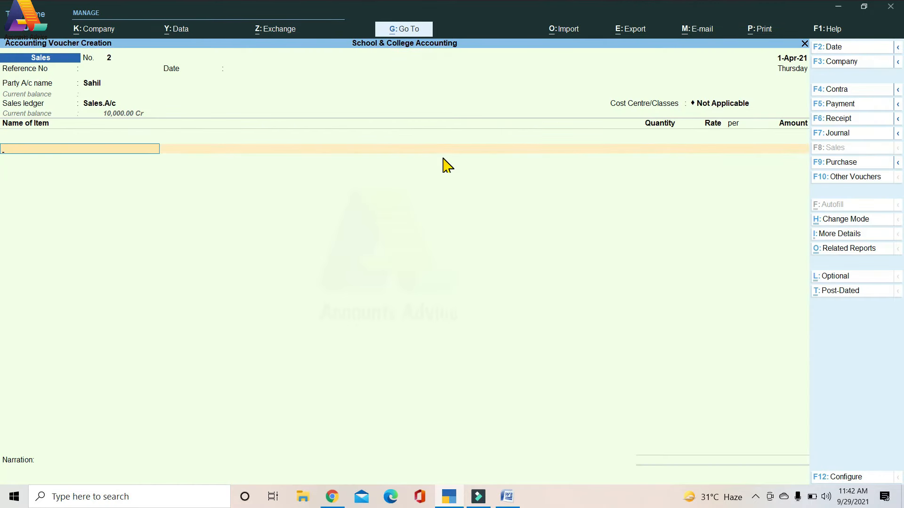
Add Admission.Fee as the voucher's first item with an amount of 7000 and accept the taxable value.
text(Ad)
key(Return)
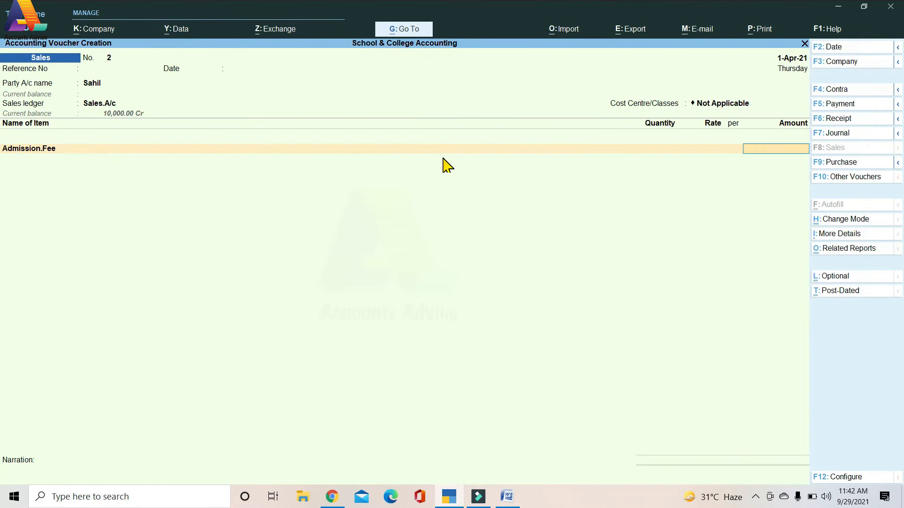
text(7000)
key(Return)
key(Return)
Add Registration.Fee as the voucher's second item with an amount of 10,000 and accept the taxable value.
text(re)
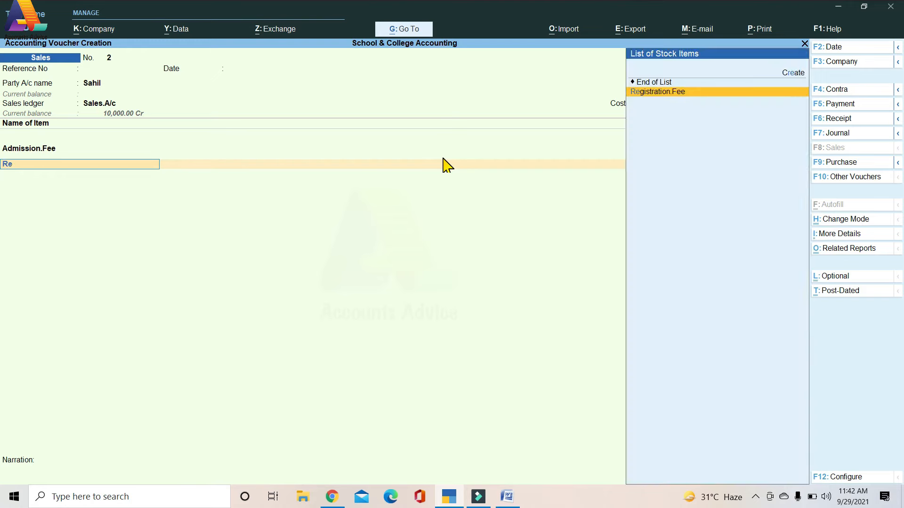
key(Return)
text(10,00)
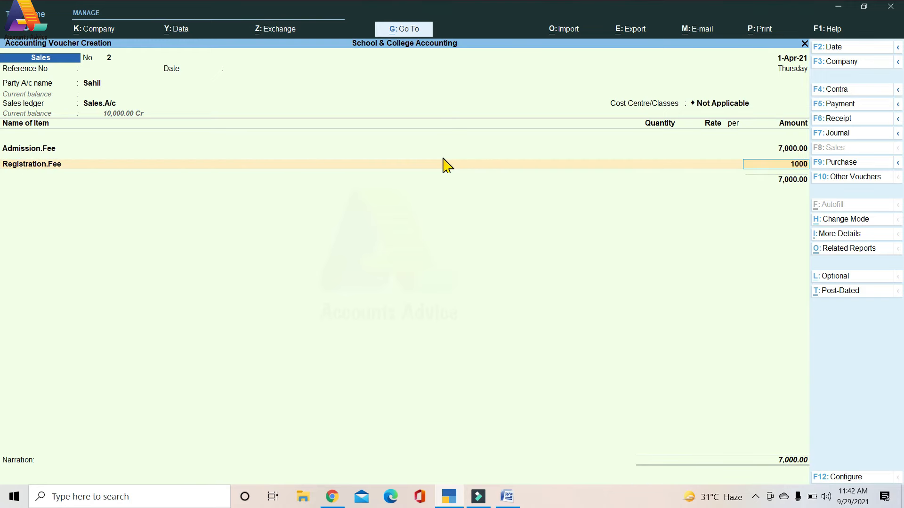
text(0)
key(Return)
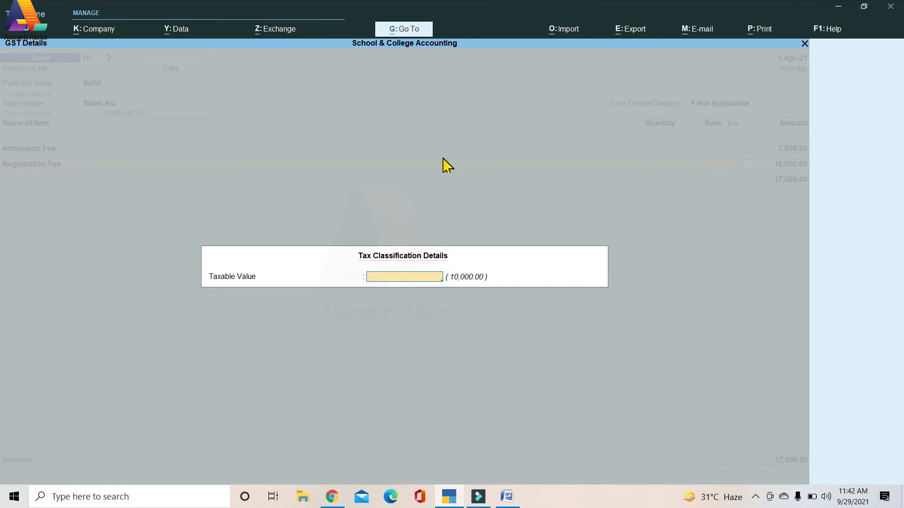
key(Return)
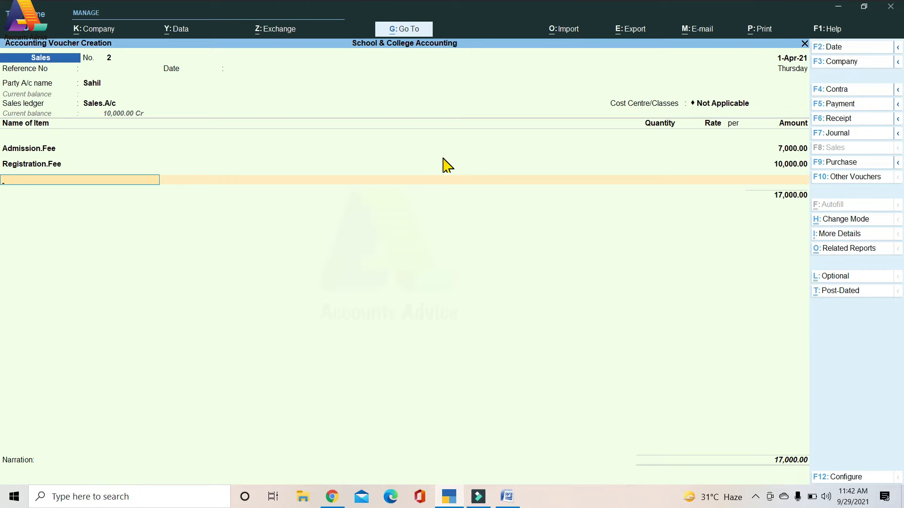
Create the stock item Exam.Fee under Primary with units Not Applicable for the voucher's third item.
key(alt+c)
text(Exam.Fee)
key(Return)
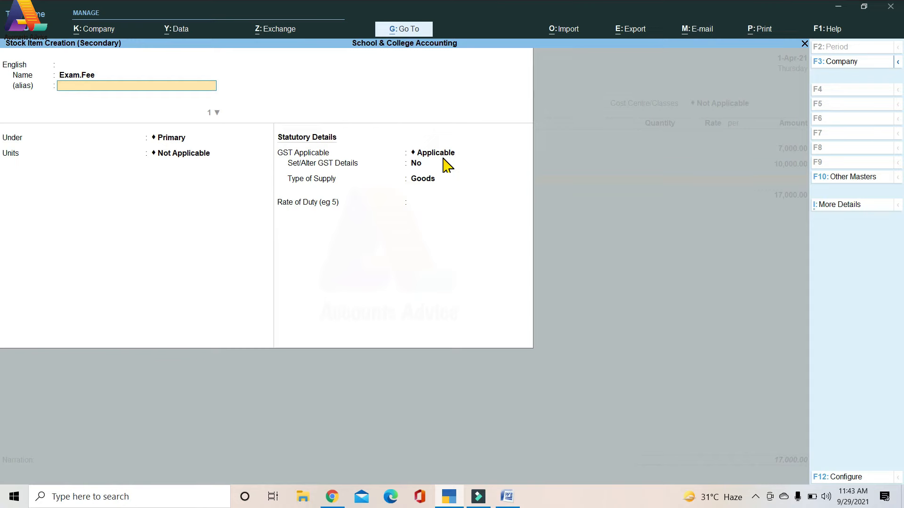
key(Return)
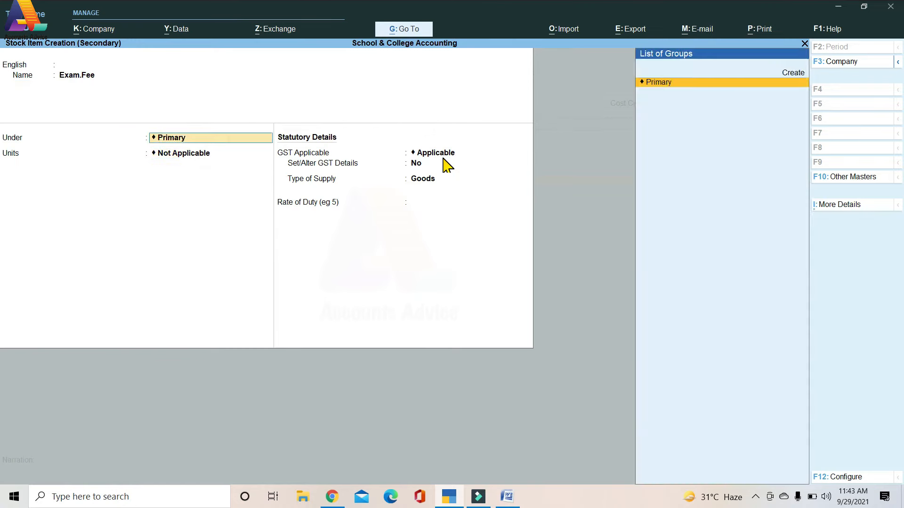
key(Return)
key(ctrl+a)
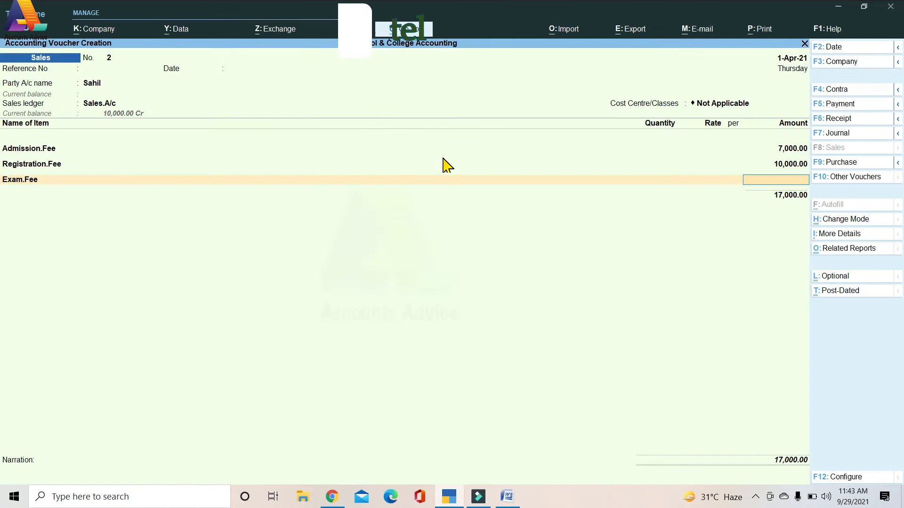
Give Exam.Fee an amount of 5000, accept its taxable value and end the item list.
text(5000)
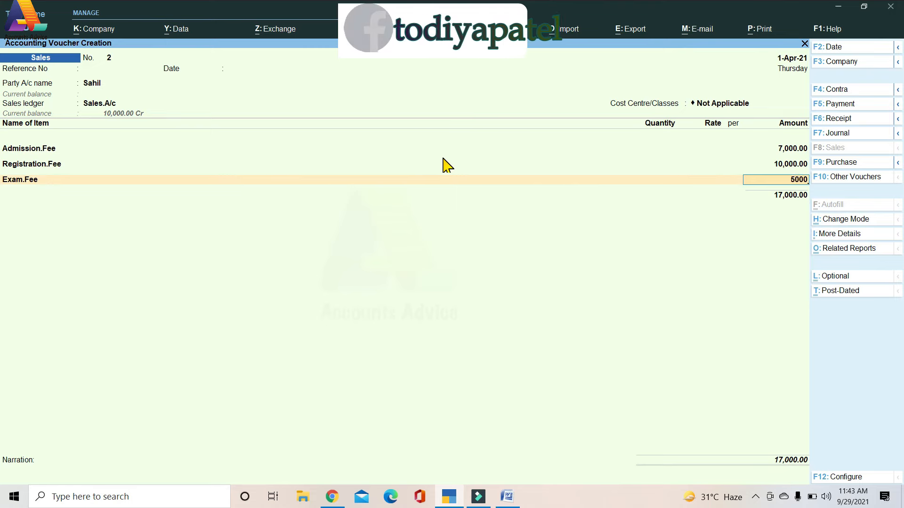
key(Return)
key(Return)
key(Return)
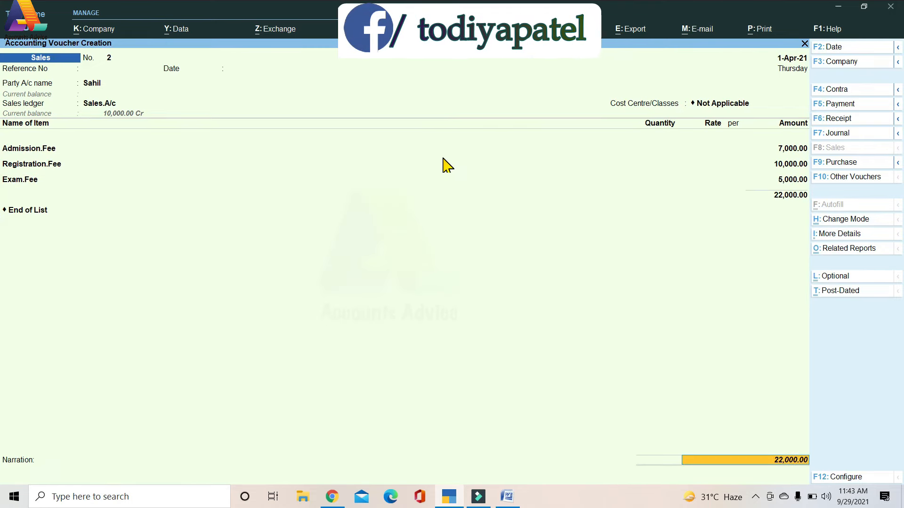
Name the voucher's new bill reference after the student with suffix -1, leave the narration blank and decline saving.
key(Return)
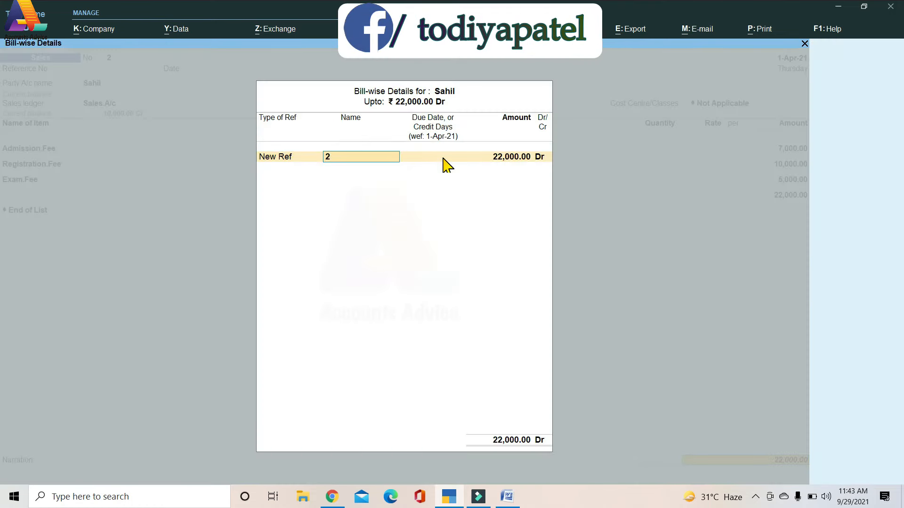
text(Sahil-1)
key(Return)
key(Return)
key(Return)
key(Return)
key(Return)
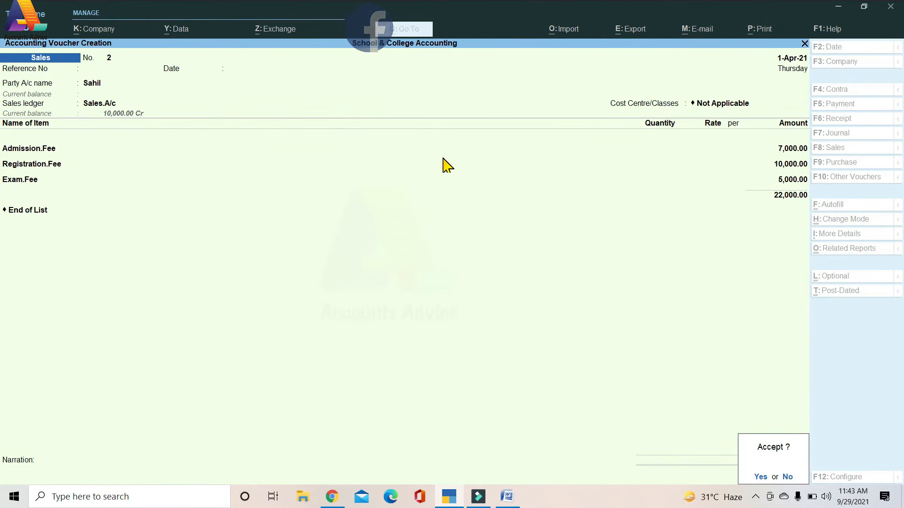
key(n)
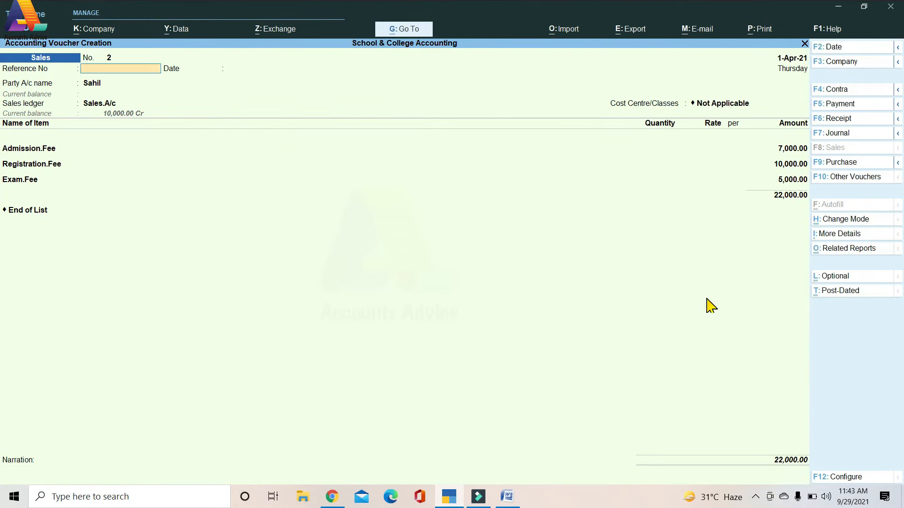
Make cost centres applicable in the second student's party ledger and save the ledger.
click(96, 87)
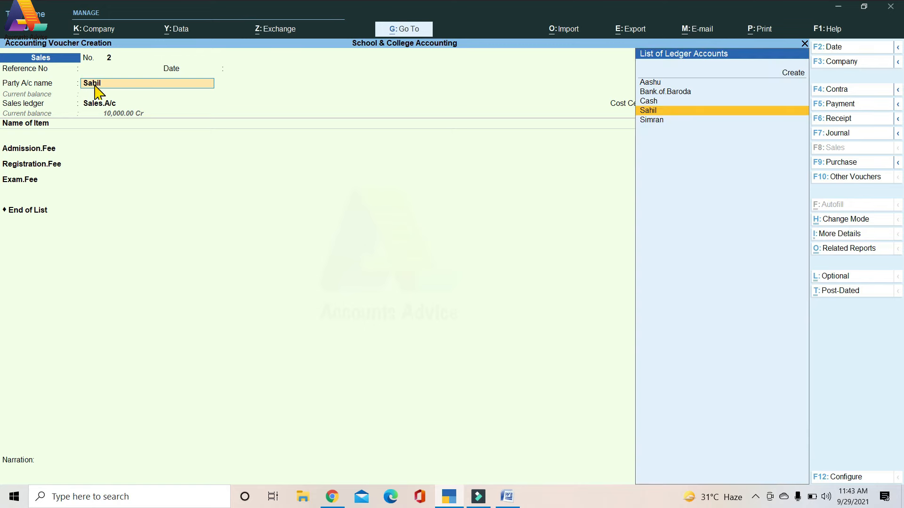
key(ctrl+Return)
key(Return)
key(Return)
key(Return)
key(Return)
key(Return)
key(Return)
key(Return)
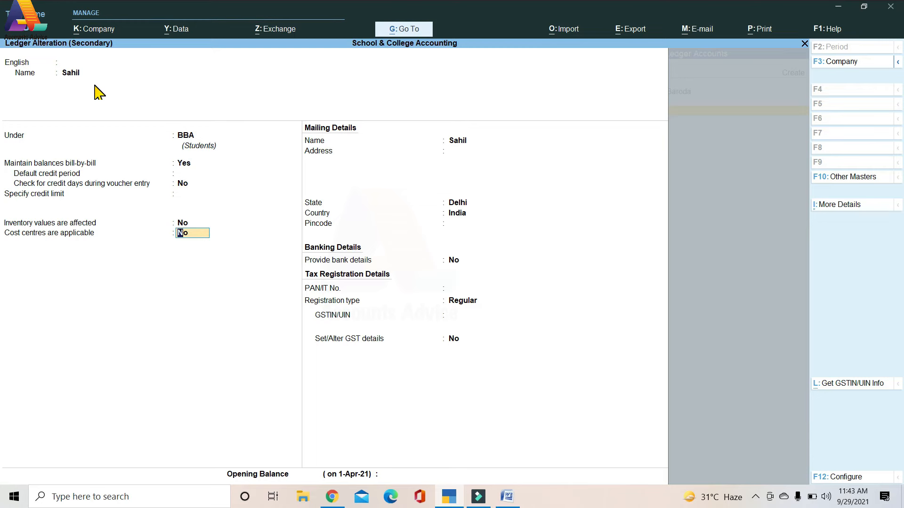
key(y)
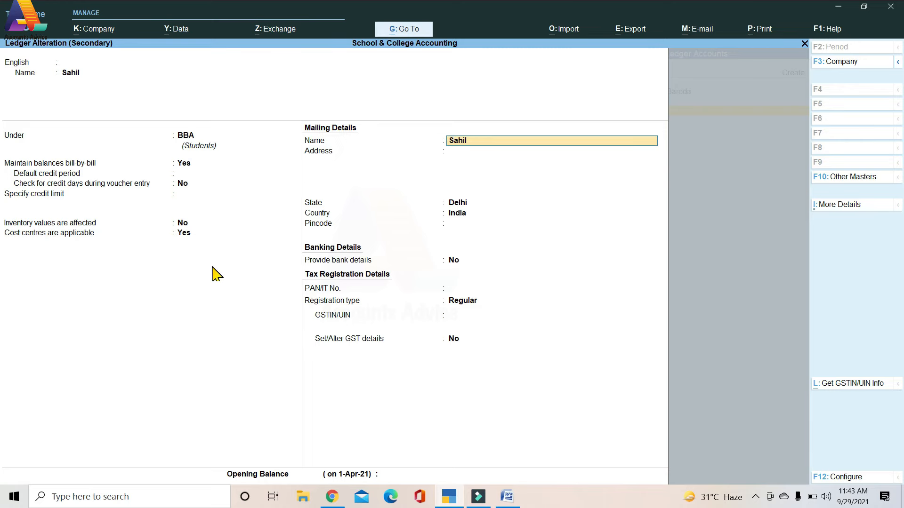
key(ctrl+a)
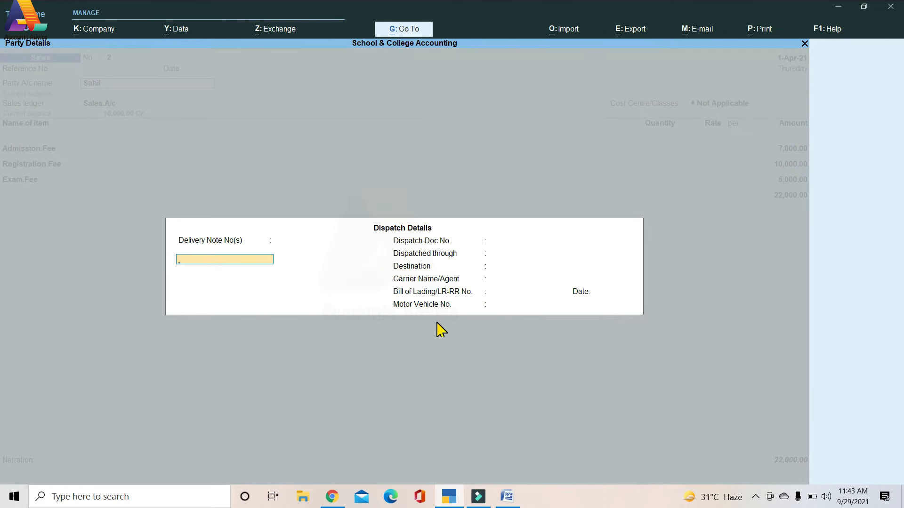
Accept the blank dispatch details and default party details again, keeping Sales.A/c with a blank tax classification.
key(ctrl+a)
key(ctrl+a)
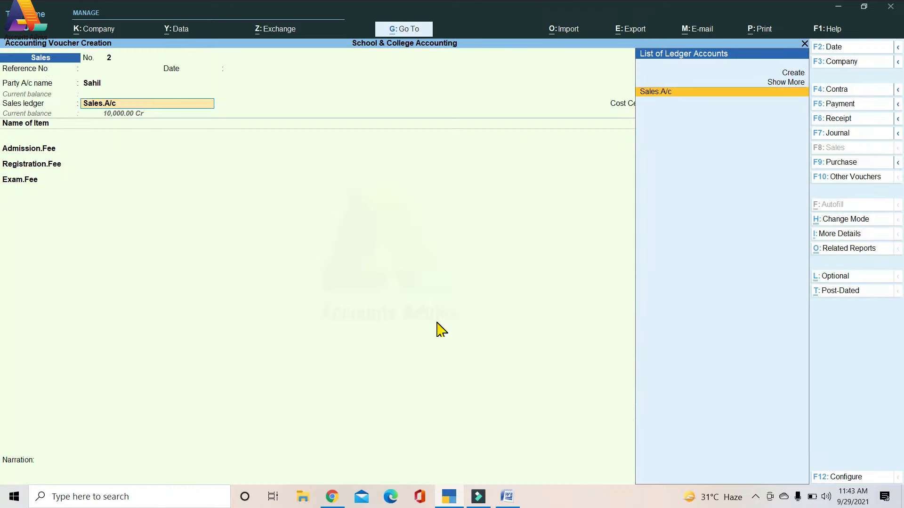
key(Return)
key(ctrl+a)
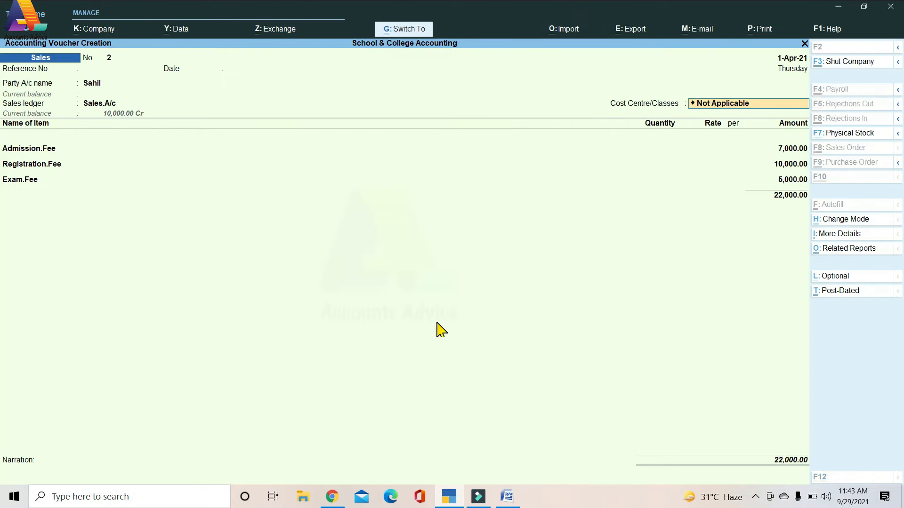
Reconfirm the party total and its bill-wise details to open the student's cost centre allocation.
click(788, 461)
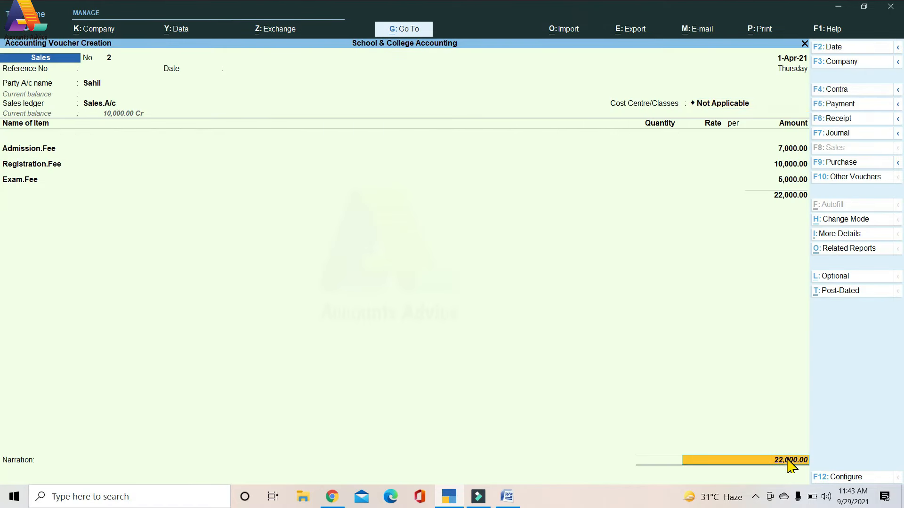
key(Return)
key(Return)
key(Return)
key(Return)
key(Return)
key(Return)
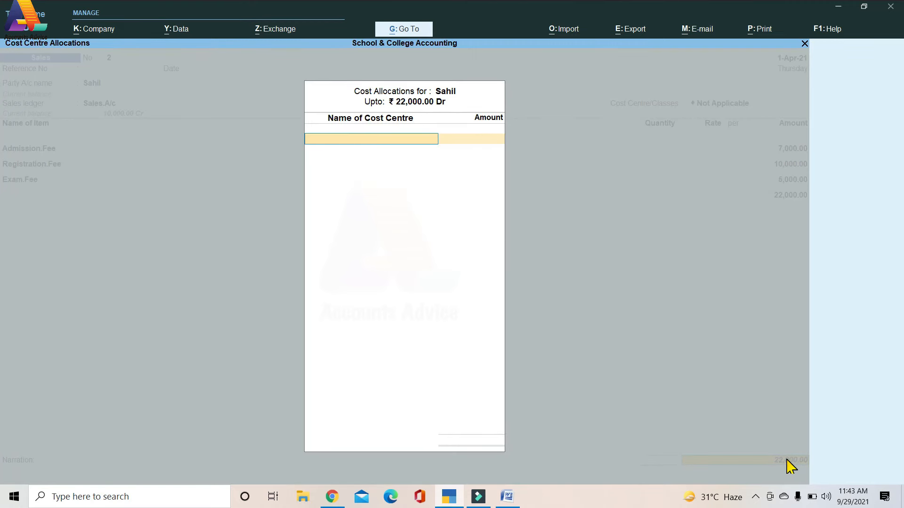
Allocate the second student's full 22,000 to a cost centre and save the sales voucher.
key(Down)
key(Return)
key(Return)
key(Return)
key(Return)
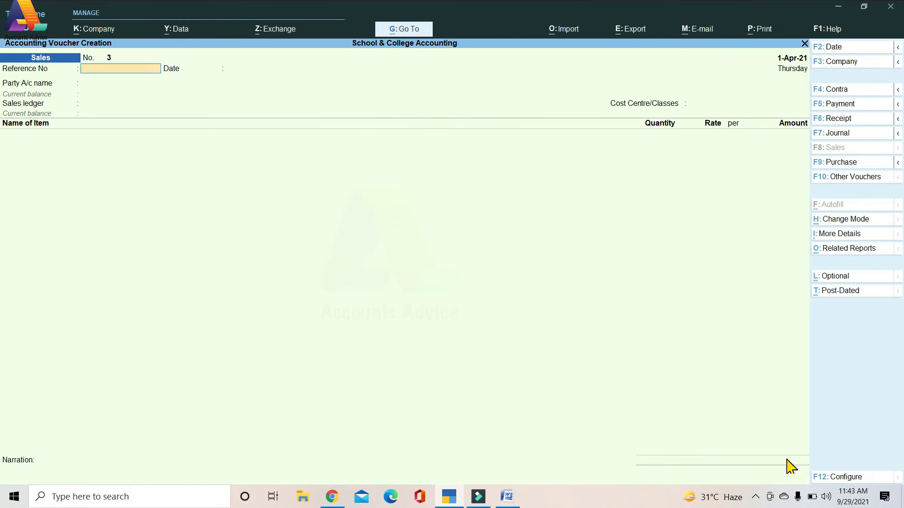
Choose the third student's ledger as the new voucher's party and accept blank dispatch details and default party details.
key(Return)
key(Return)
key(Down)
key(Down)
key(Down)
key(Down)
key(Return)
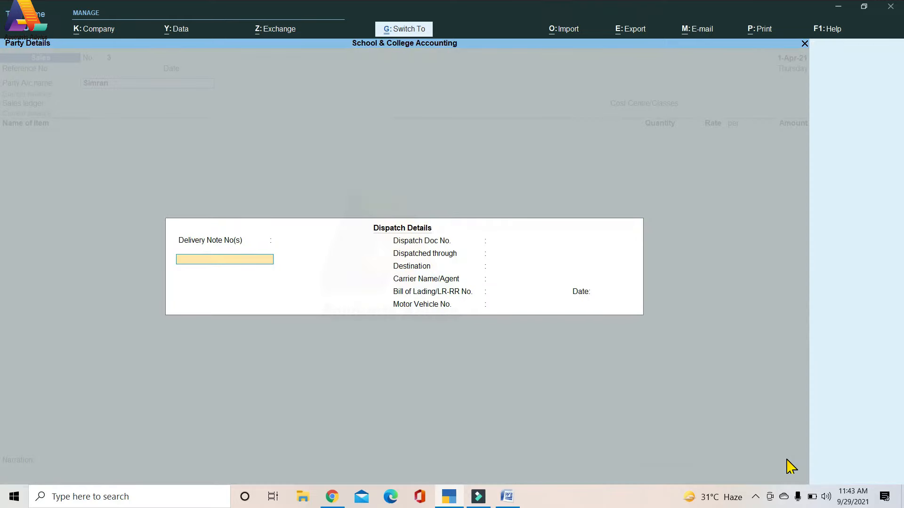
key(ctrl+a)
key(ctrl+a)
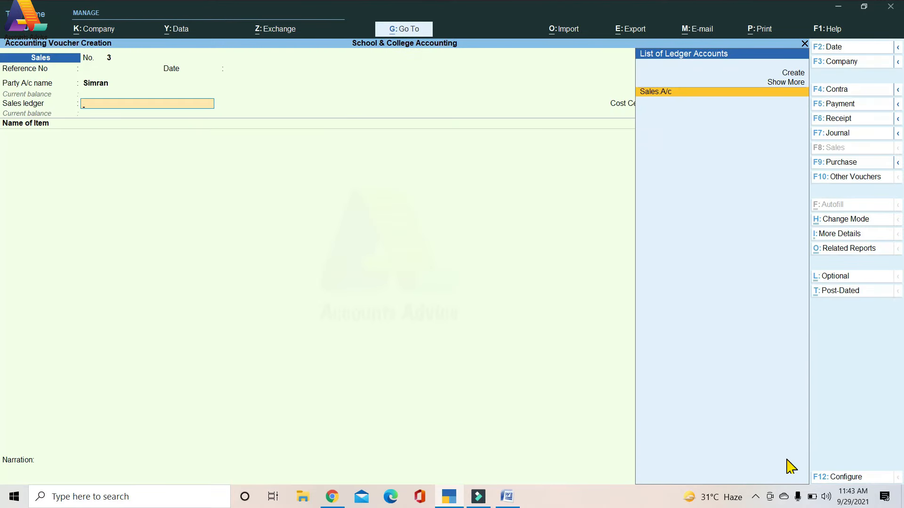
Use Sales.A/c with a blank tax classification and add Admission.Fee with an amount of 15,000 as the first item.
key(Return)
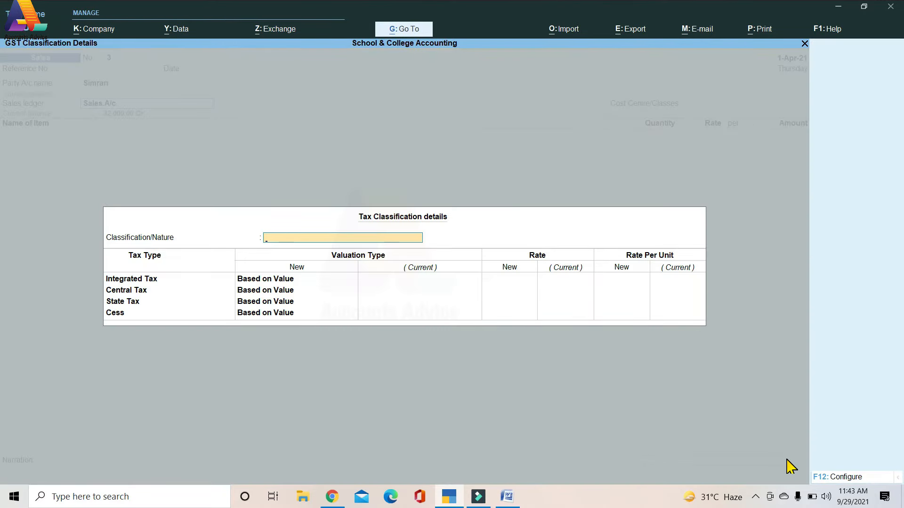
key(ctrl+a)
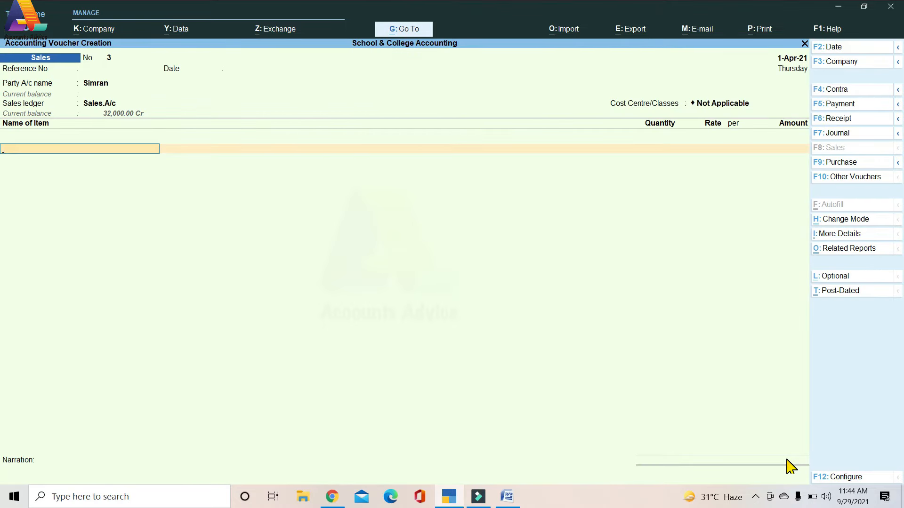
text(A)
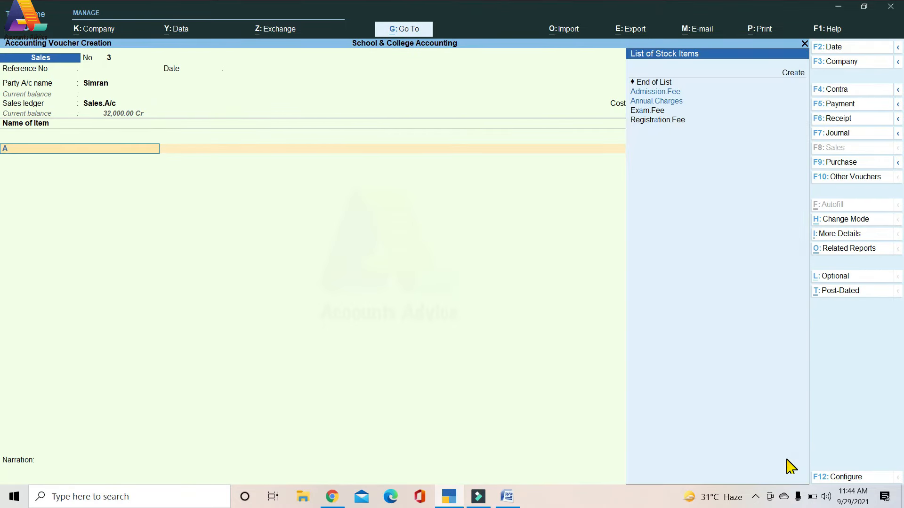
key(Return)
text(150000)
key(Return)
key(ctrl+a)
Add Registration.Fee to the third student's voucher with an amount of 10,000 and accept the taxable value.
text(Re)
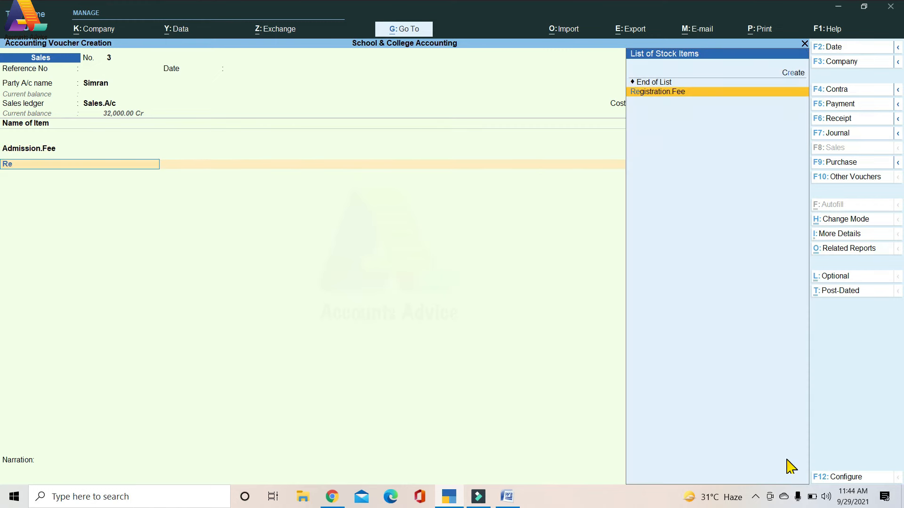
key(Return)
text(10)
key(Return)
key(ctrl+a)
Add Exam.Fee to the third student's voucher with an amount of 5000 and accept the taxable value.
text(E)
key(Return)
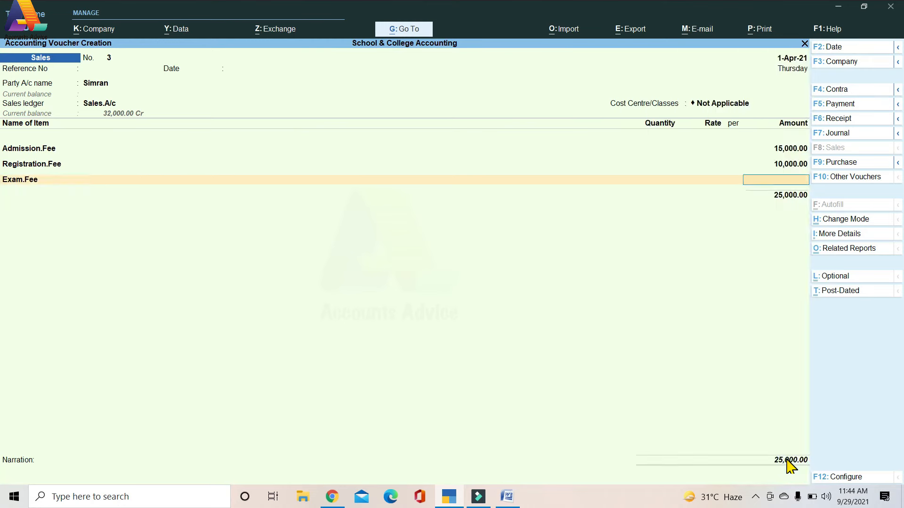
text(5000)
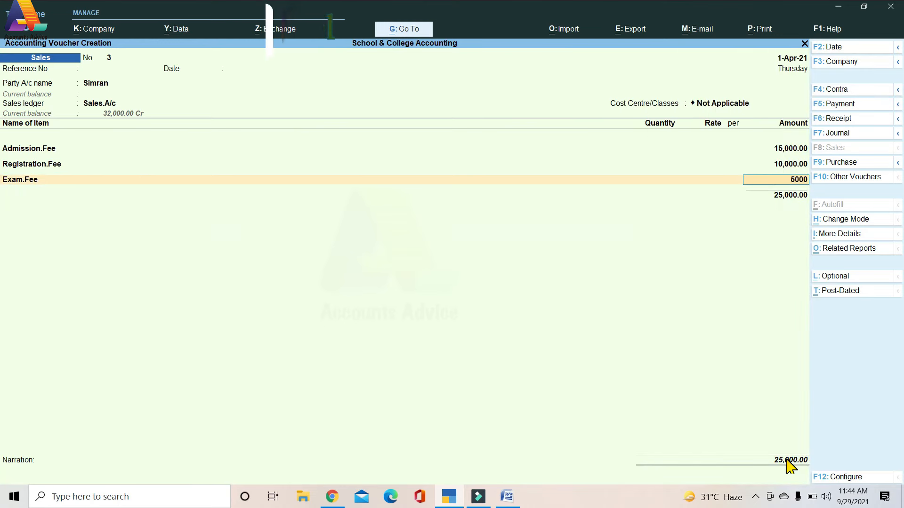
key(Return)
key(ctrl+a)
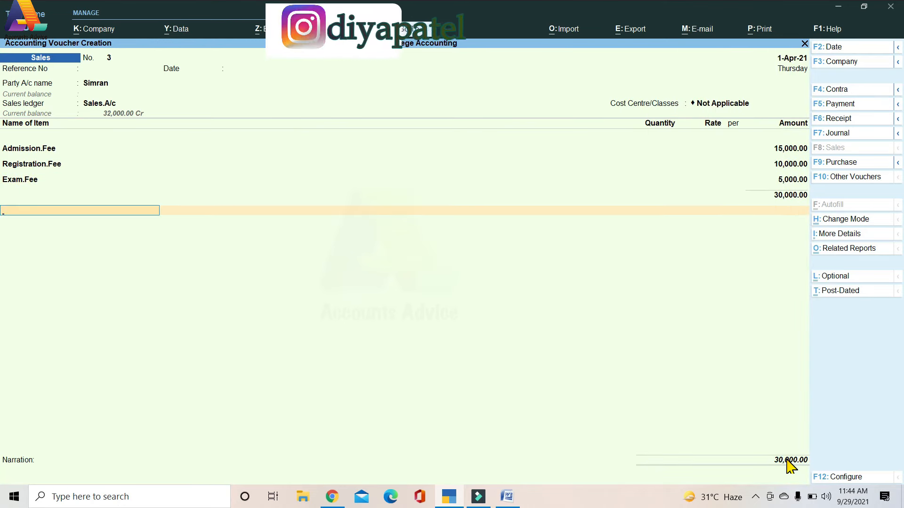
End the item list and record the full amount as a new bill reference named after the student.
key(Return)
key(Return)
key(Return)
text(Sim)
key(Return)
key(Return)
key(Return)
key(Return)
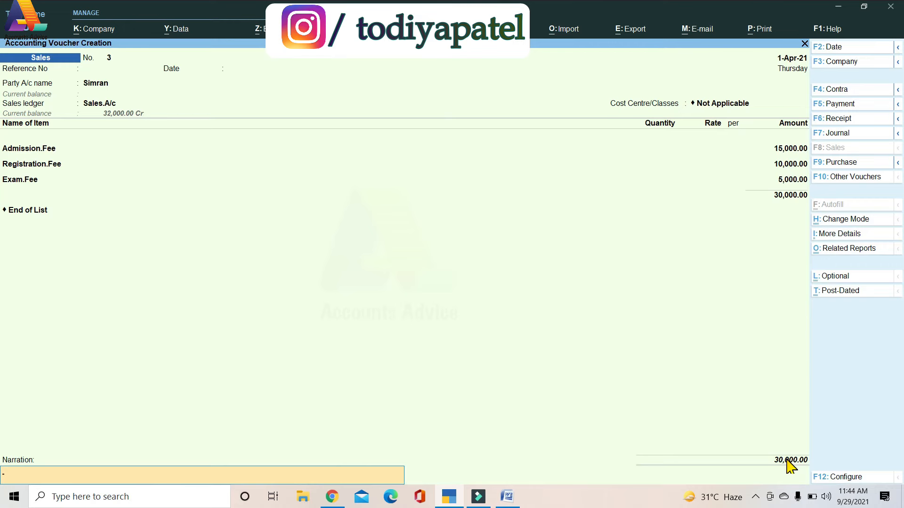
Make cost centres applicable in the third student's party ledger and save the ledger.
click(103, 84)
key(ctrl+Return)
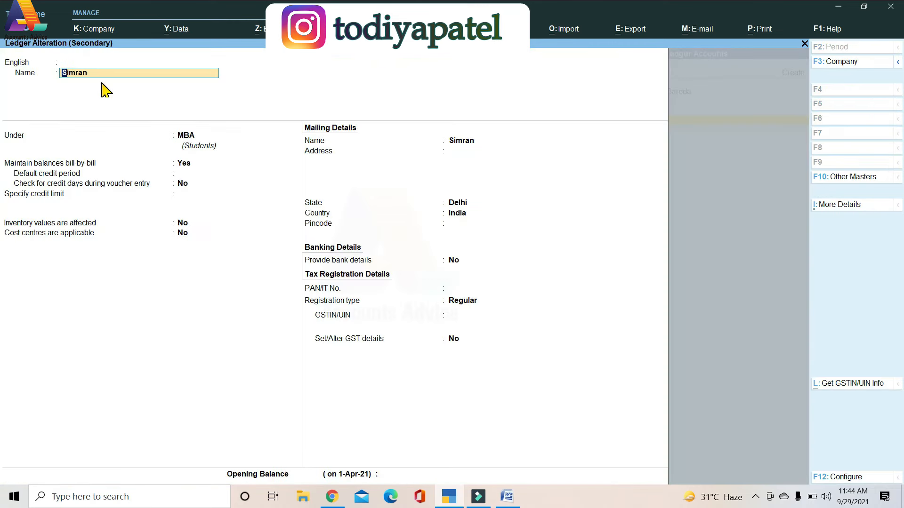
click(182, 233)
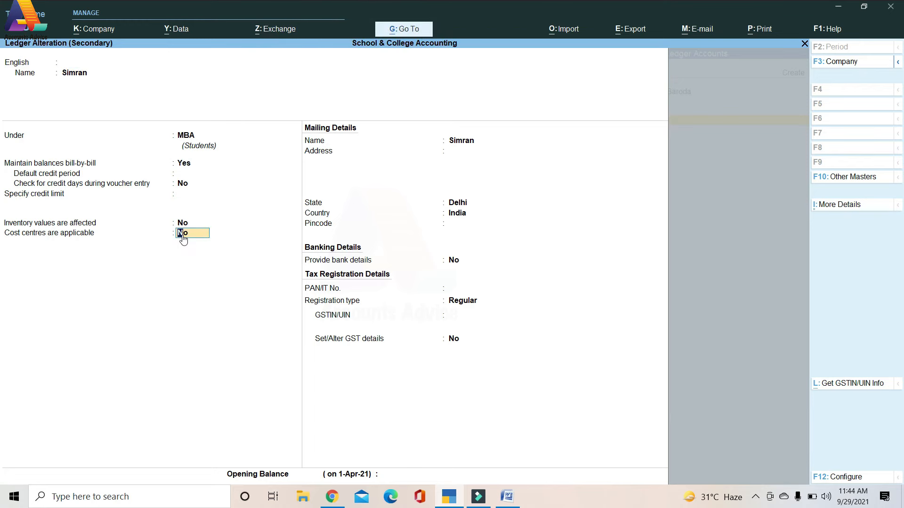
key(y)
key(ctrl+a)
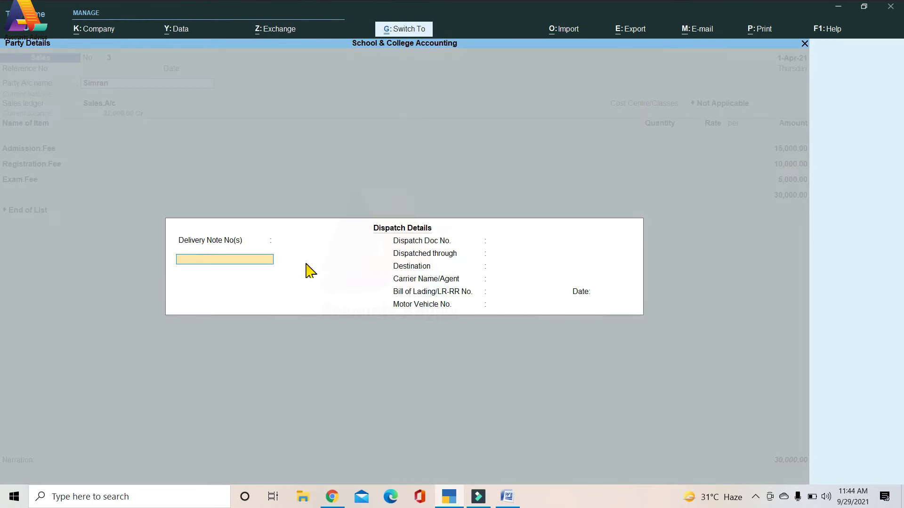
Accept the blank dispatch details and default party details, and save the third student's sales voucher.
key(ctrl+a)
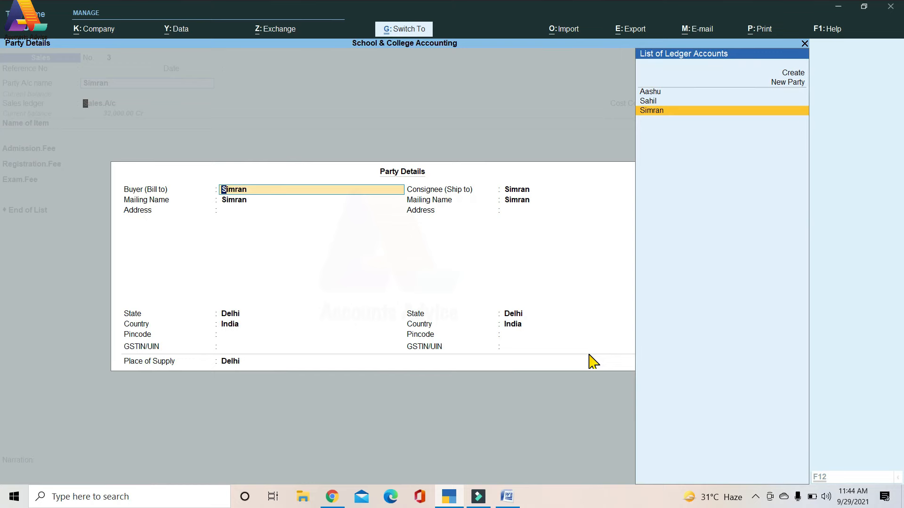
key(ctrl+a)
key(ctrl+a)
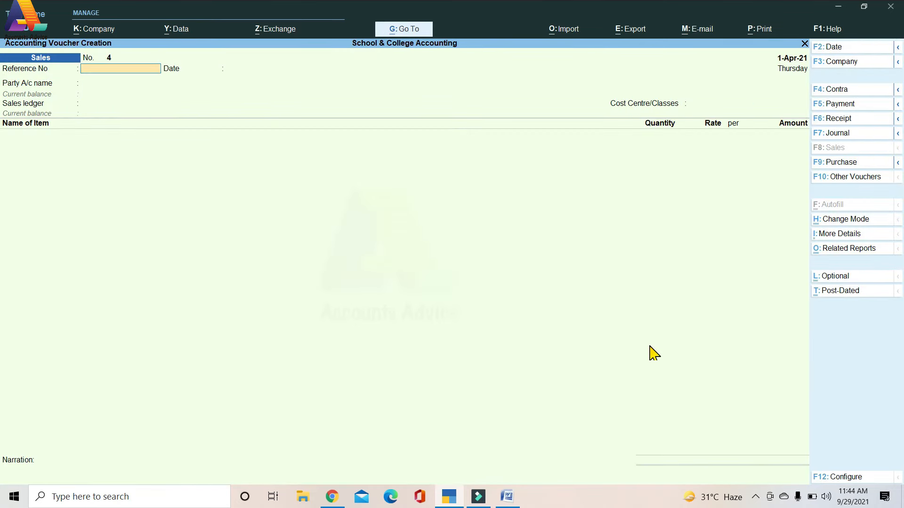
Reopen the third student's saved sales voucher and accept its amount and existing bill-wise reference.
key(Page_Up)
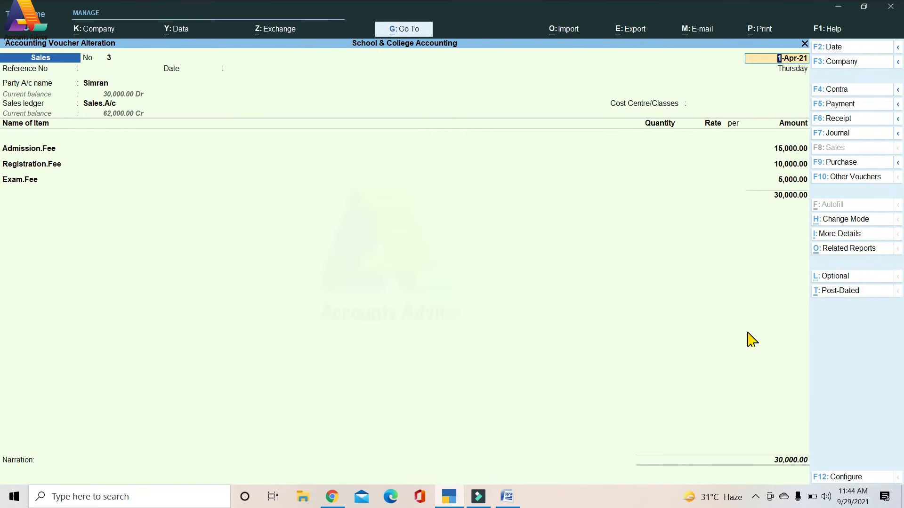
click(780, 462)
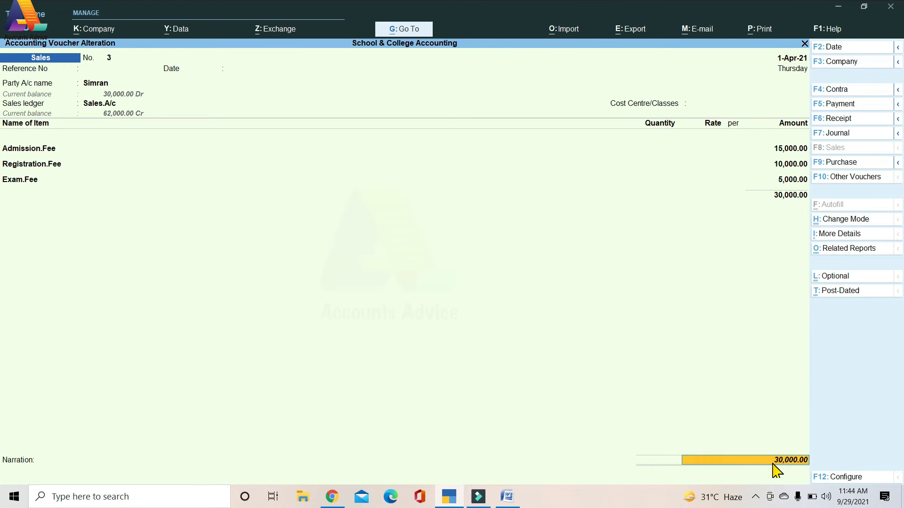
key(Return)
key(Return)
key(Return)
key(Return)
key(Return)
key(Return)
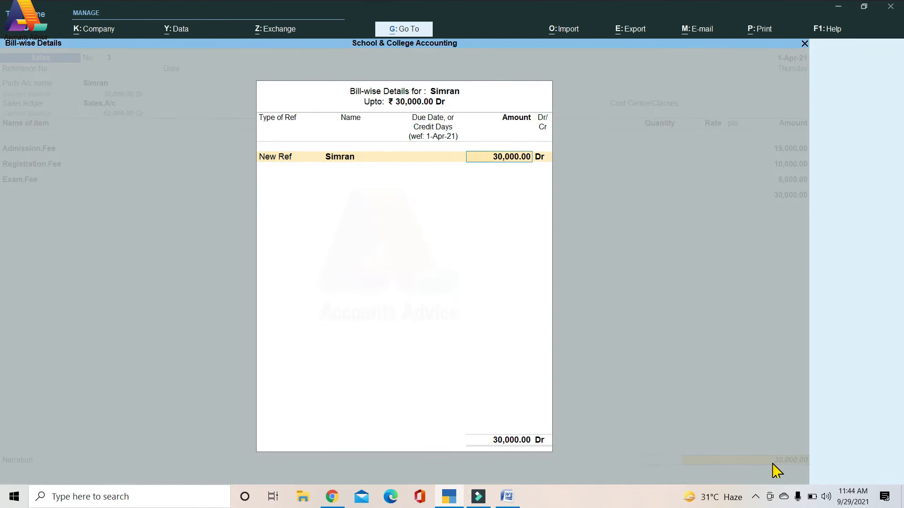
Allocate the full 30,000 to the third student's cost centre and save the altered sales voucher.
text(Sim)
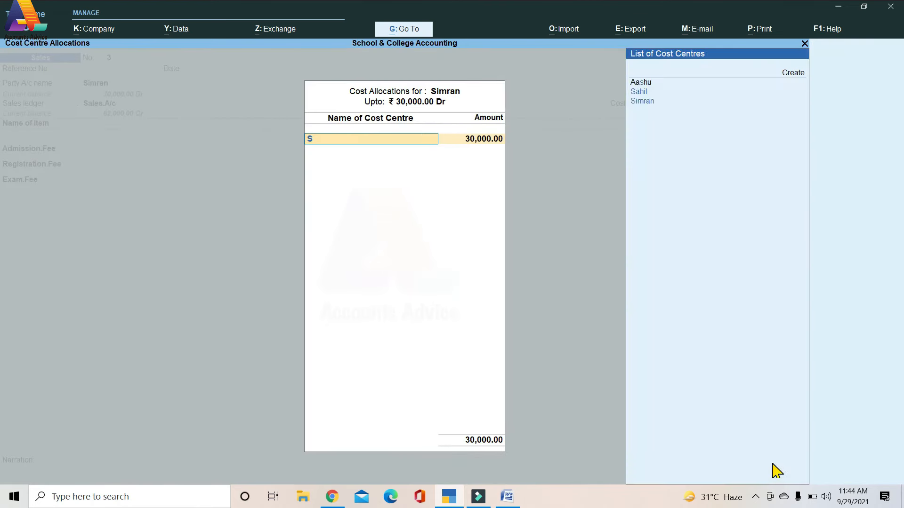
key(Return)
key(Return)
key(Return)
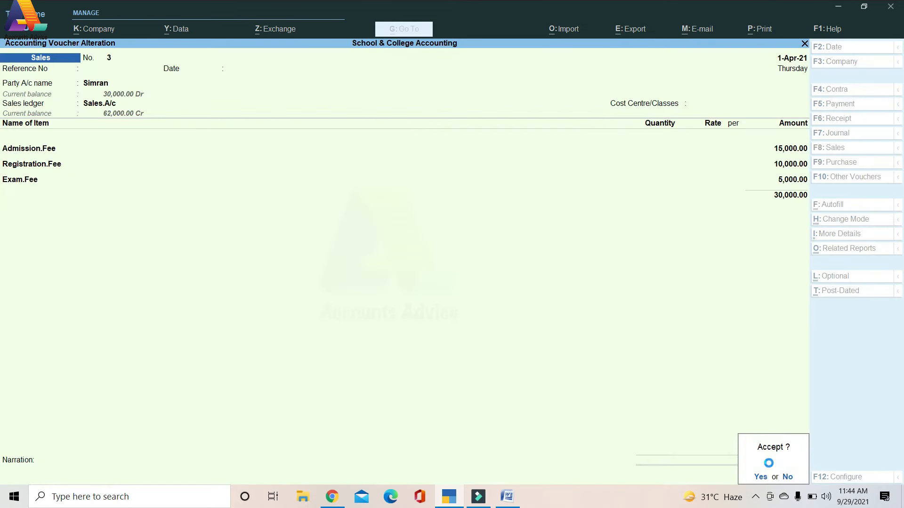
key(Return)
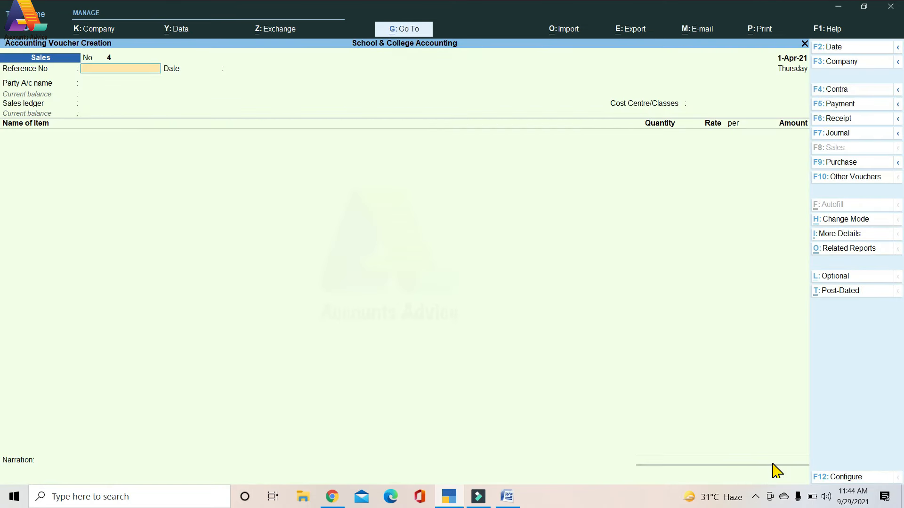
Leave voucher entry and open the list of additional reports from the Gateway of Tally.
key(Escape)
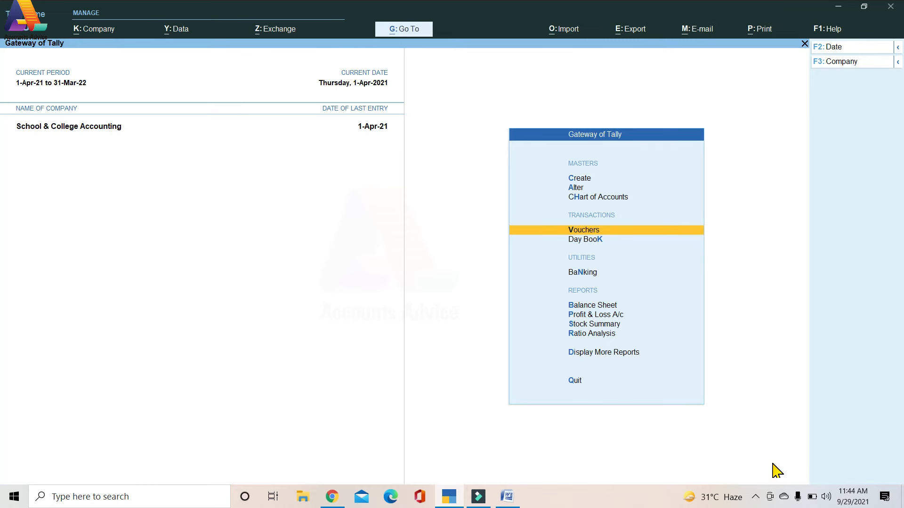
key(Escape)
key(n)
key(Down)
key(Down)
key(Down)
key(Down)
key(Down)
key(Down)
key(Down)
key(Down)
key(Down)
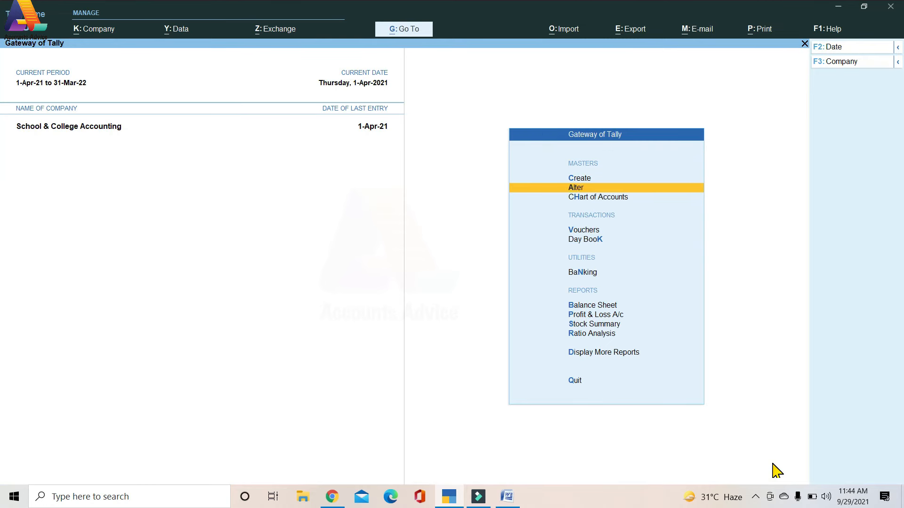
key(Down)
key(Return)
Open the Cost Centre Summary under Statements of Accounts to examine each student's fee balance.
key(Down)
key(Down)
key(Down)
key(Down)
key(Down)
key(Return)
key(Down)
key(Return)
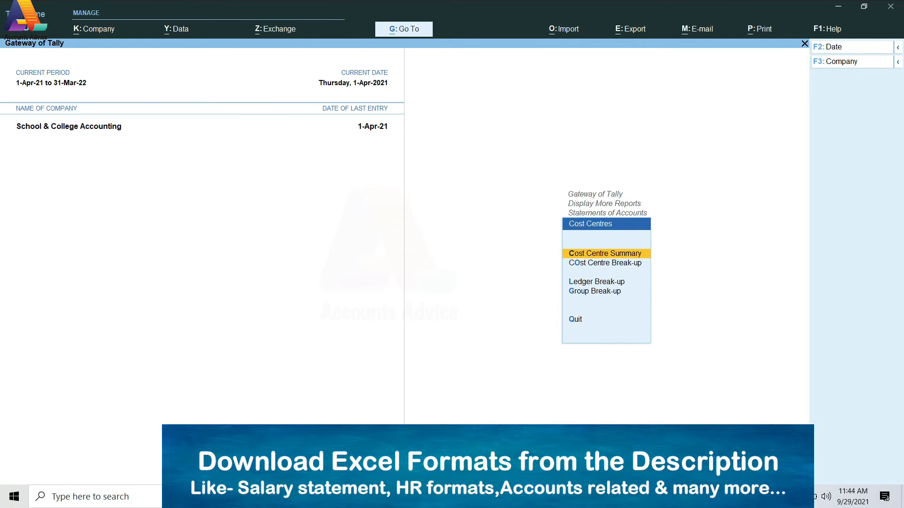
key(Return)
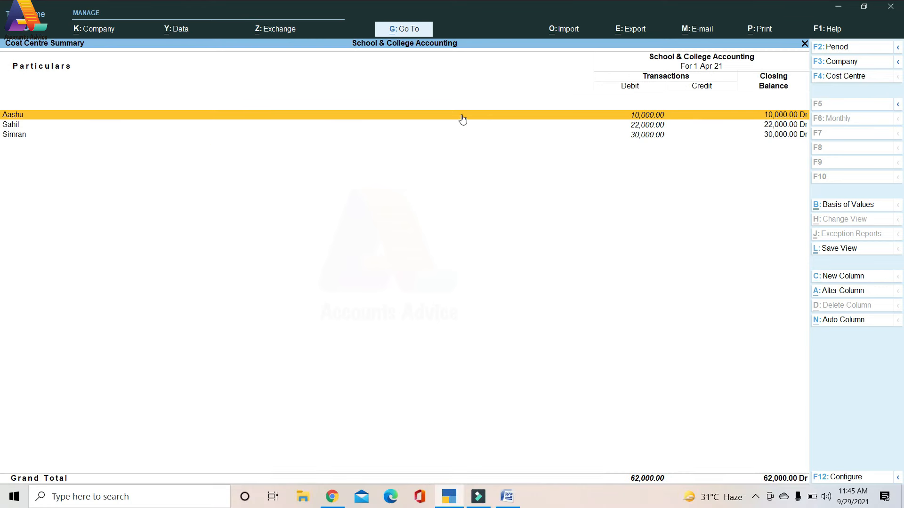
Leave the Cost Centre Summary and open the Account Books reports.
key(Escape)
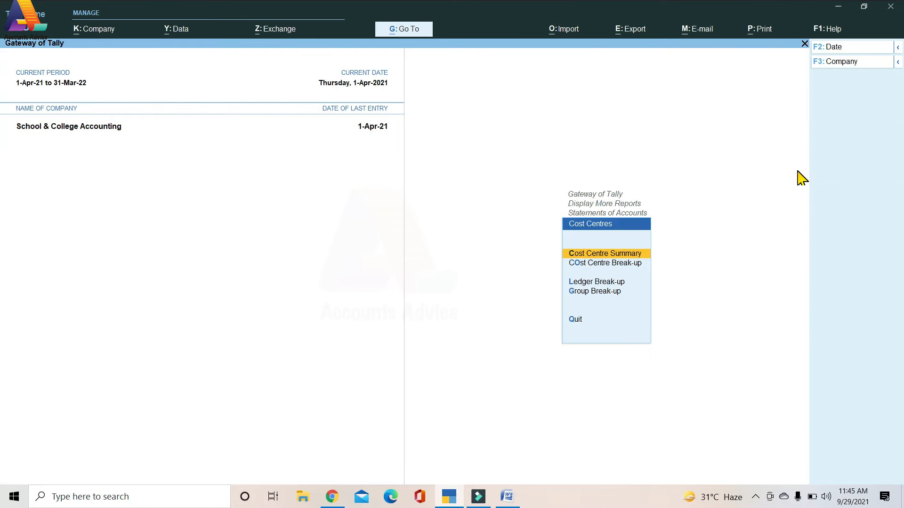
key(Escape)
key(Escape)
key(Up)
key(Return)
key(Down)
key(Return)
key(Down)
key(Down)
key(Down)
key(Down)
key(Down)
key(Down)
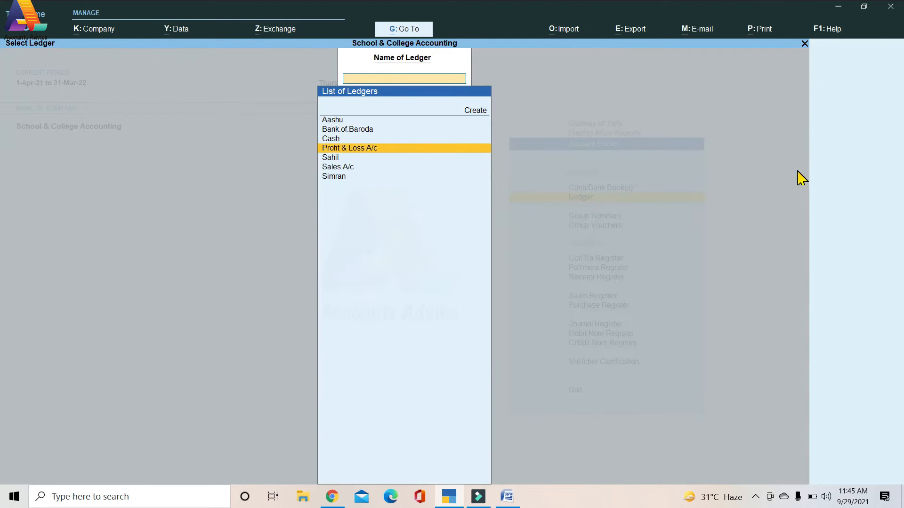
key(Escape)
Open the Group Summary for the Students group to review the closing balances by class.
key(Down)
key(Down)
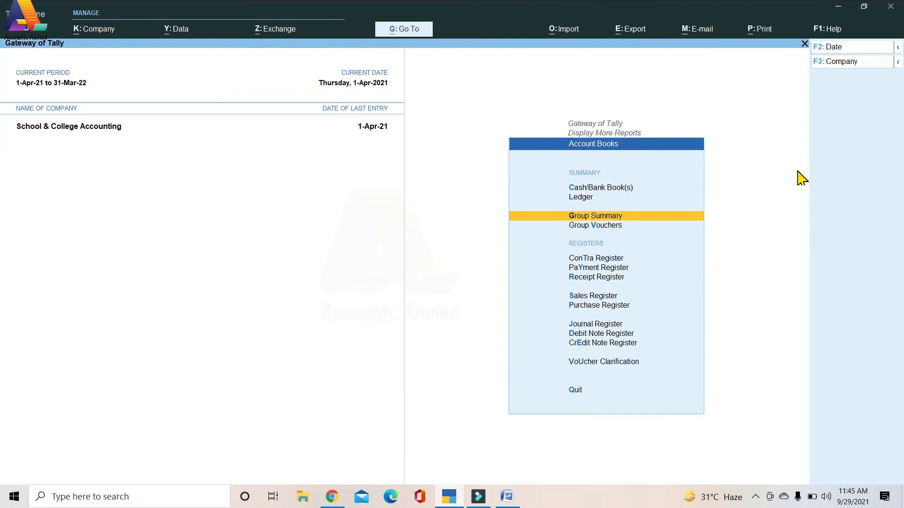
key(Up)
key(Return)
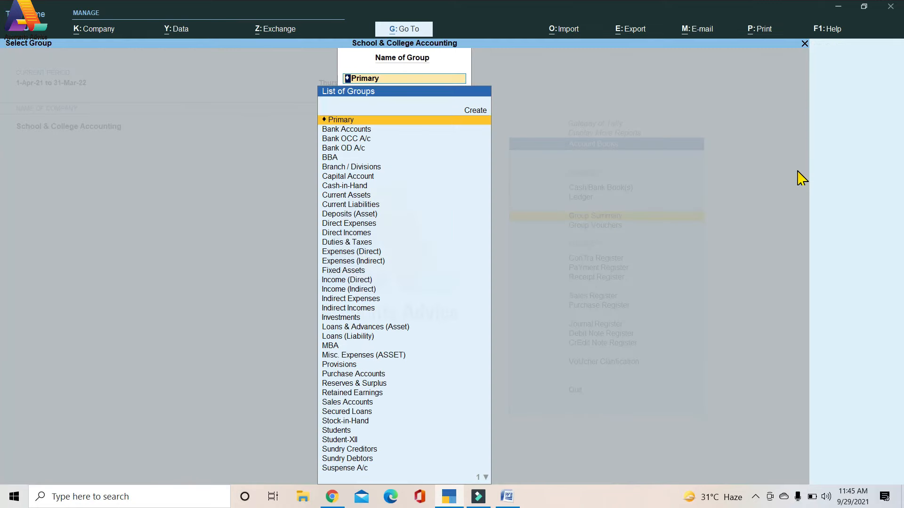
text(St)
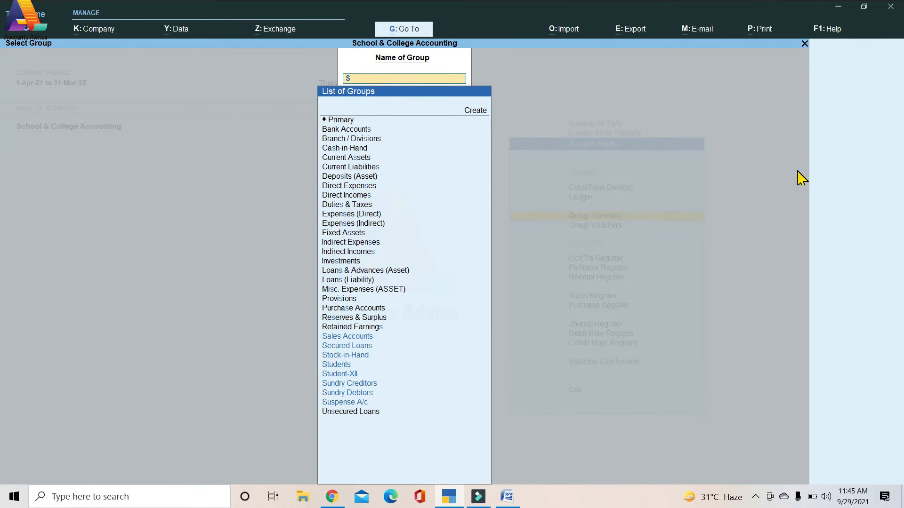
key(Down)
key(Down)
key(Down)
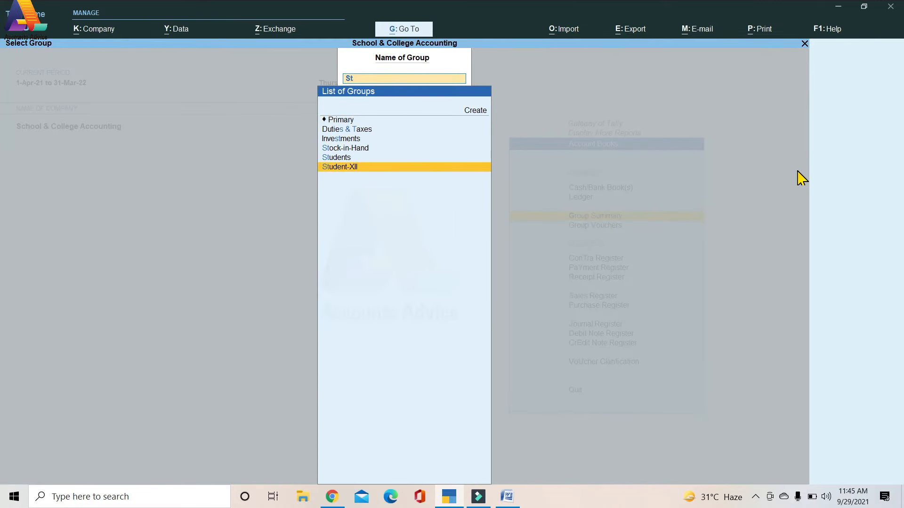
key(Up)
key(Return)
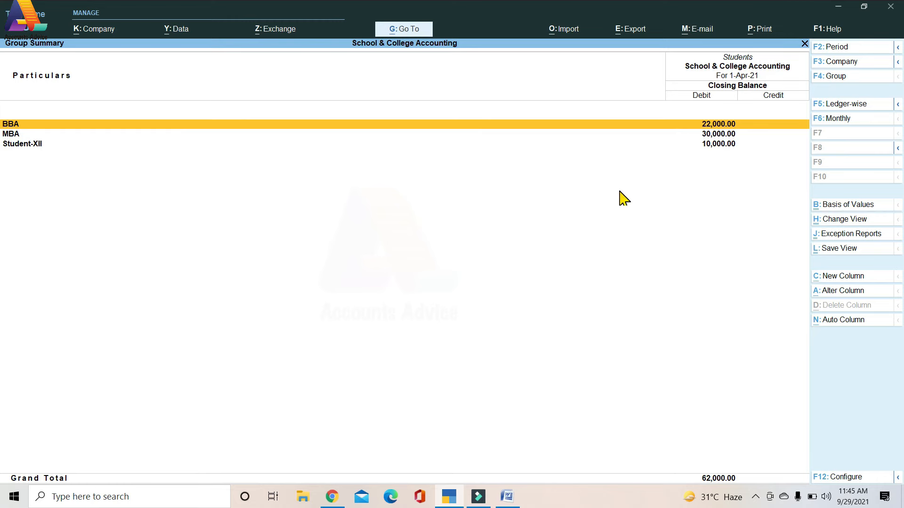
View the Group Vouchers report for the Students group and return to the Gateway of Tally.
key(F4)
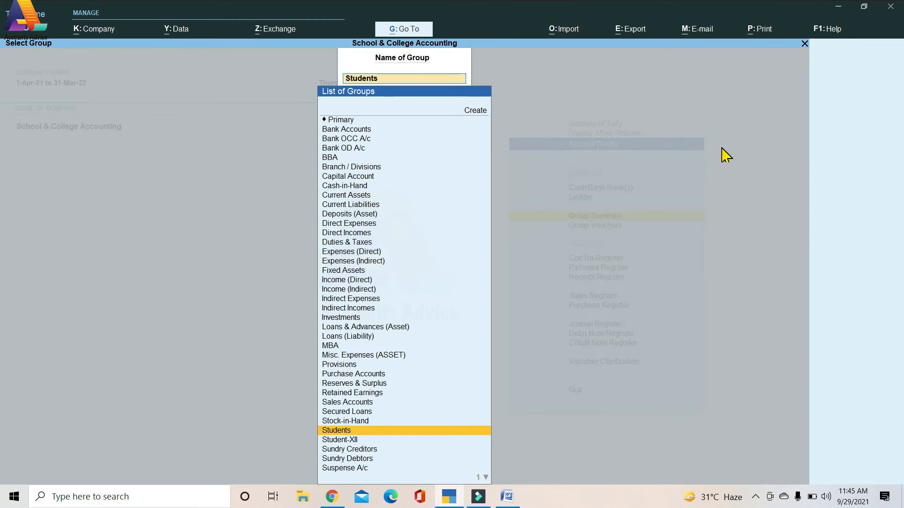
key(Escape)
key(Down)
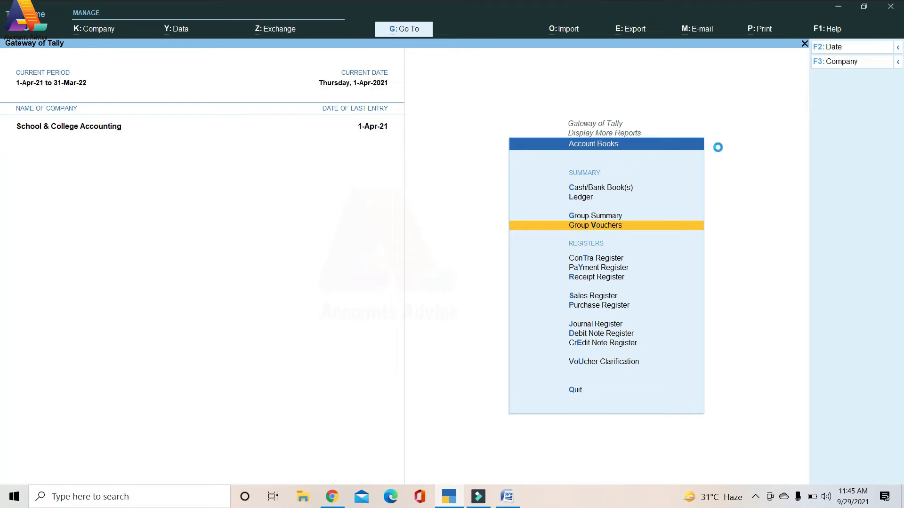
key(Return)
text(St)
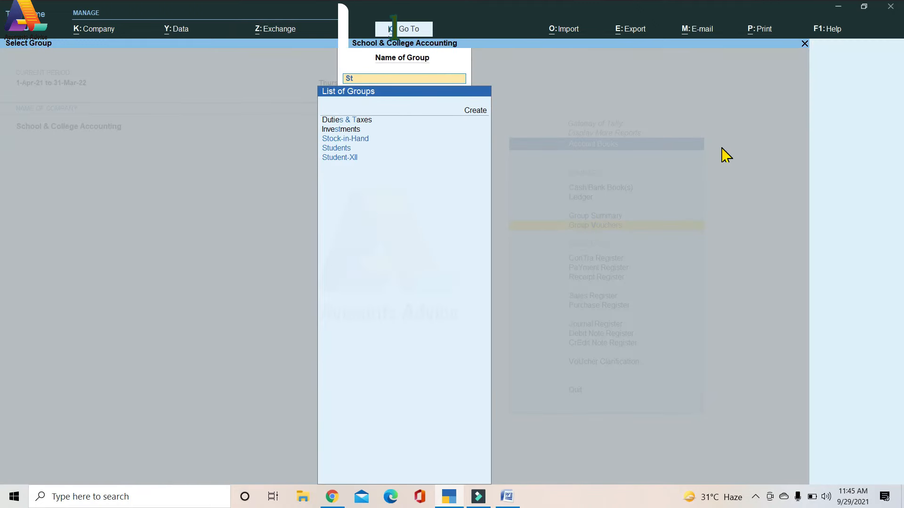
key(Return)
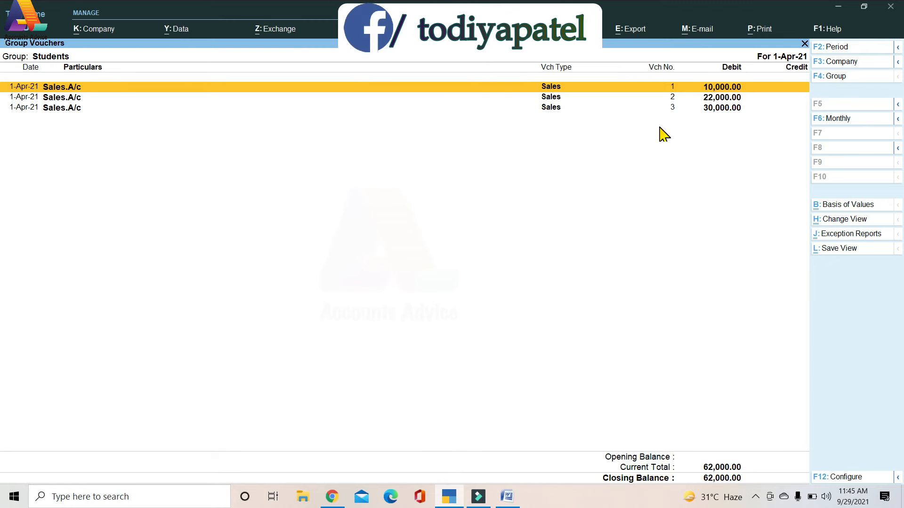
key(Escape)
key(Escape)
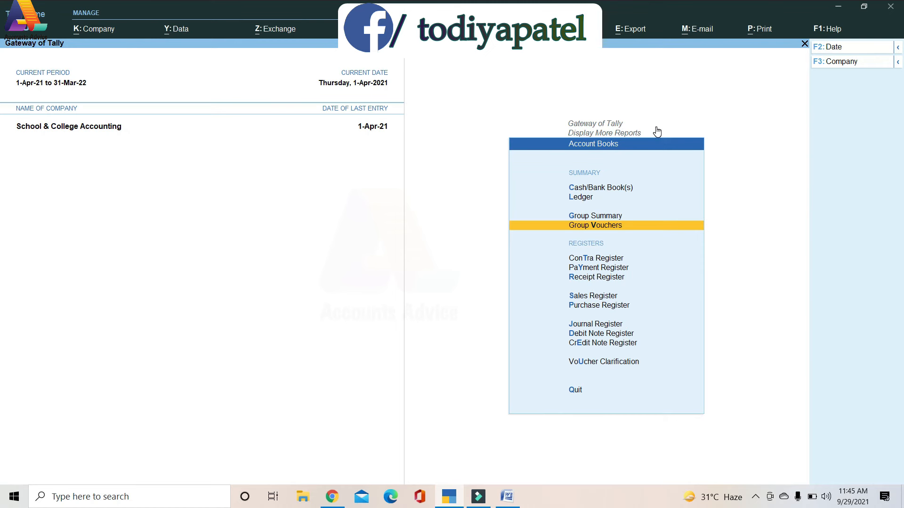
key(Escape)
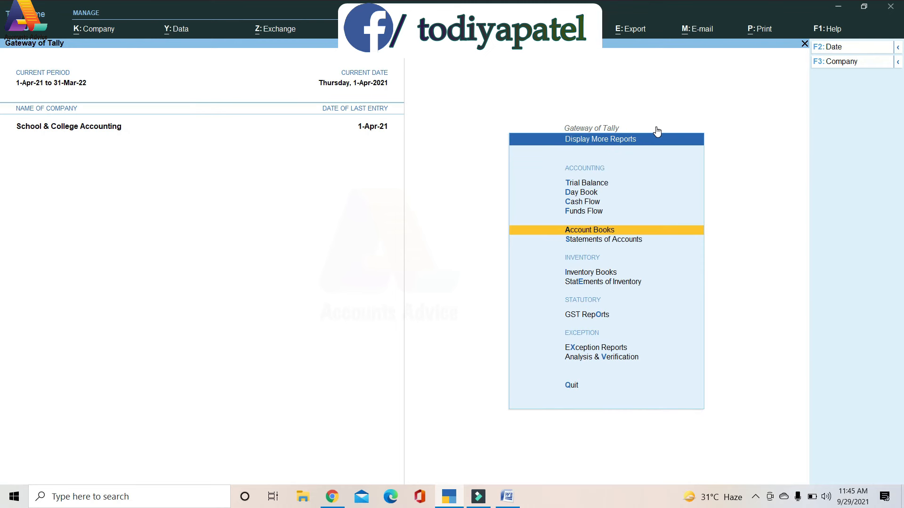
key(Escape)
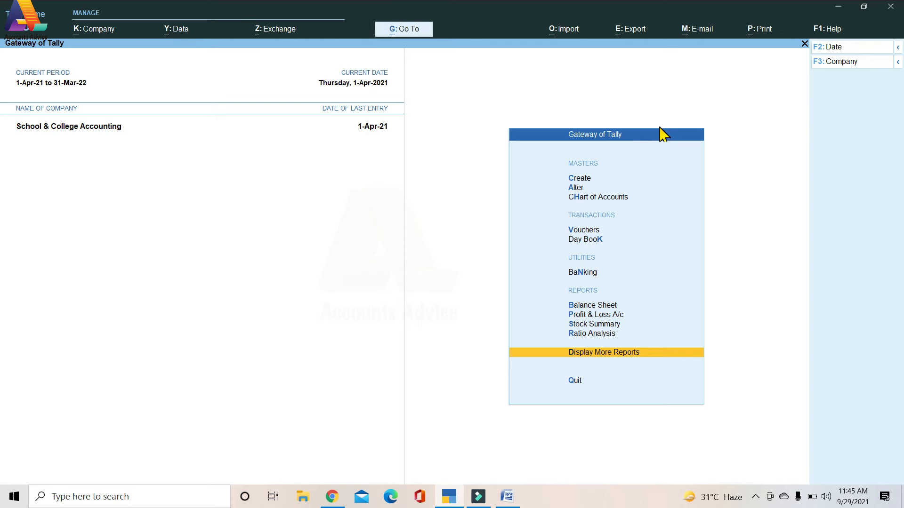
Open voucher entry and start a new receipt voucher.
key(Up)
key(Up)
key(Up)
key(Up)
key(Up)
key(Up)
key(Up)
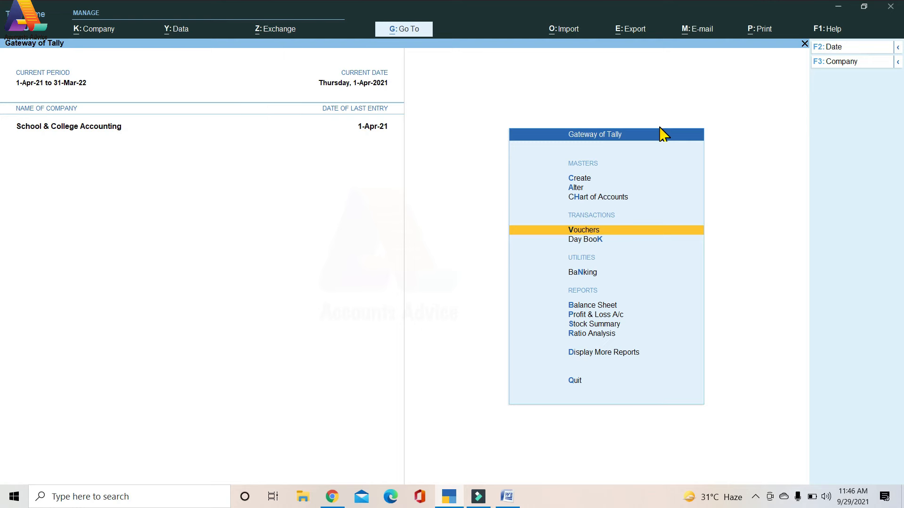
key(Return)
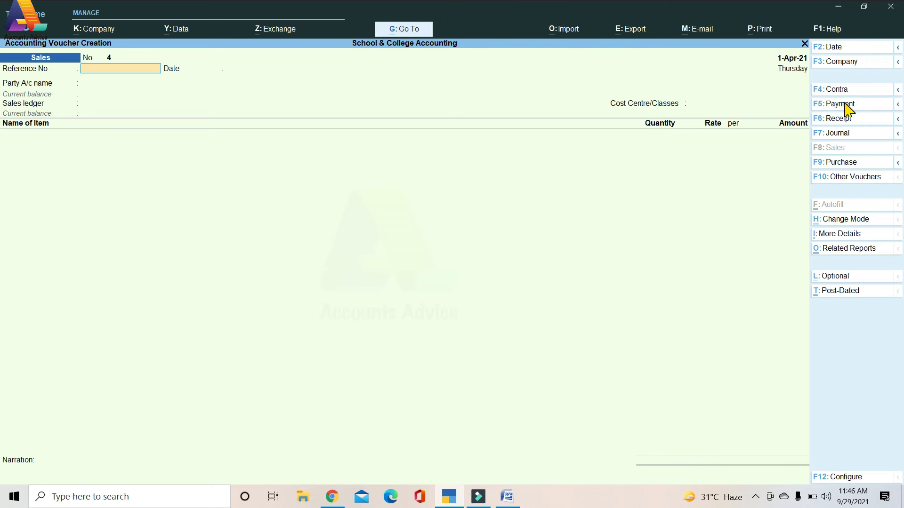
click(834, 118)
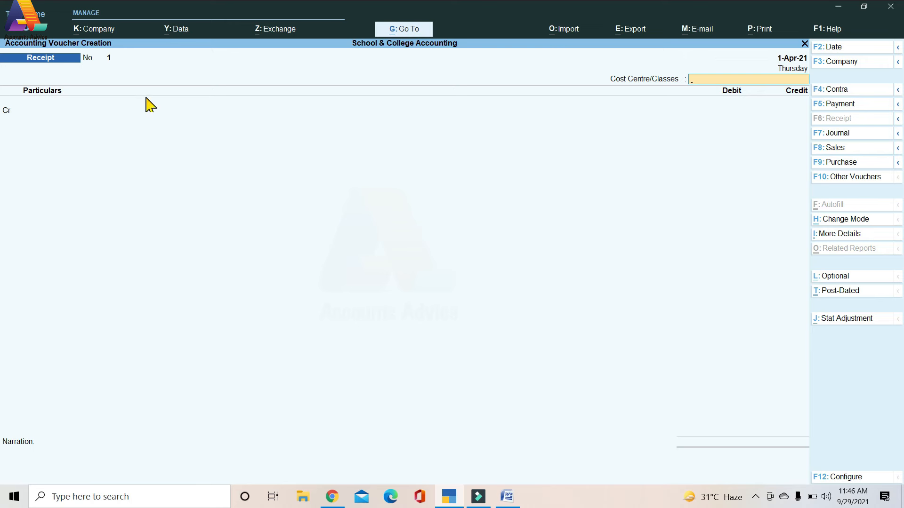
Switch the receipt voucher to Single Entry mode and set its cost centre class to Not Applicable.
click(835, 220)
key(Down)
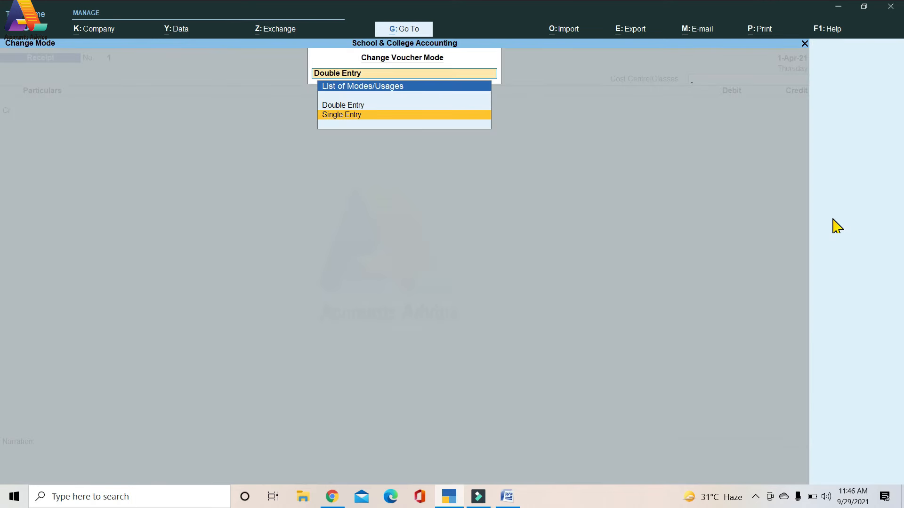
key(Return)
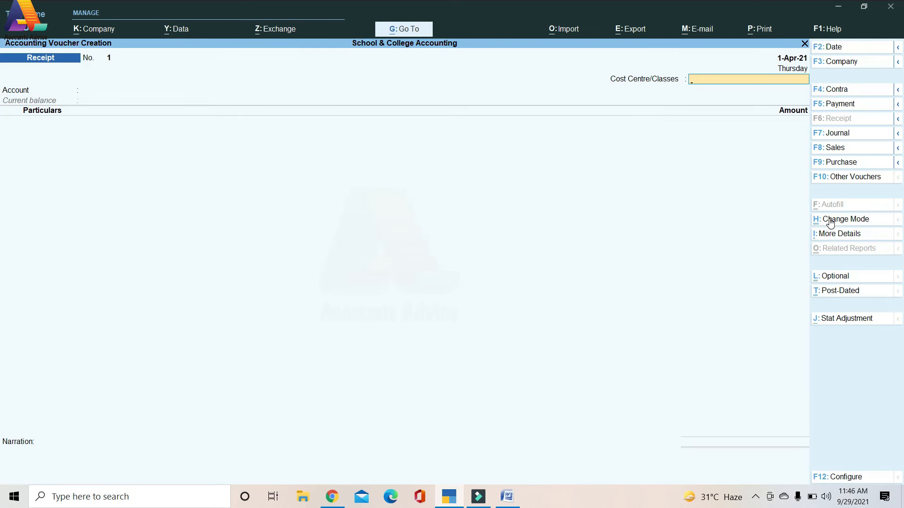
key(Return)
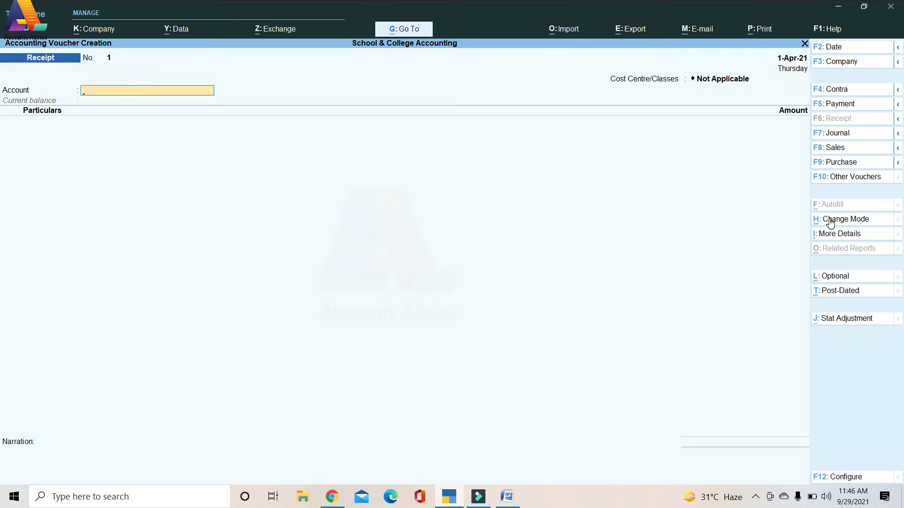
Check the payment mode on the fee receipt in Word, then in TallyPrime set the receipt account to Cash and select the first student's ledger.
click(509, 500)
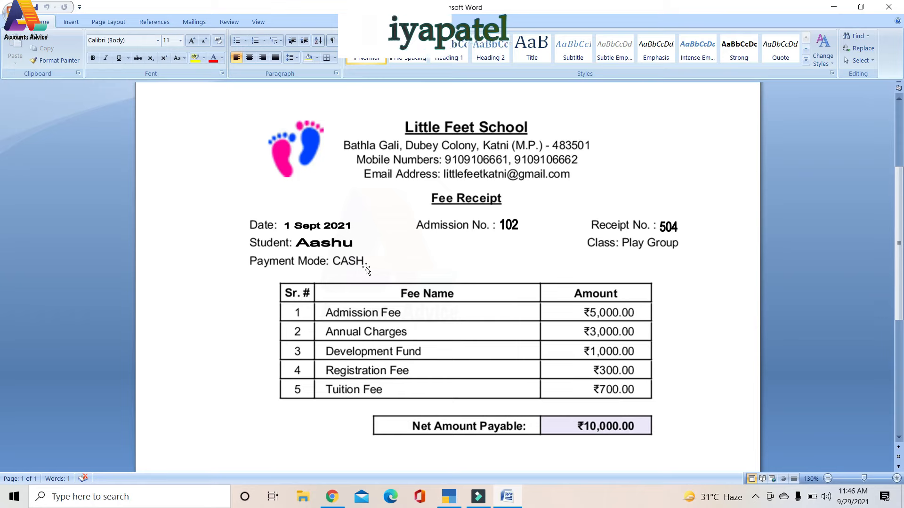
click(450, 499)
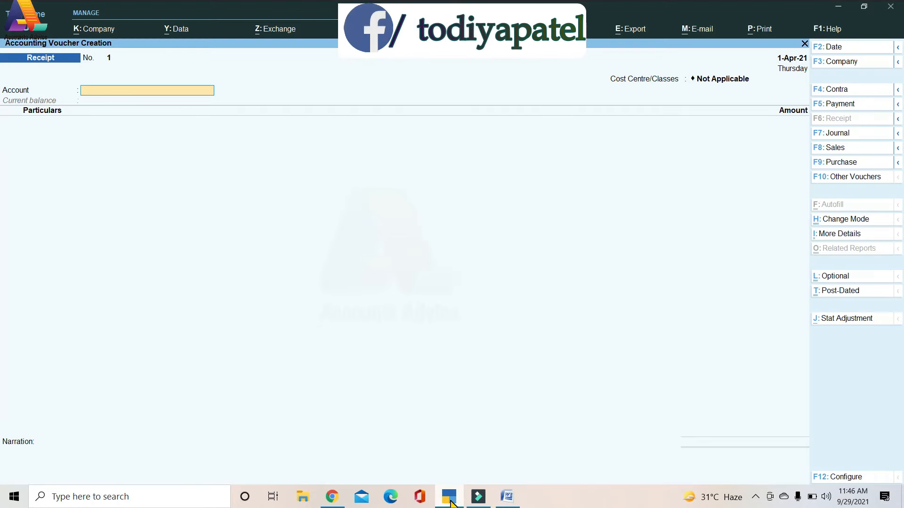
text(Ca)
key(Return)
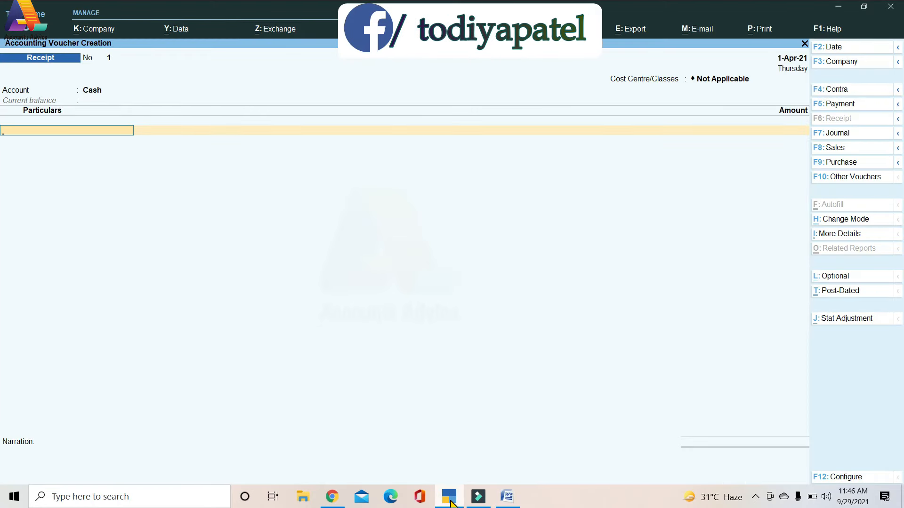
text(A)
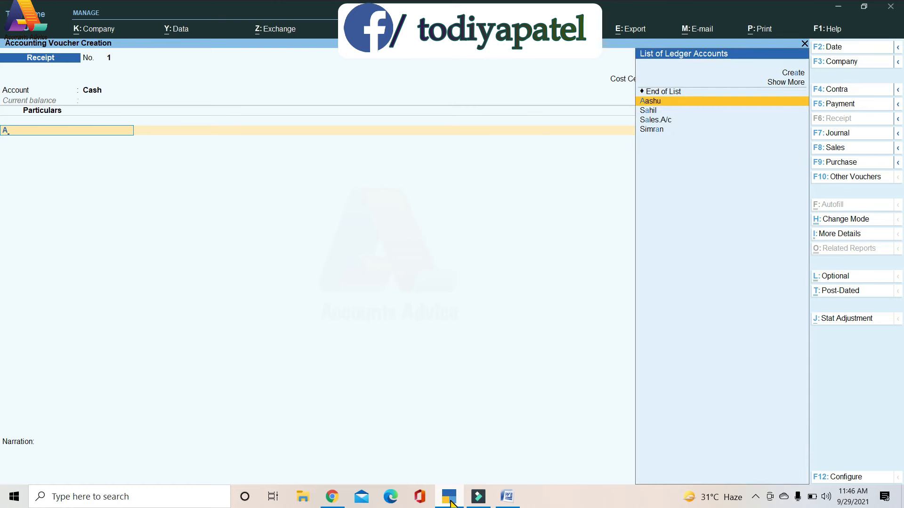
key(Return)
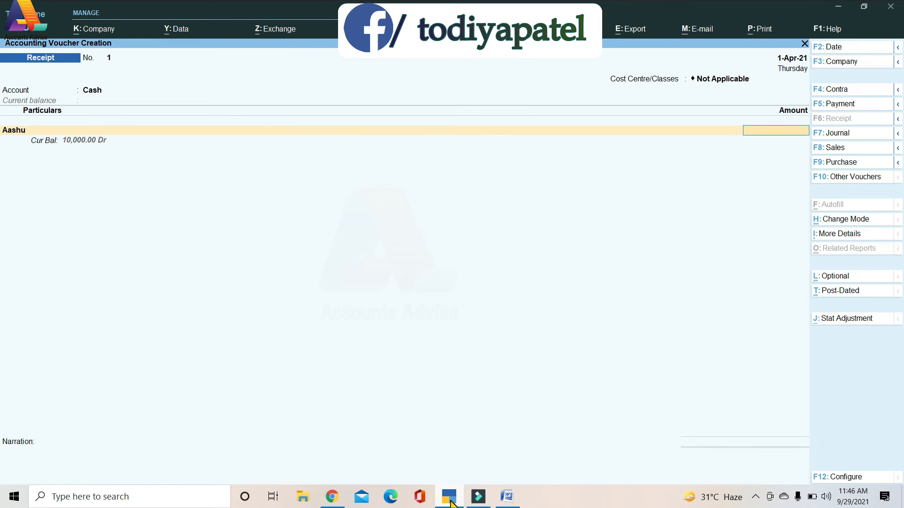
Enter 9,000 as the first student's fee receipt and adjust it as Agst Ref against the student's pending bill.
text(9000)
key(Return)
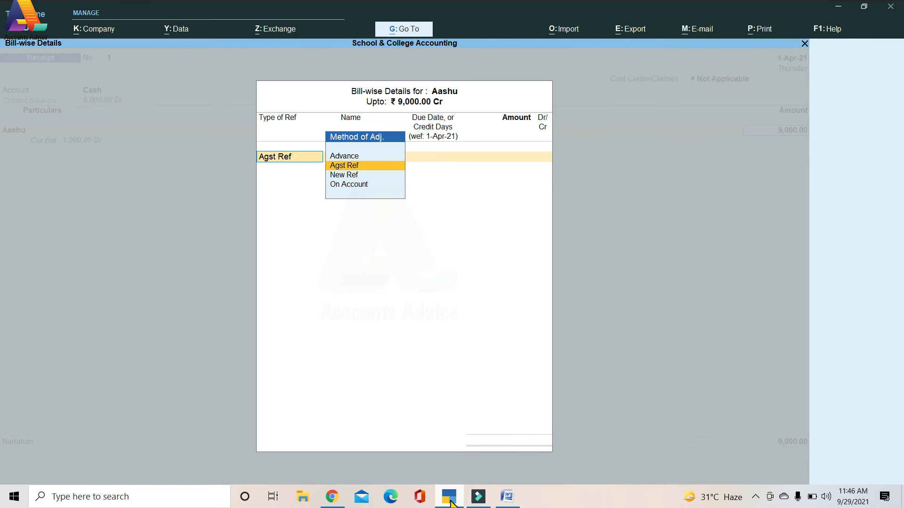
key(Return)
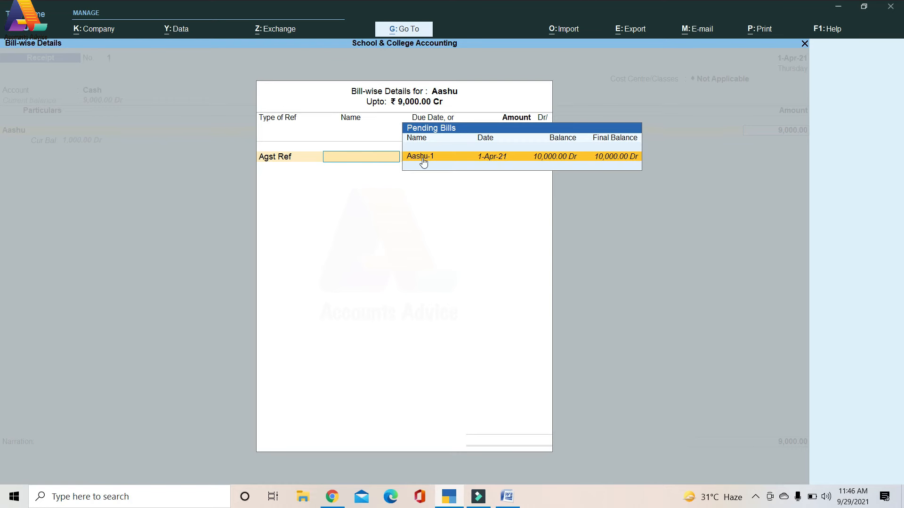
click(622, 162)
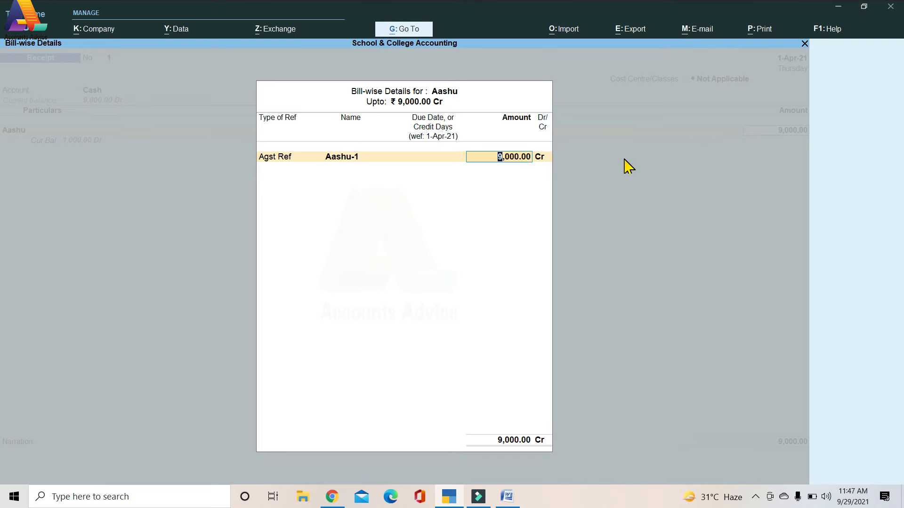
key(Return)
Allocate the 9,000 receipt to the first student's cost centre and save the voucher.
text(Aa)
key(Return)
key(Return)
key(Return)
key(Return)
key(Return)
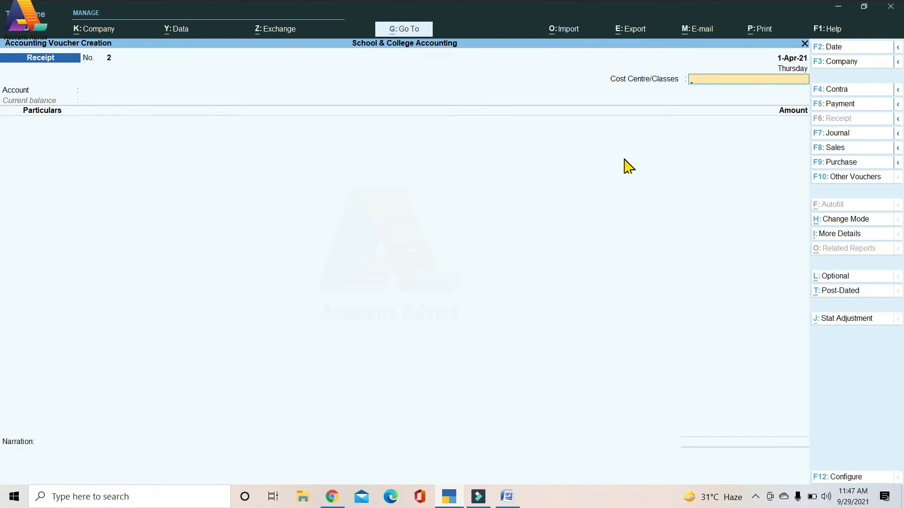
In the new receipt, set the cost centre class to Not Applicable, the account to Bank.of.Baroda, and select the second student's ledger.
key(Return)
text(s)
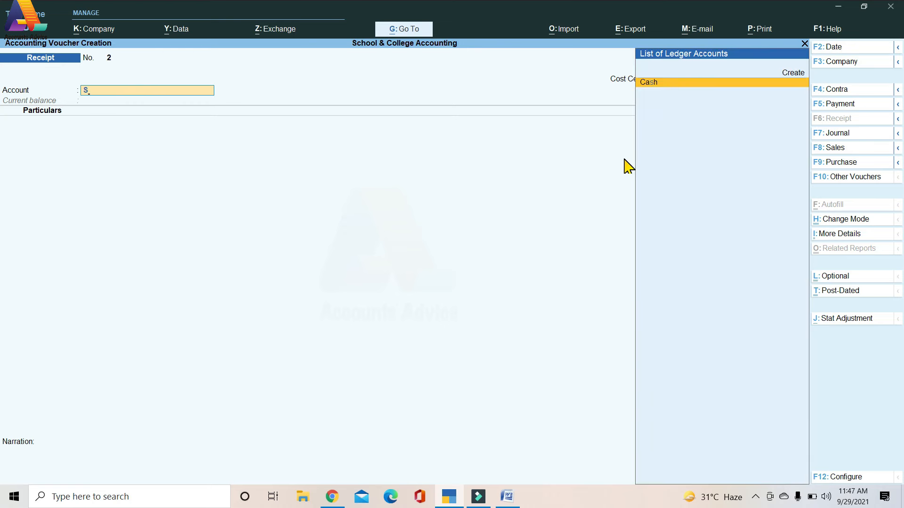
key(BackSpace)
key(Return)
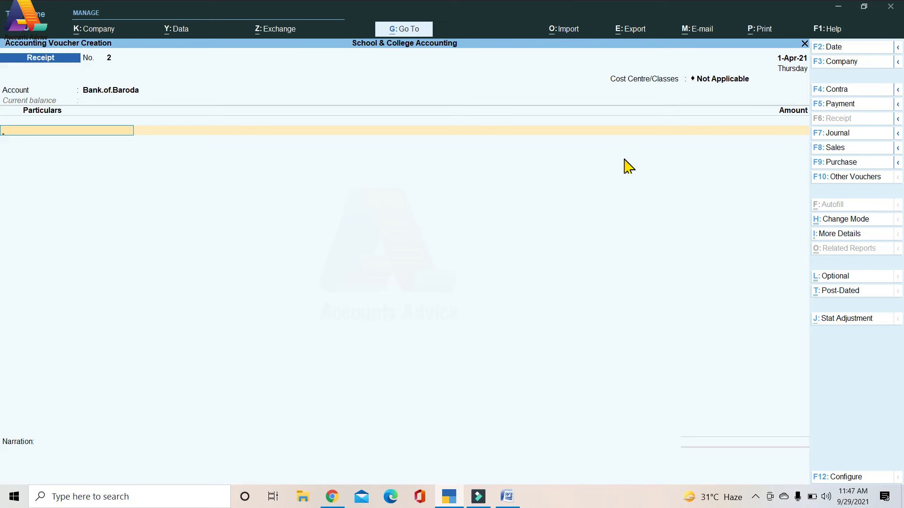
text(S)
key(Down)
key(Return)
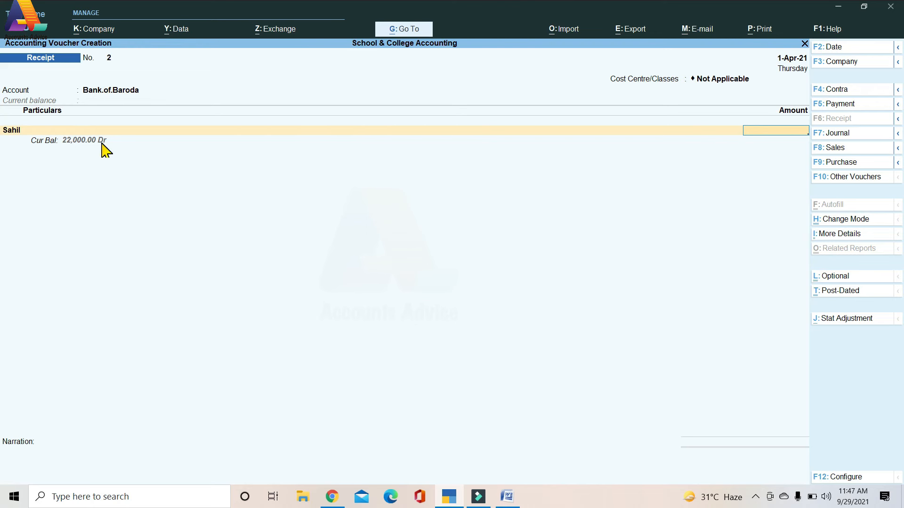
Enter 20,000 as the second student's receipt amount and adjust it as Agst Ref against the pending bill.
text(20,000)
key(Return)
key(Return)
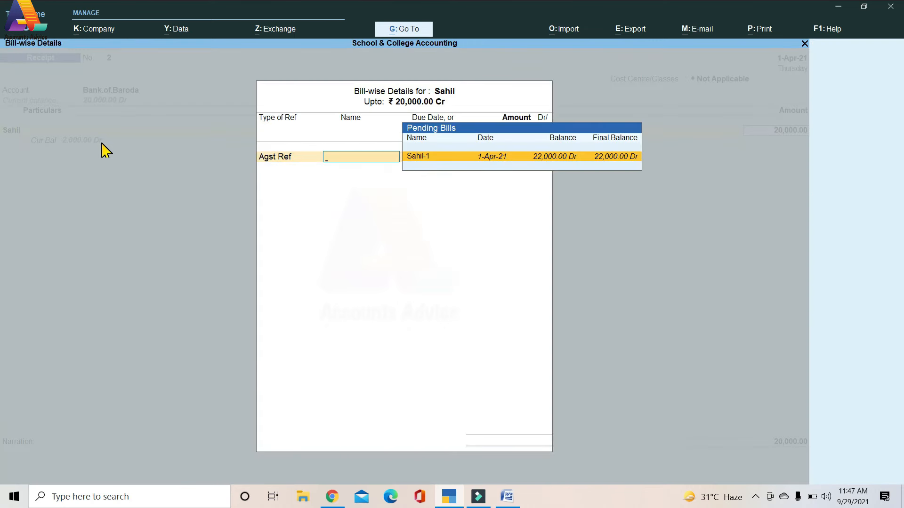
key(Return)
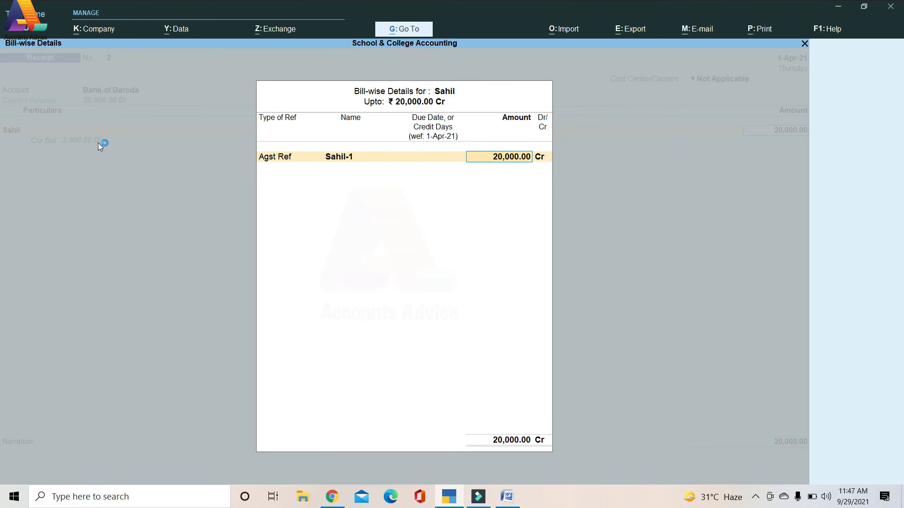
key(BackSpace)
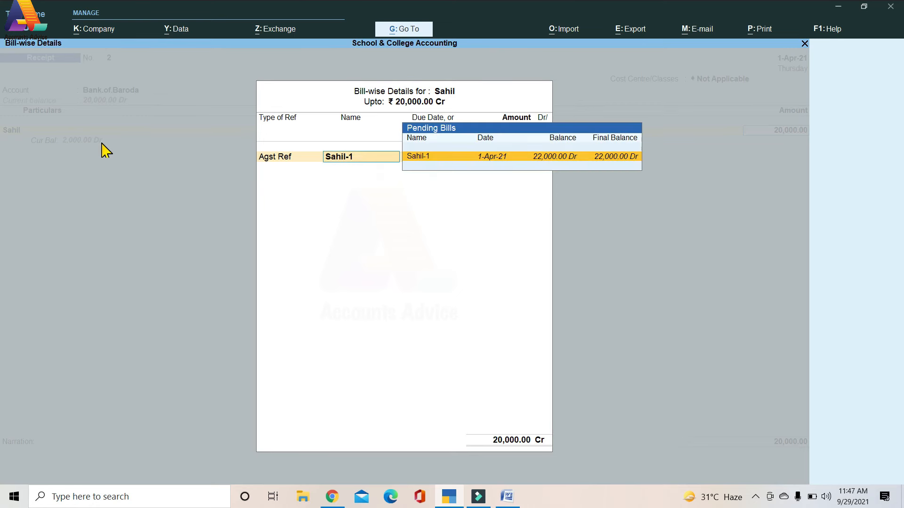
key(BackSpace)
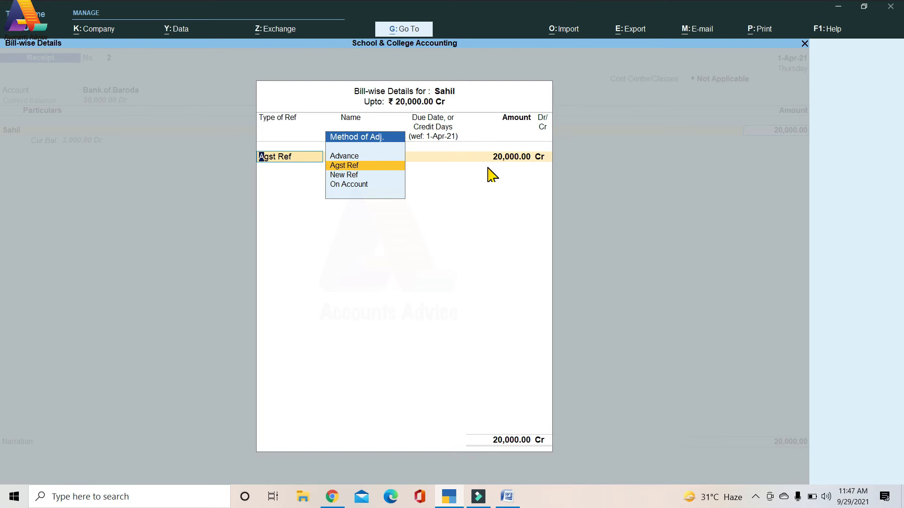
key(Return)
key(Return)
key(Return)
key(Return)
key(Return)
Allocate the 20,000 receipt to the second student's cost centre and proceed to the Bank.of.Baroda allocation.
key(BackSpace)
text(Sa)
key(Return)
key(Return)
key(Return)
key(Return)
key(Return)
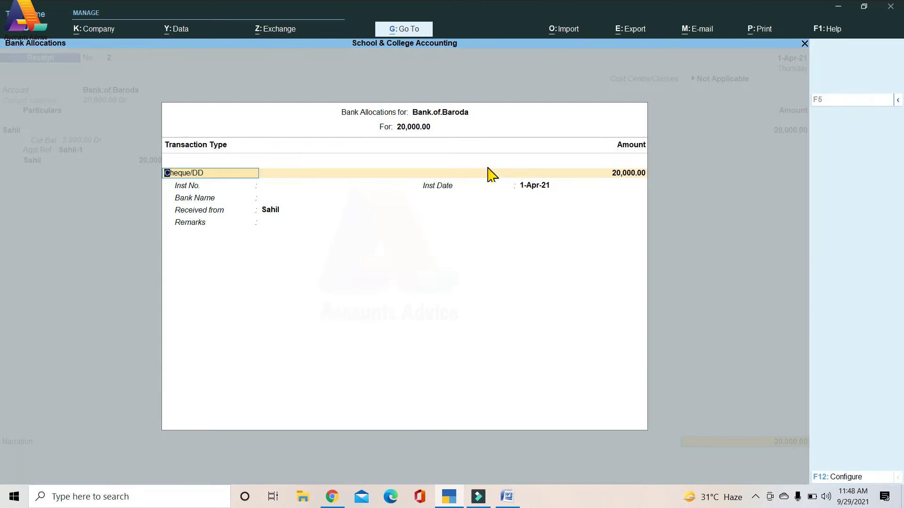
Review the instrument fields in the bank allocation and examine the available transaction types.
key(Return)
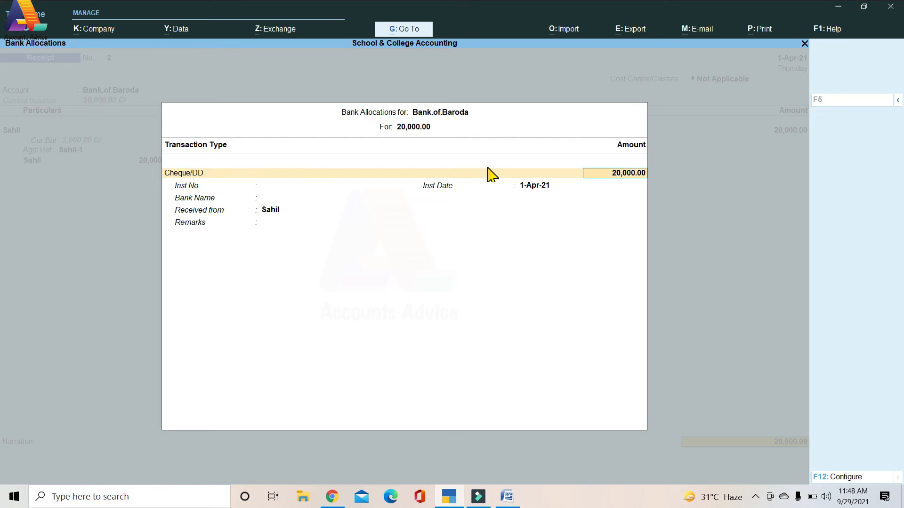
key(Return)
key(Return)
key(Return)
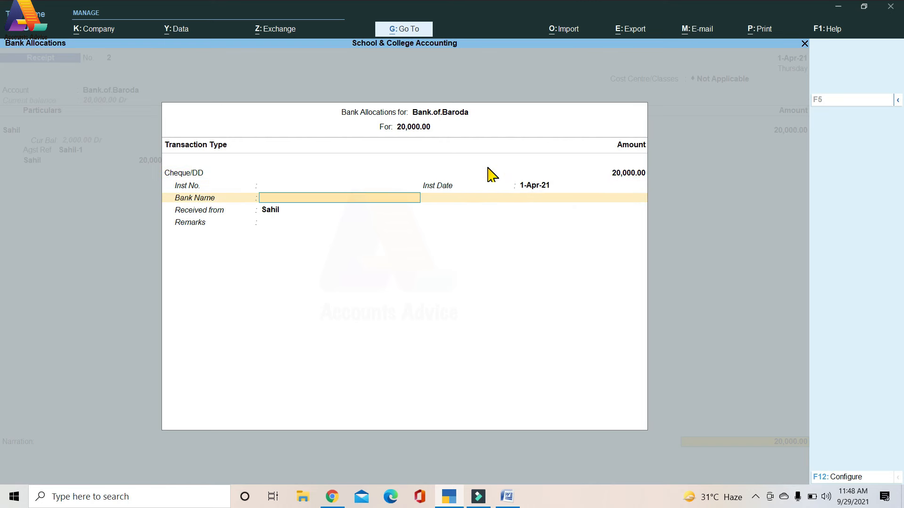
key(BackSpace)
key(BackSpace)
key(BackSpace)
key(BackSpace)
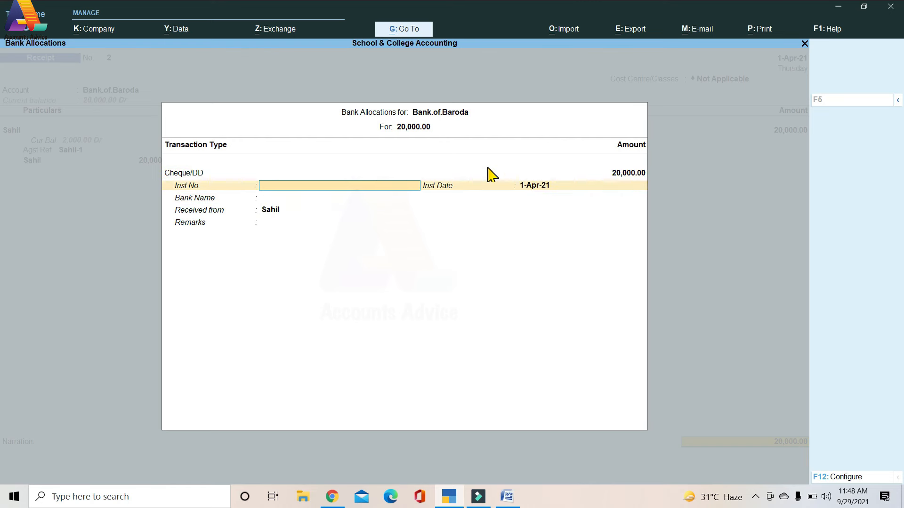
key(Up)
key(Return)
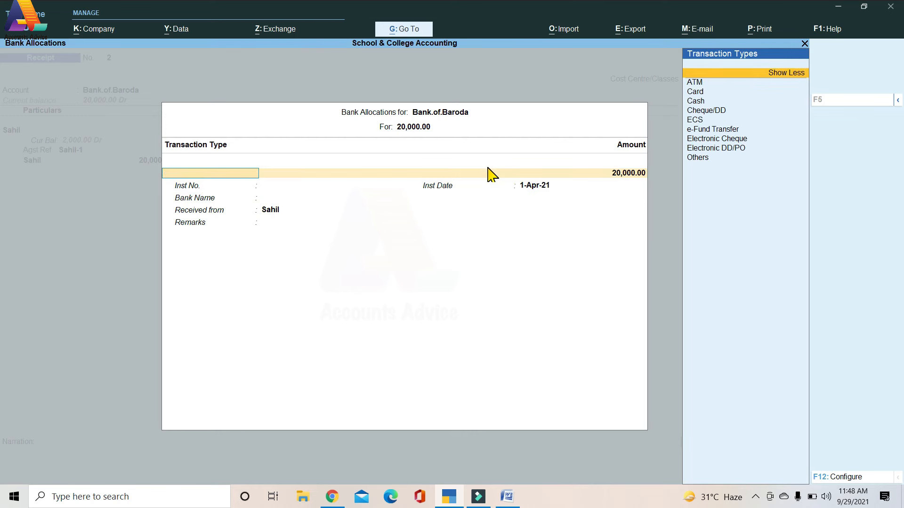
key(Down)
key(Down)
key(Down)
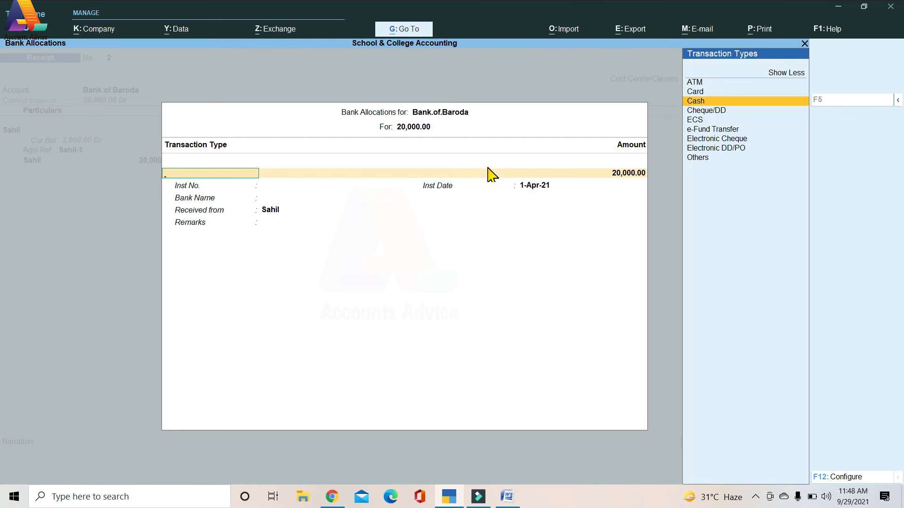
key(Up)
key(Up)
key(Up)
key(Down)
key(Down)
key(Down)
key(Down)
key(Down)
key(Down)
key(Down)
key(Down)
key(Down)
key(Up)
key(Up)
key(Up)
key(Up)
key(Up)
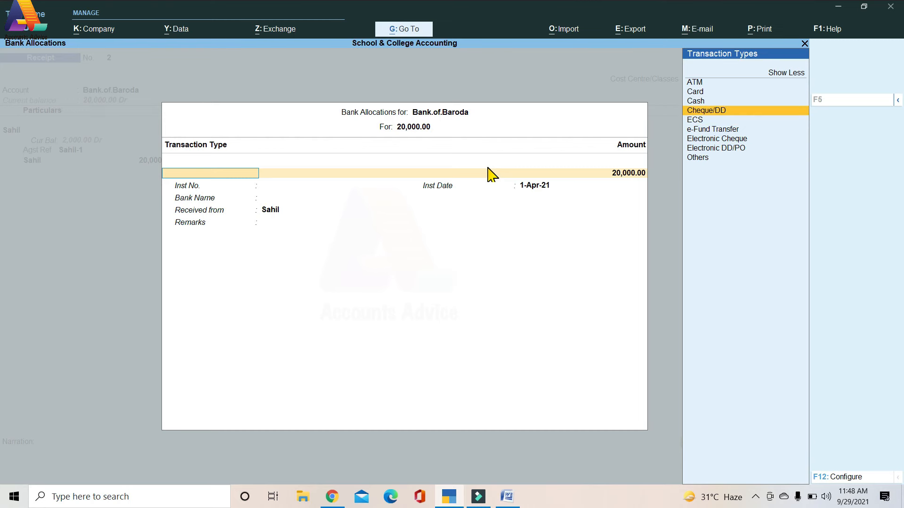
Set the bank allocation's transaction type to Cheque/DD and save the second student's receipt voucher.
key(Return)
key(Return)
key(Return)
key(Return)
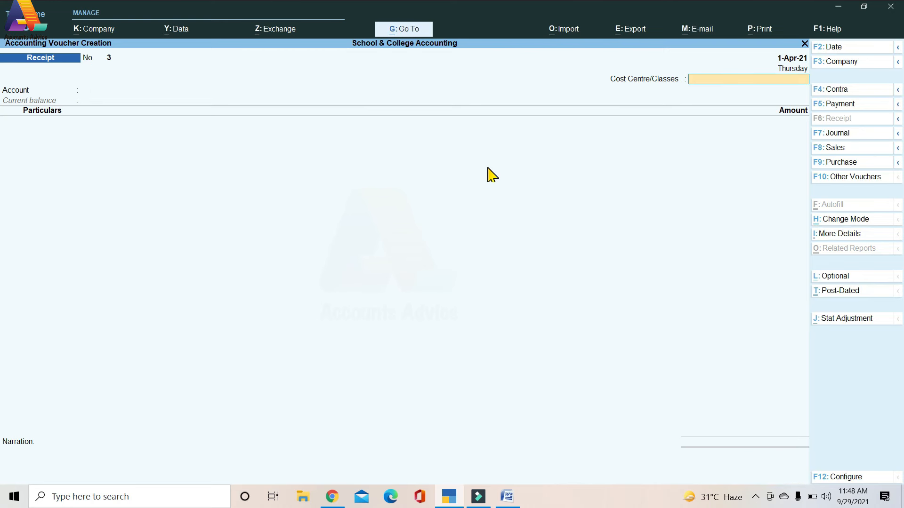
Set the next receipt's cost centre class to Not Applicable and account to Bank.of.Baroda, and select the third student's ledger.
key(Return)
text(B)
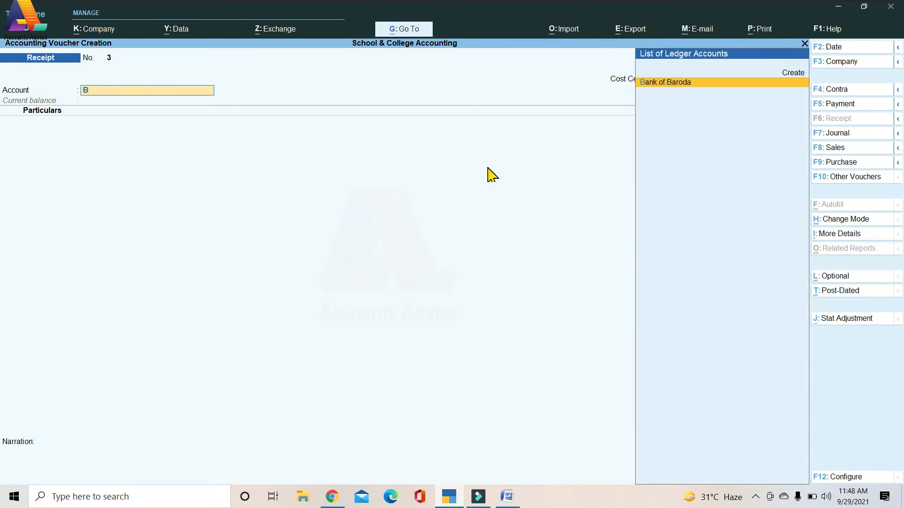
key(Return)
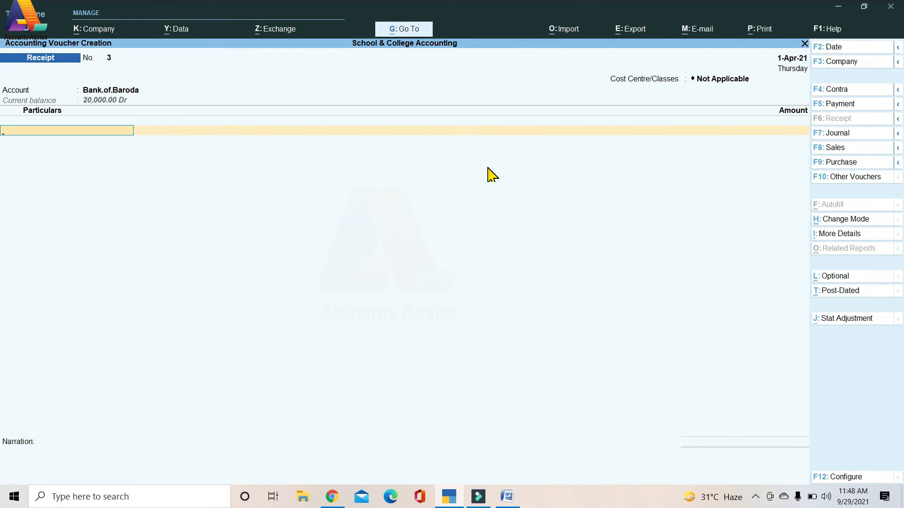
key(Down)
key(Down)
key(Down)
key(Down)
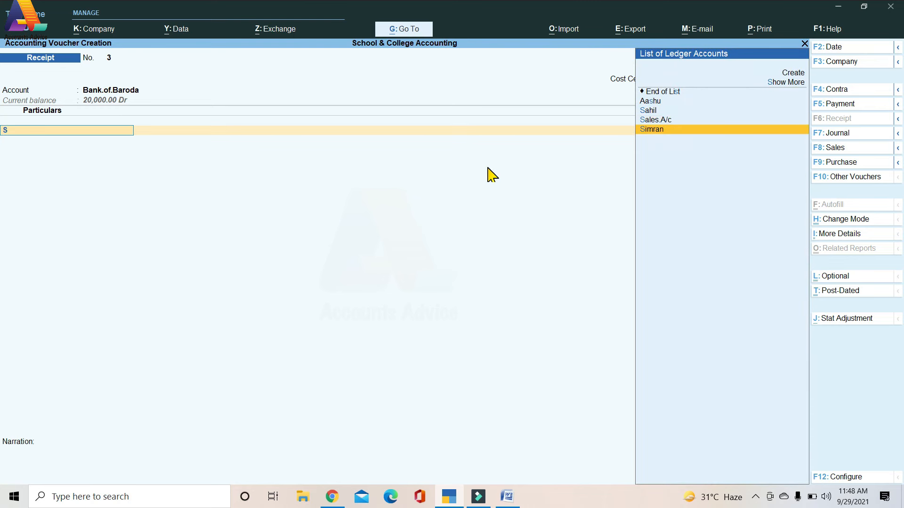
key(Return)
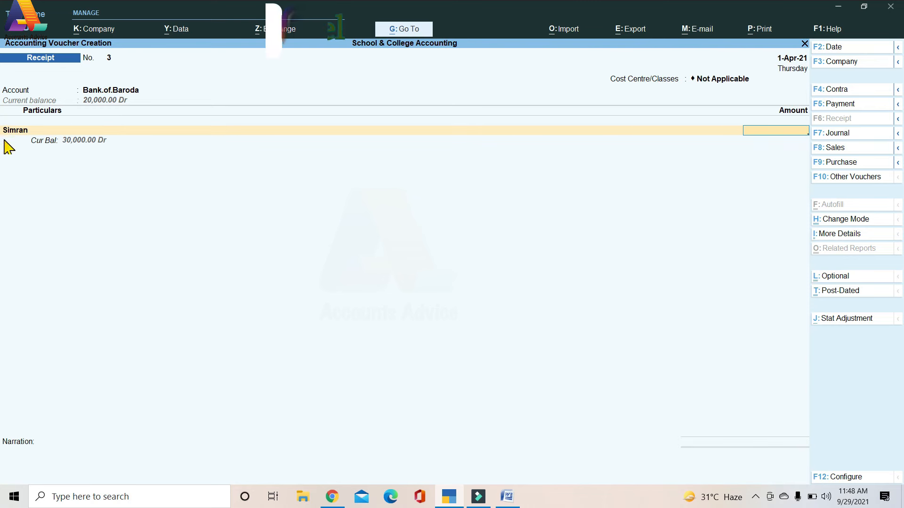
Enter 30,000 as the third student's receipt amount and adjust it as Agst Ref against the pending bill.
text(300000.00)
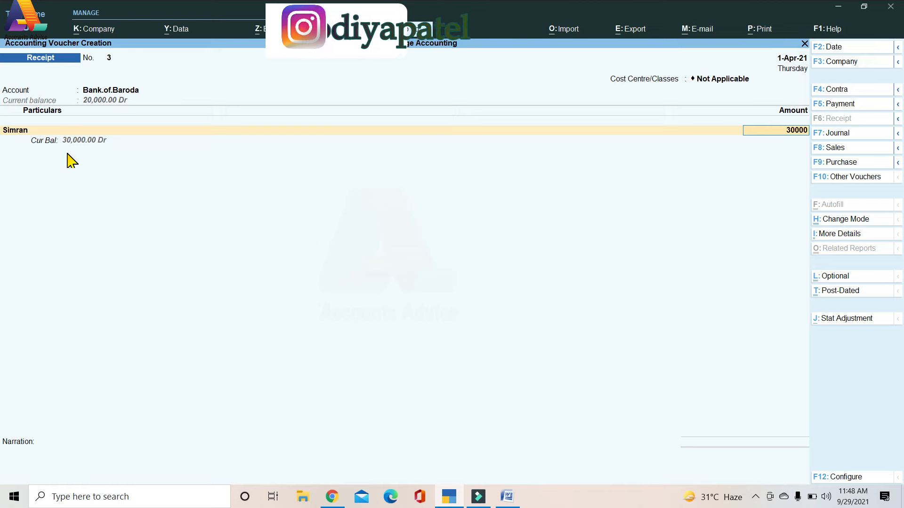
key(Return)
key(Return)
key(Return)
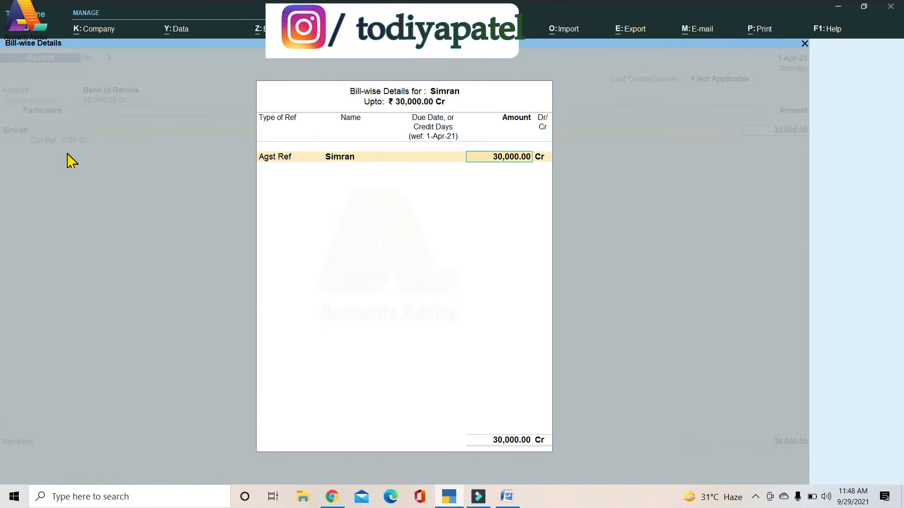
key(Return)
Allocate the 30,000 receipt to the third student's cost centre, accept the bank allocation, and save the voucher.
key(Return)
key(BackSpace)
text(Si)
key(Return)
key(Return)
key(Return)
key(Return)
key(ctrl+a)
key(Return)
key(Return)
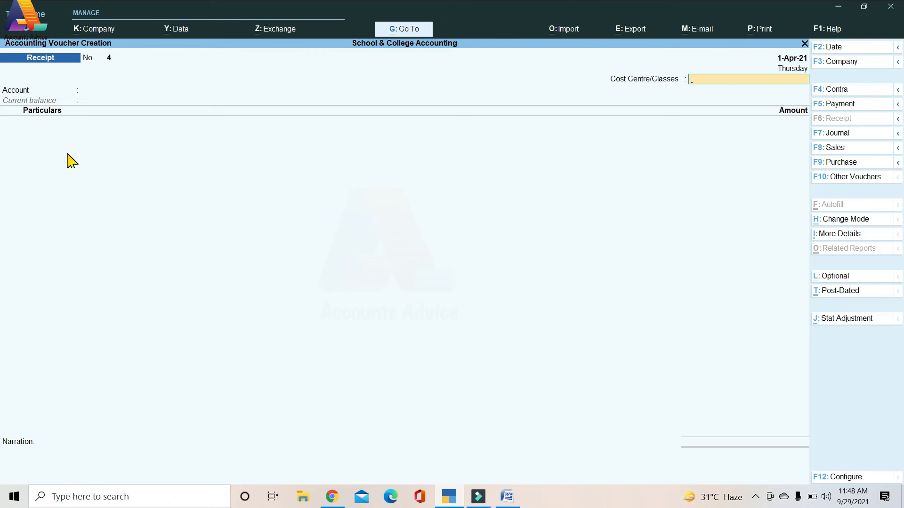
Leave voucher entry and open the Outstandings reports within Statements of Accounts.
key(Escape)
key(Return)
key(Down)
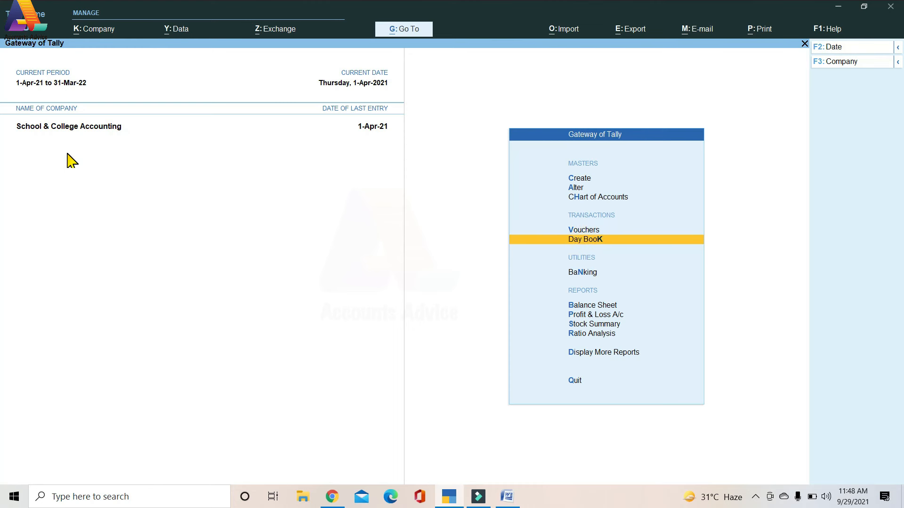
click(573, 354)
click(579, 240)
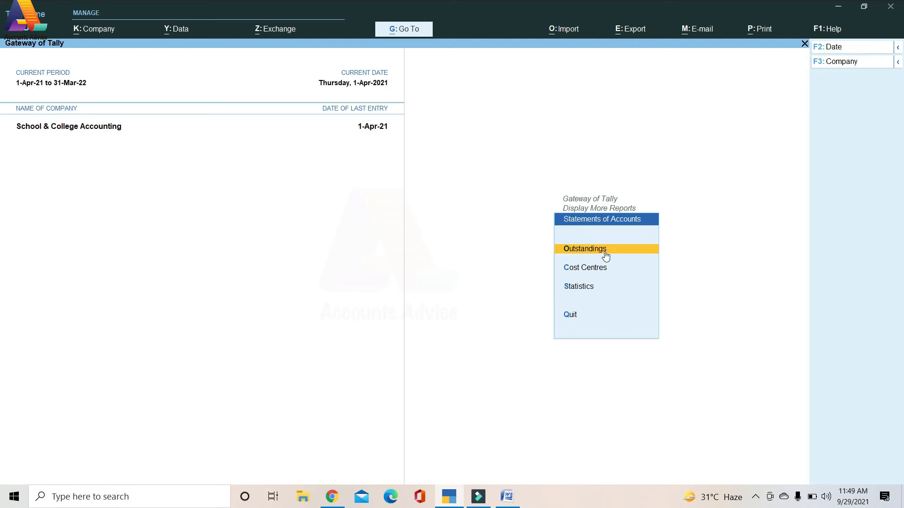
click(602, 252)
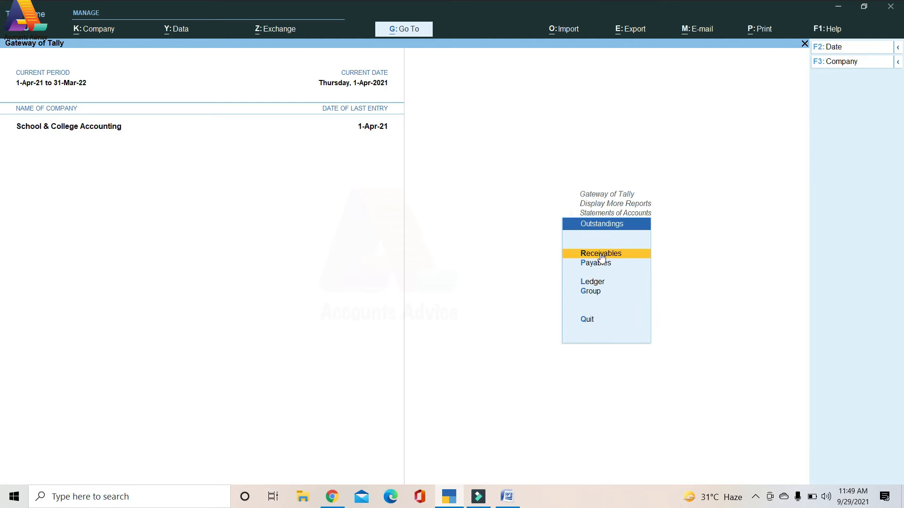